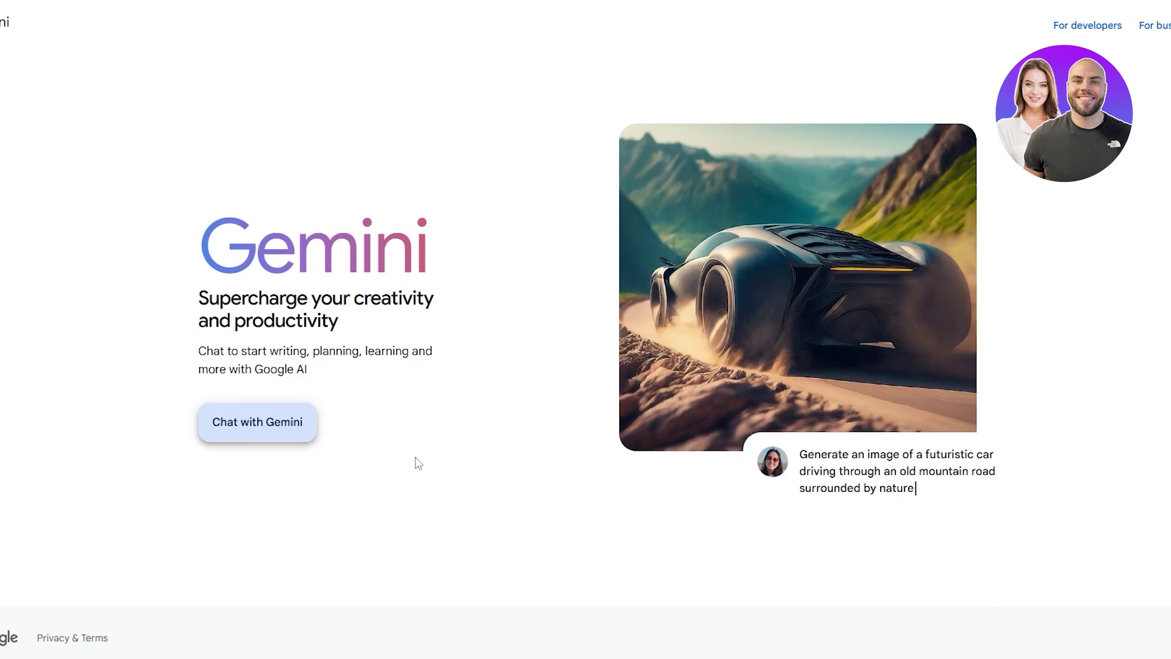
# Step: Open the Gemini chat and proceed to the Google Workspace subscription catalogue
pyautogui.click(273, 437)
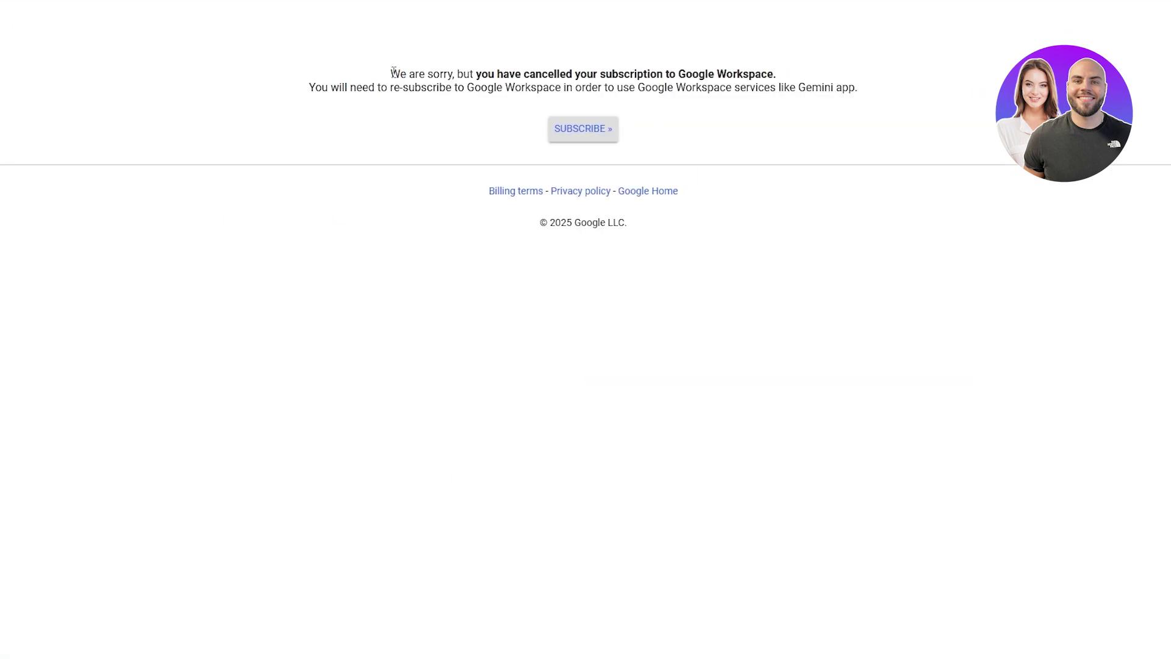
pyautogui.moveTo(391, 74); pyautogui.dragTo(762, 73)
pyautogui.click(575, 129)
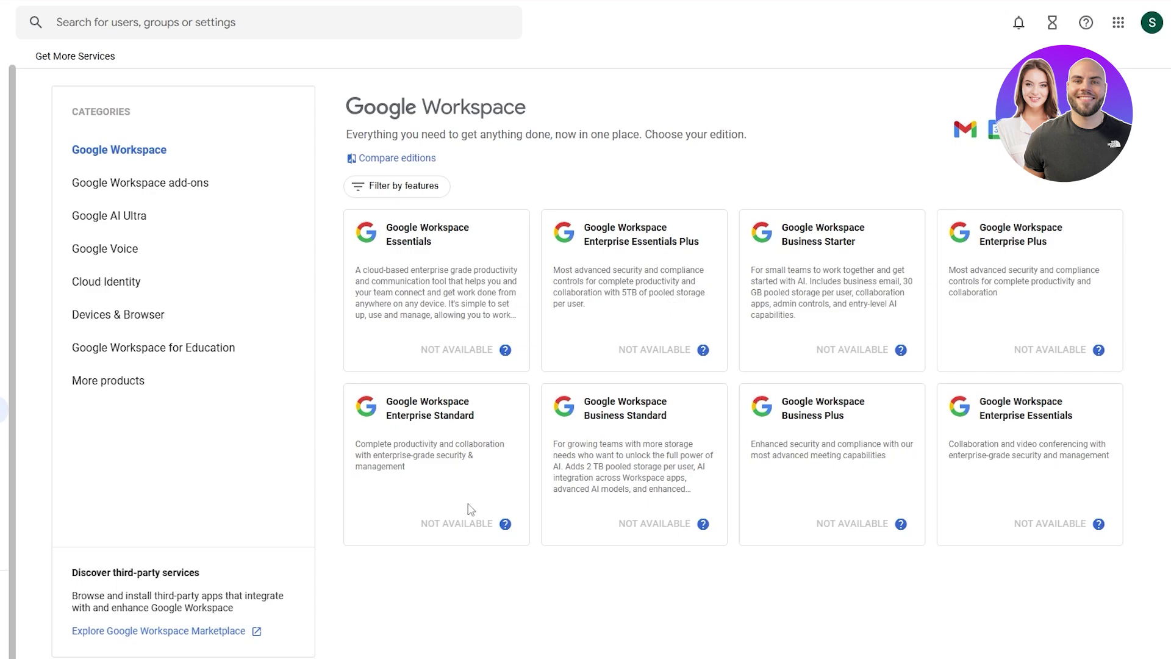
# Step: Browse the Google Workspace add-ons and check why the Enterprise Plus edition is not available to purchase
pyautogui.click(168, 192)
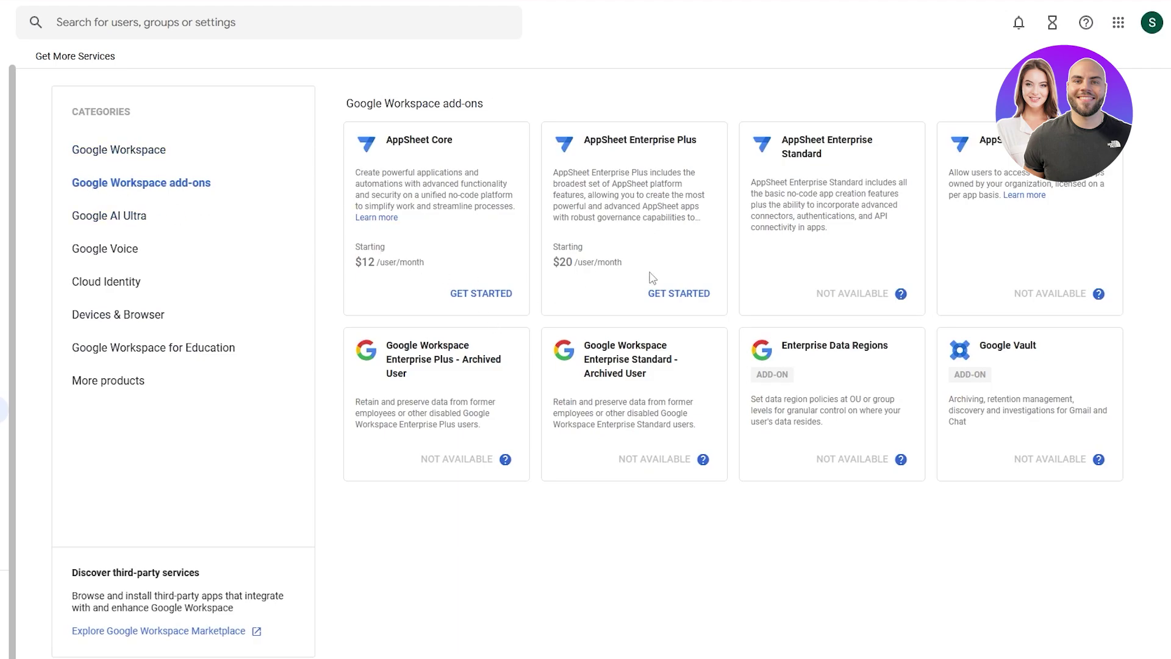
pyautogui.click(124, 171)
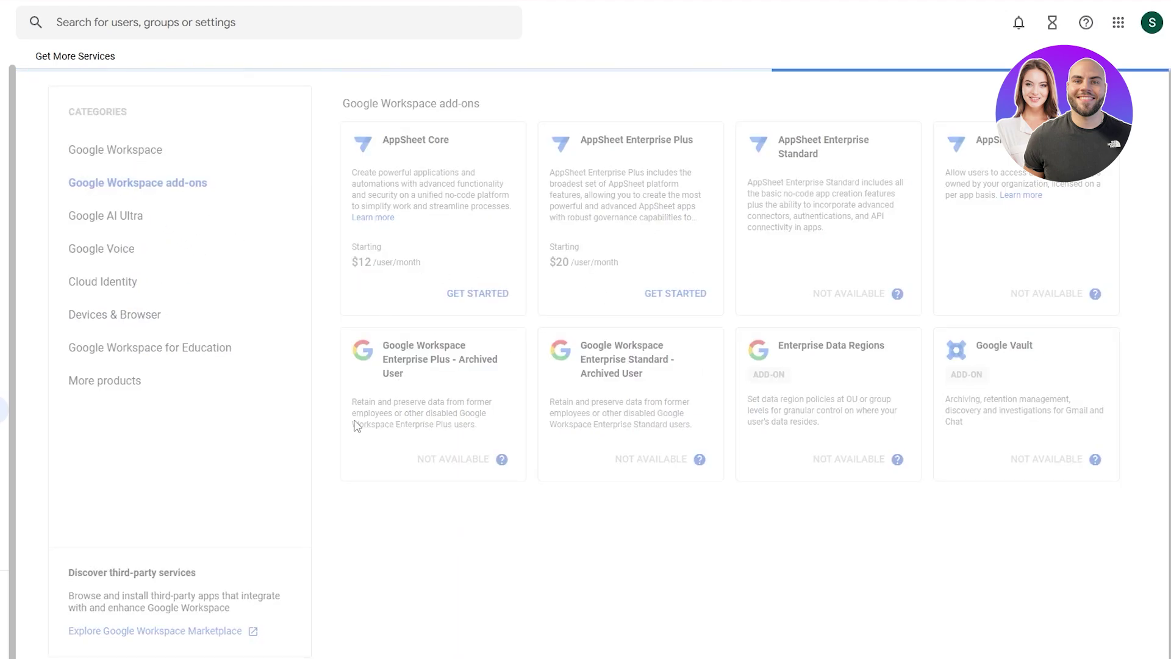
pyautogui.click(1020, 351)
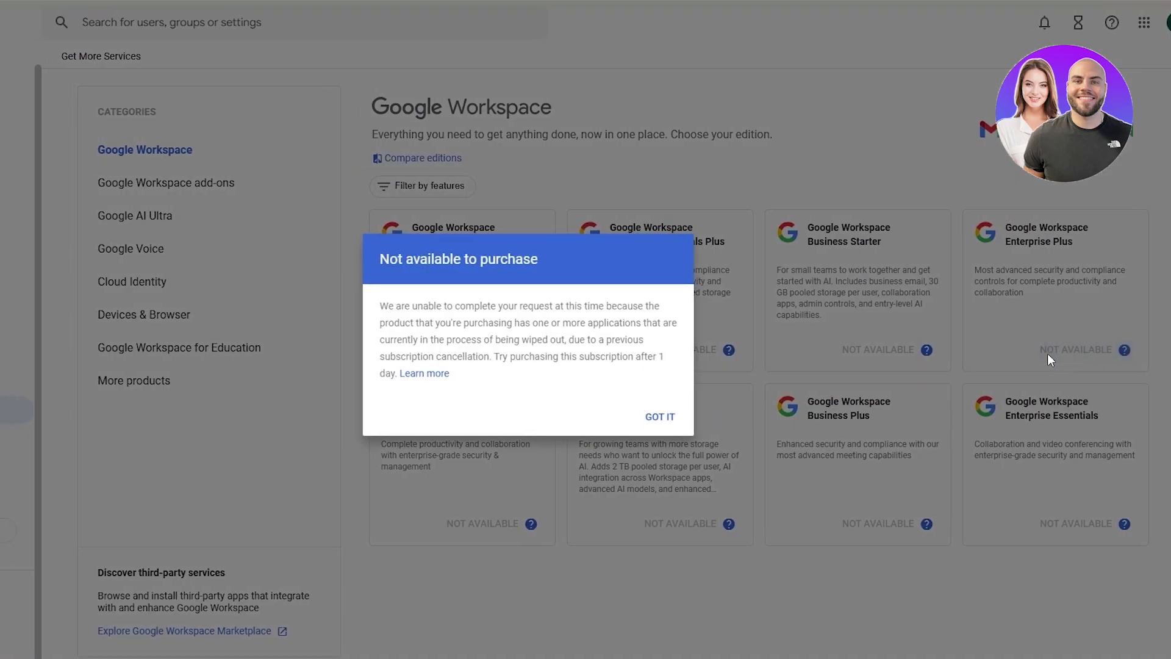
pyautogui.moveTo(379, 305); pyautogui.dragTo(659, 306)
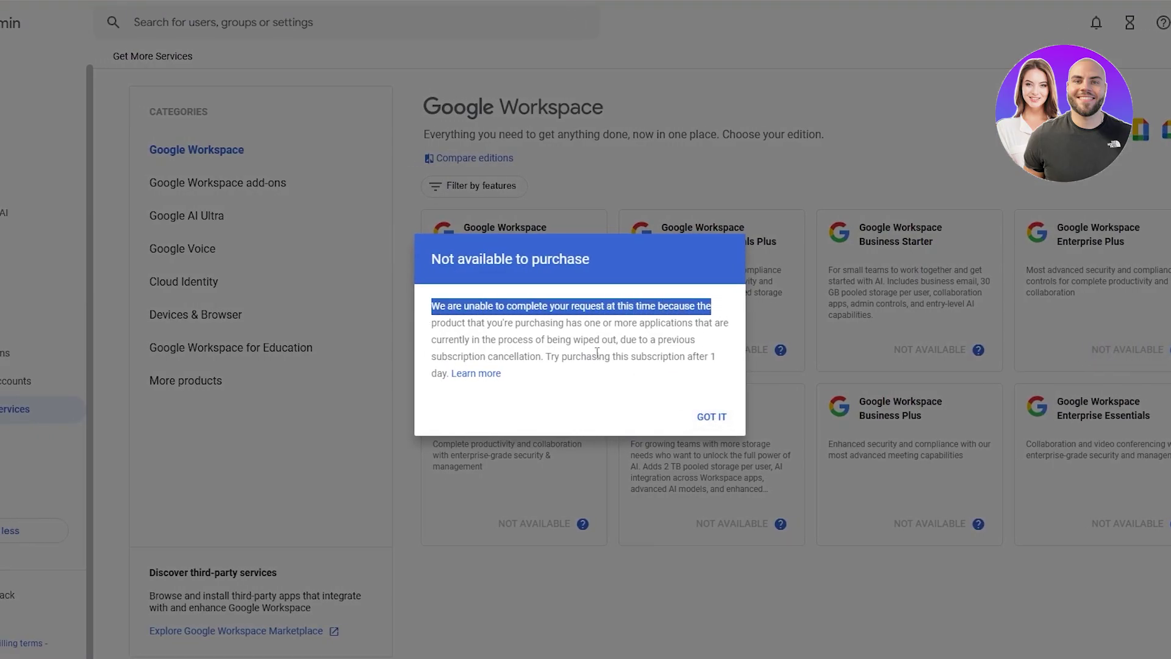
pyautogui.click(566, 328)
pyautogui.moveTo(566, 328); pyautogui.dragTo(696, 339)
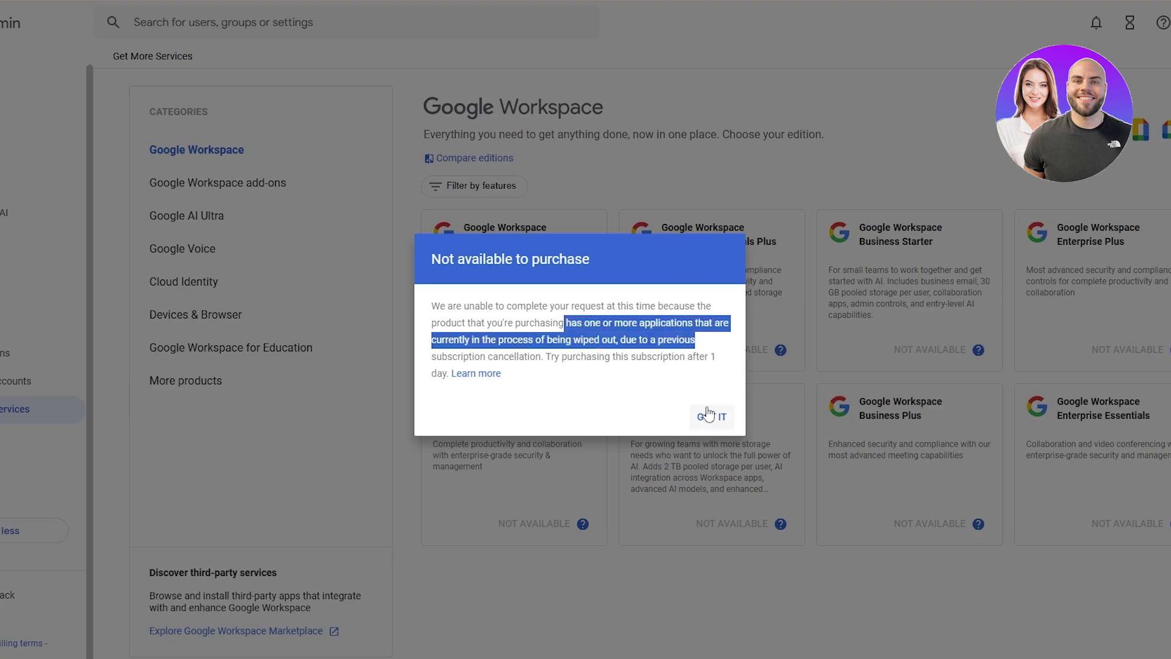
pyautogui.click(711, 418)
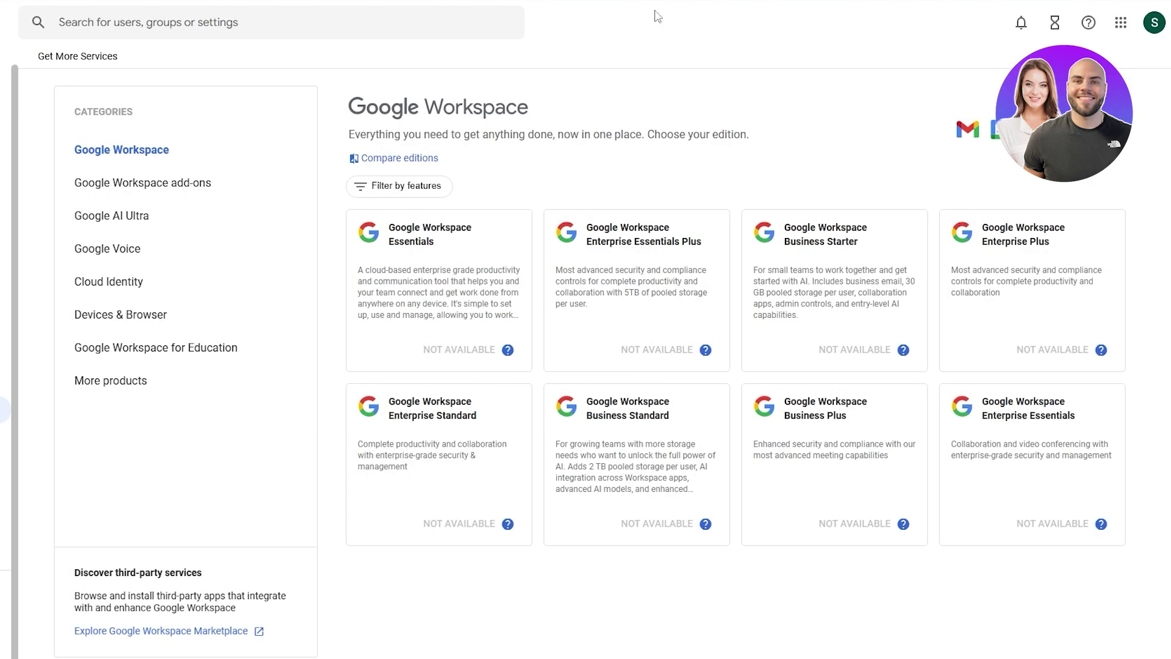
# Step: Open the Google Workspace pricing page in a new tab and check the Starter and Standard prices per user
pyautogui.hotkey('ctrl', 't')
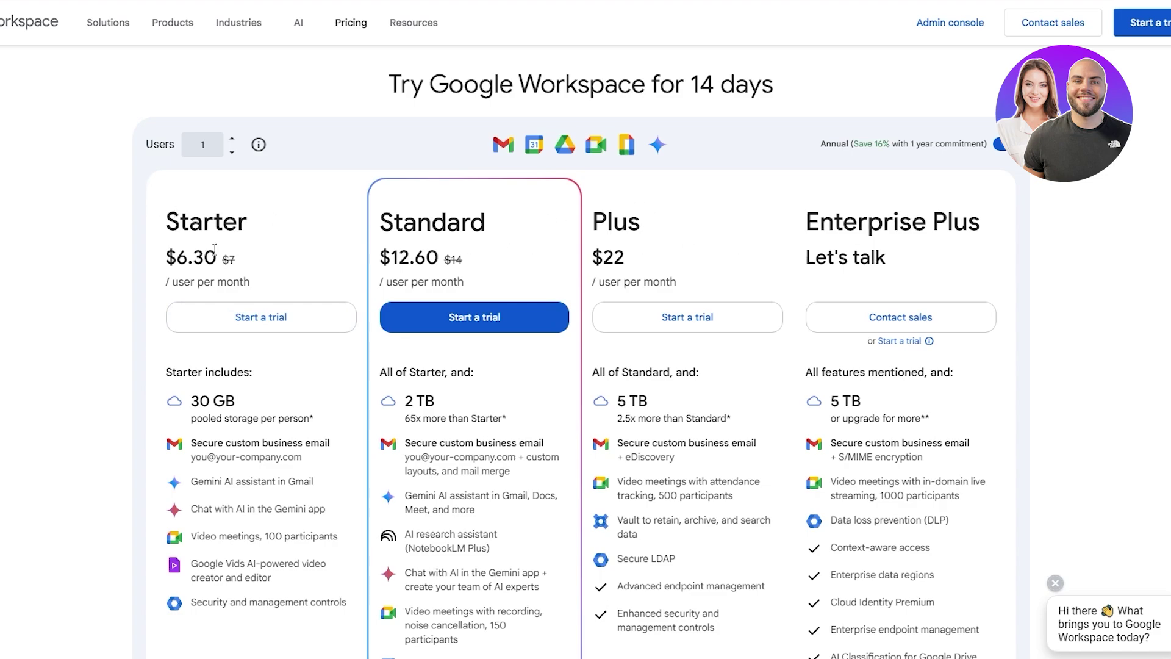
pyautogui.moveTo(165, 256); pyautogui.dragTo(214, 282)
pyautogui.moveTo(390, 257); pyautogui.dragTo(456, 259)
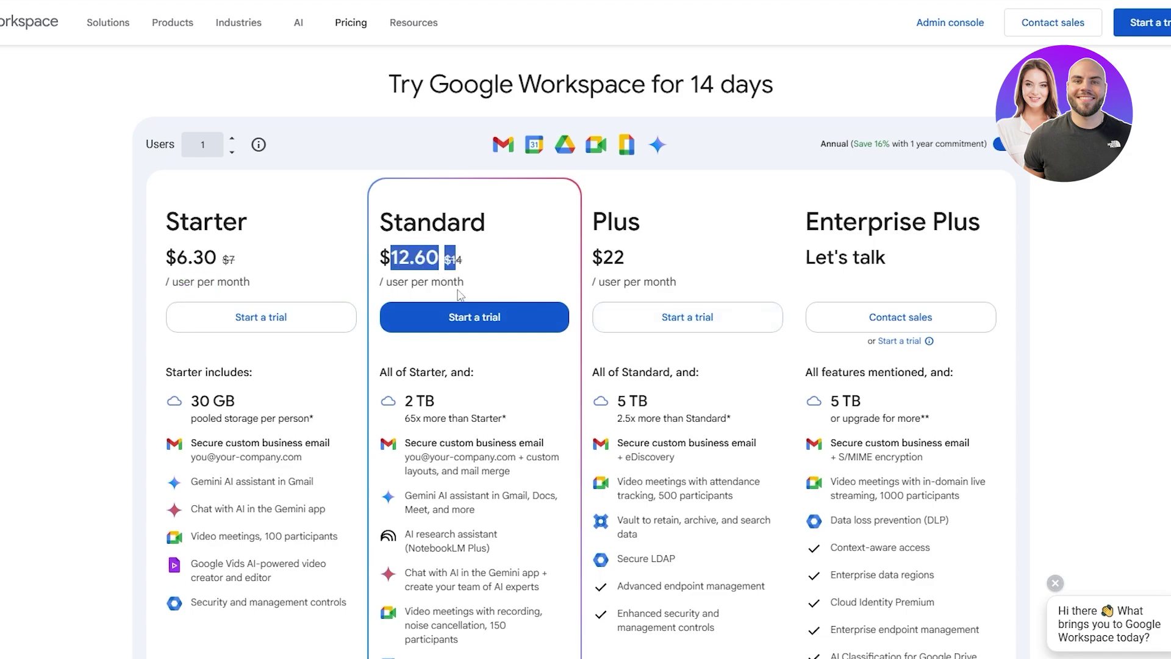
# Step: Review the features included in the Starter plan, from storage and email to security and management controls
pyautogui.scroll(-2, 408, 282)
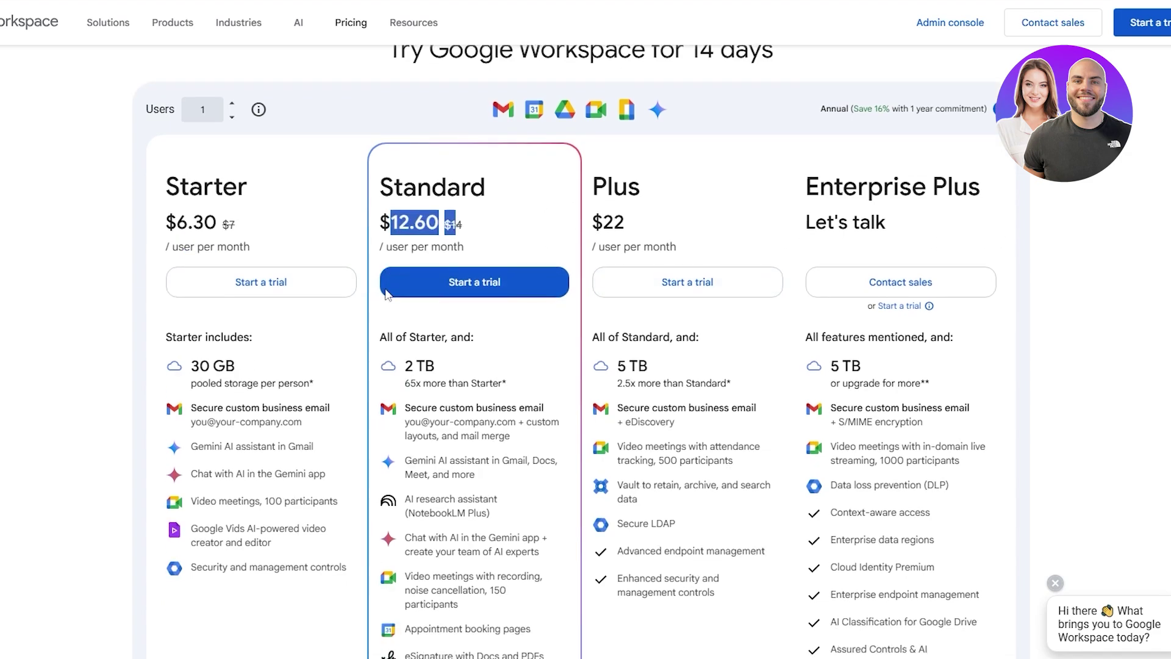
pyautogui.moveTo(223, 279); pyautogui.dragTo(299, 284)
pyautogui.moveTo(195, 318); pyautogui.dragTo(317, 342)
pyautogui.moveTo(209, 369); pyautogui.dragTo(299, 369)
pyautogui.moveTo(211, 391); pyautogui.dragTo(301, 392)
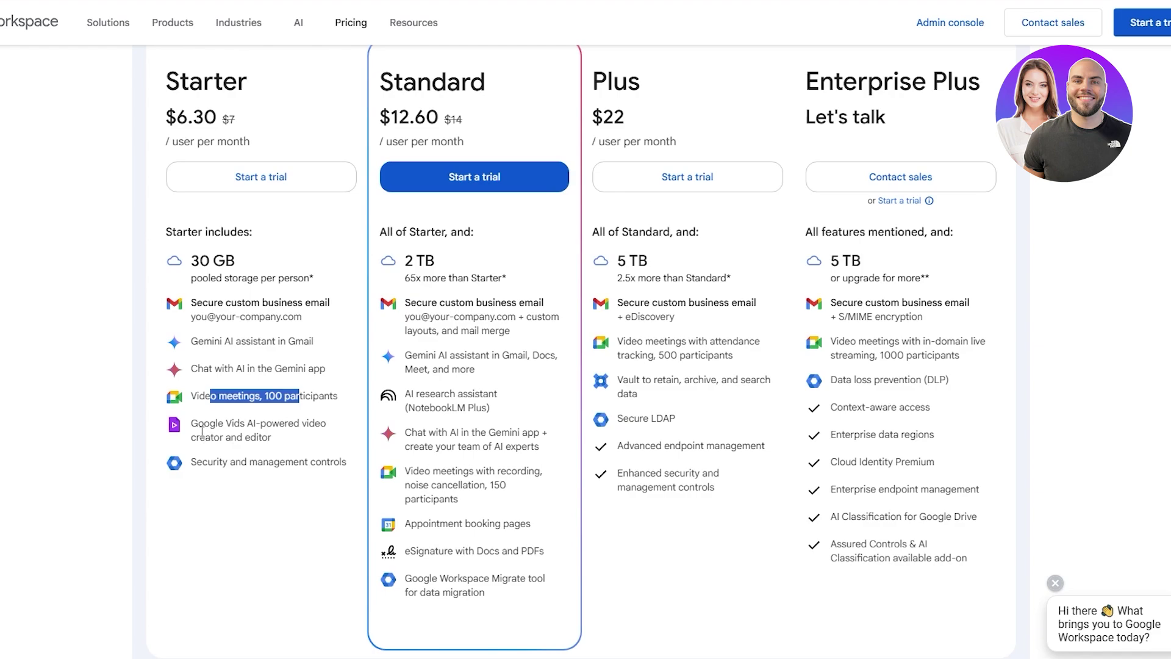
pyautogui.moveTo(199, 424); pyautogui.dragTo(280, 428)
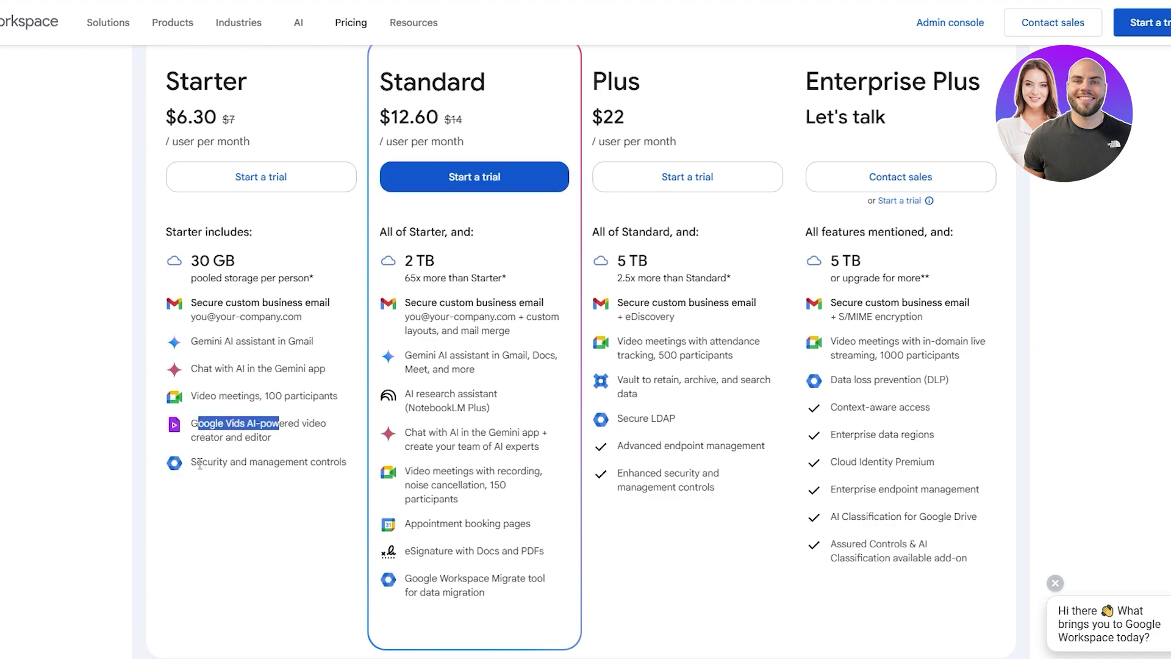
pyautogui.moveTo(200, 465); pyautogui.dragTo(300, 465)
pyautogui.click(256, 476)
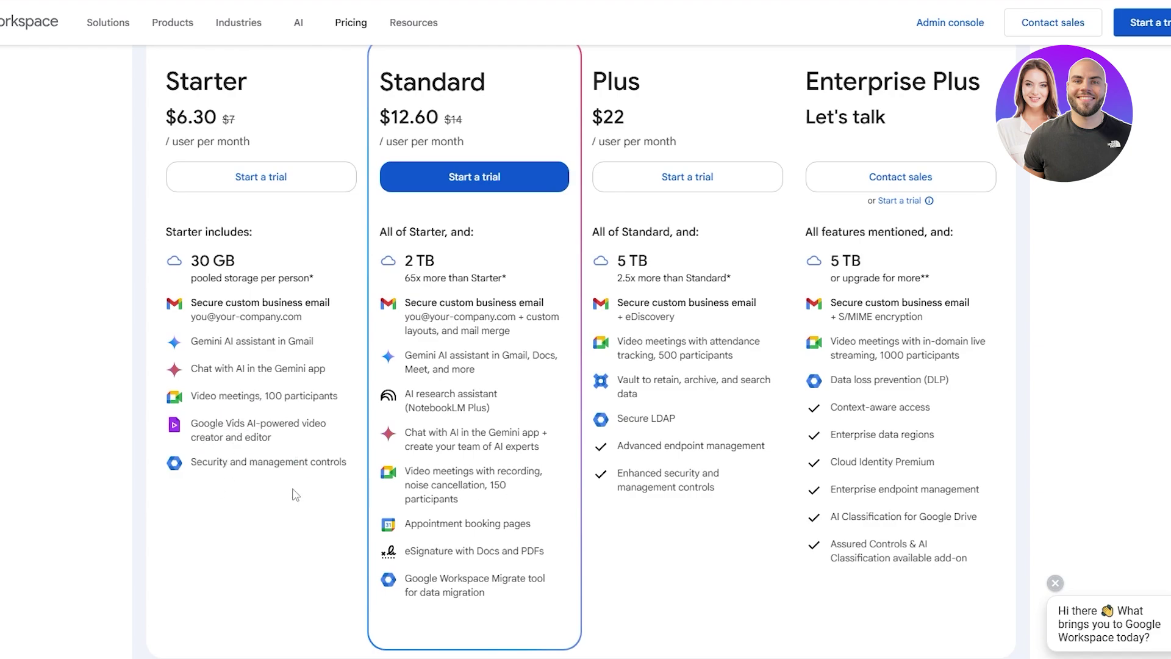
# Step: Review the Standard plan's features, including storage, business email, Gemini AI assistant, NotebookLM Plus and video meetings
pyautogui.scroll(2, 447, 282)
pyautogui.moveTo(382, 223); pyautogui.dragTo(493, 228)
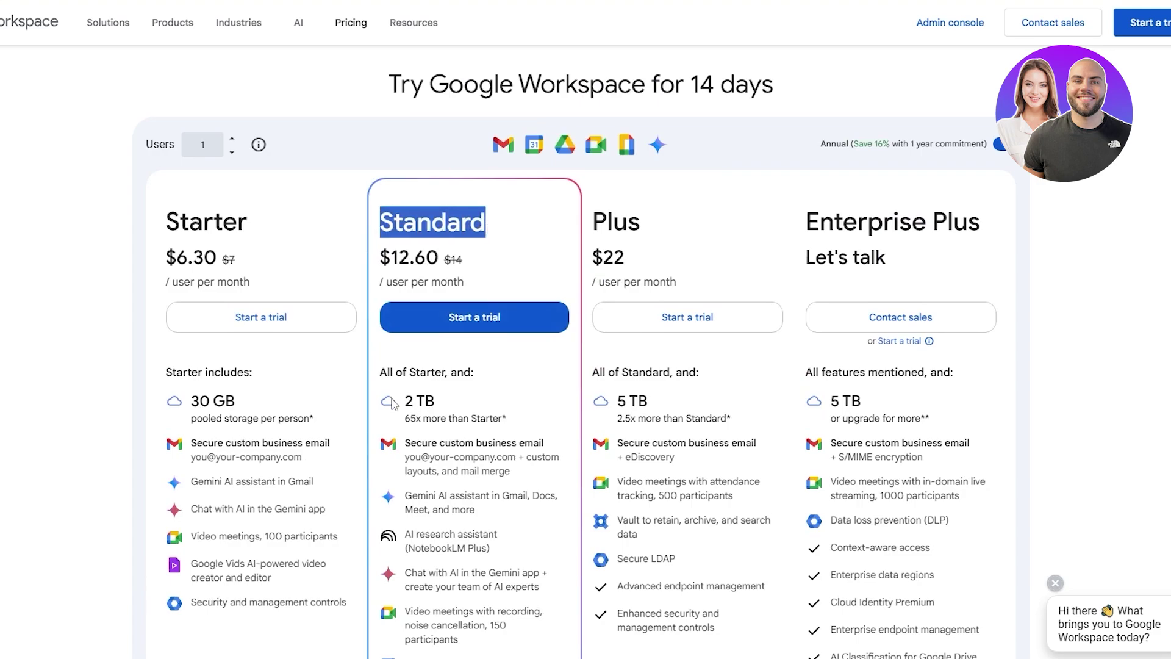
pyautogui.scroll(-2, 404, 404)
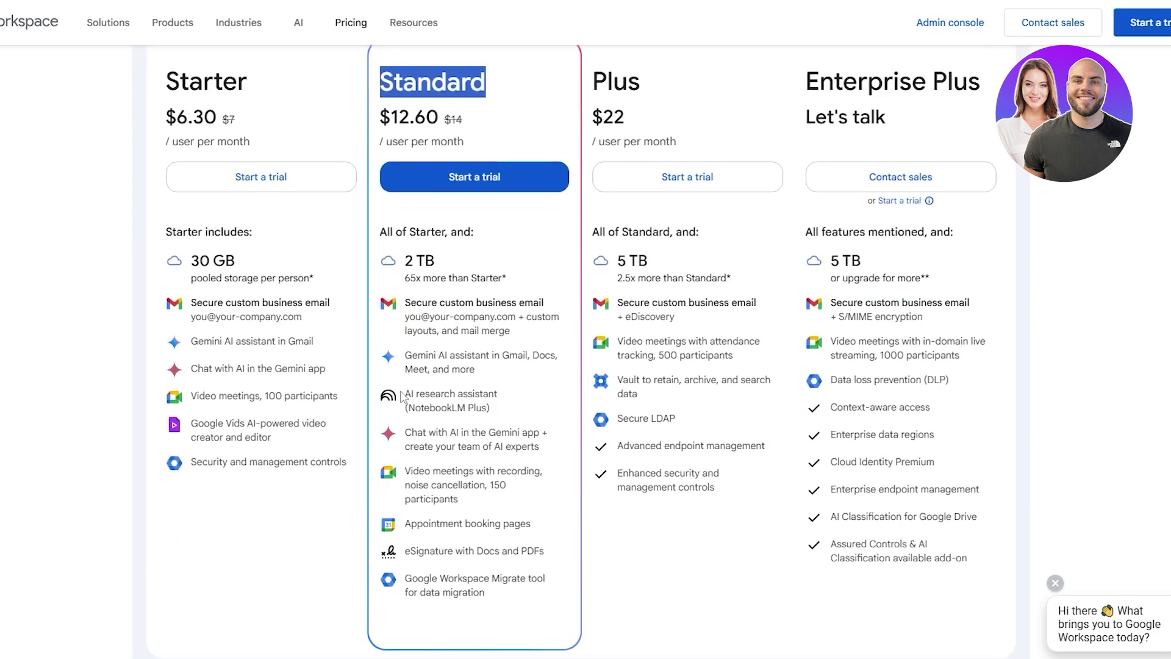
pyautogui.moveTo(406, 255); pyautogui.dragTo(538, 303)
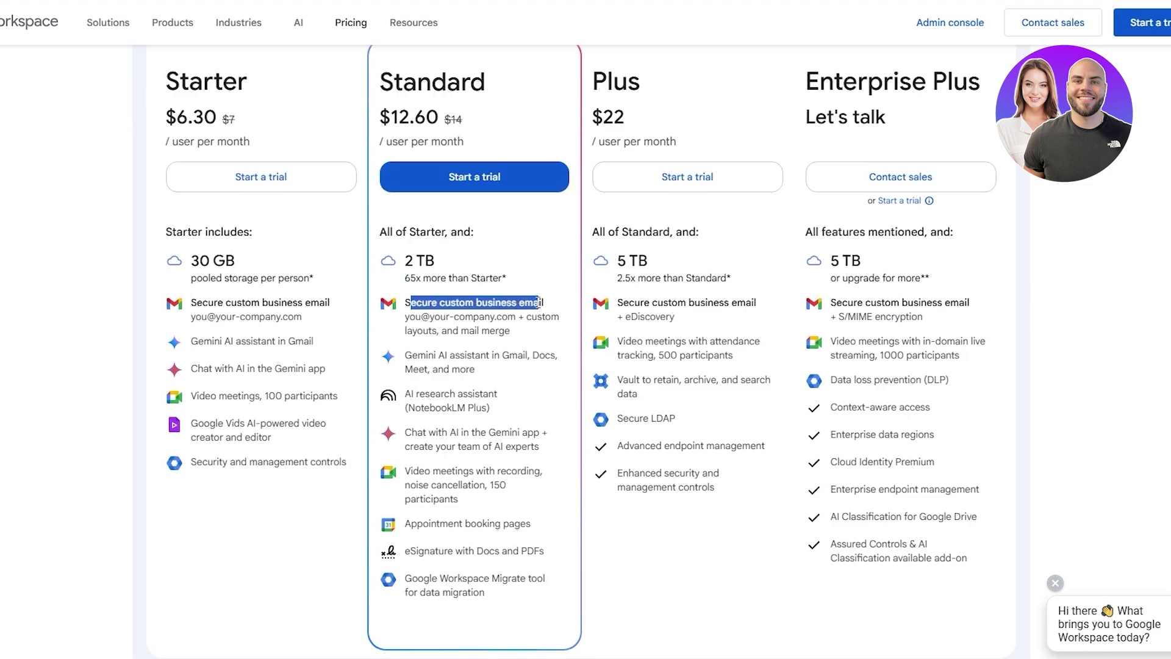
pyautogui.moveTo(405, 355); pyautogui.dragTo(539, 355)
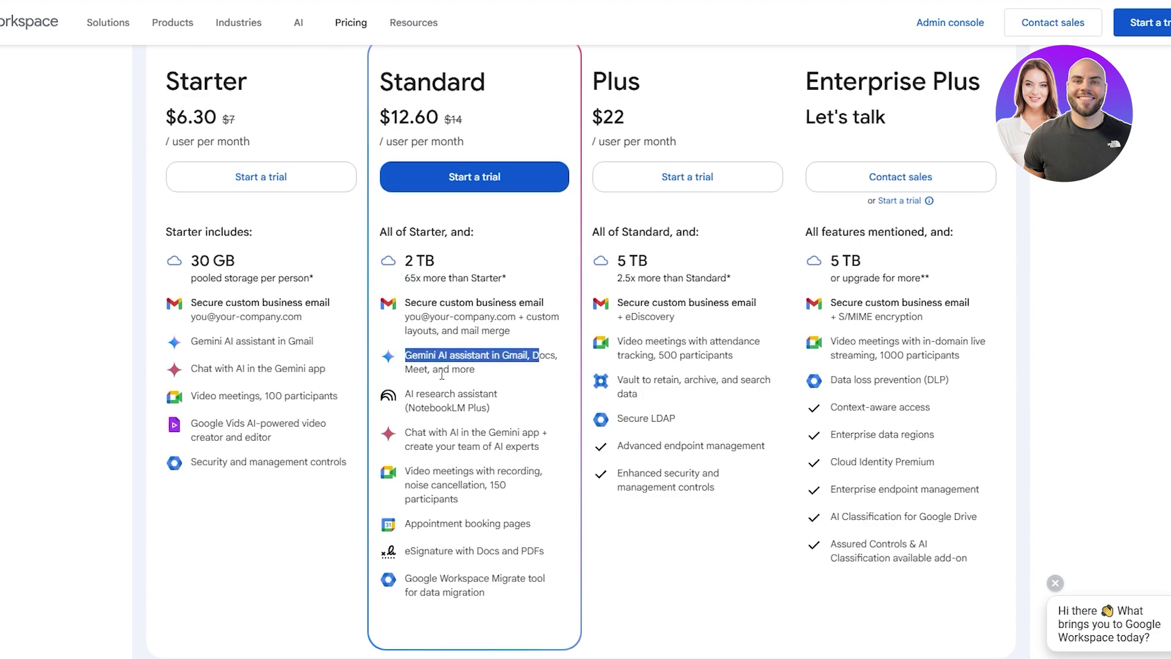
pyautogui.moveTo(405, 394); pyautogui.dragTo(498, 395)
pyautogui.moveTo(405, 432); pyautogui.dragTo(543, 432)
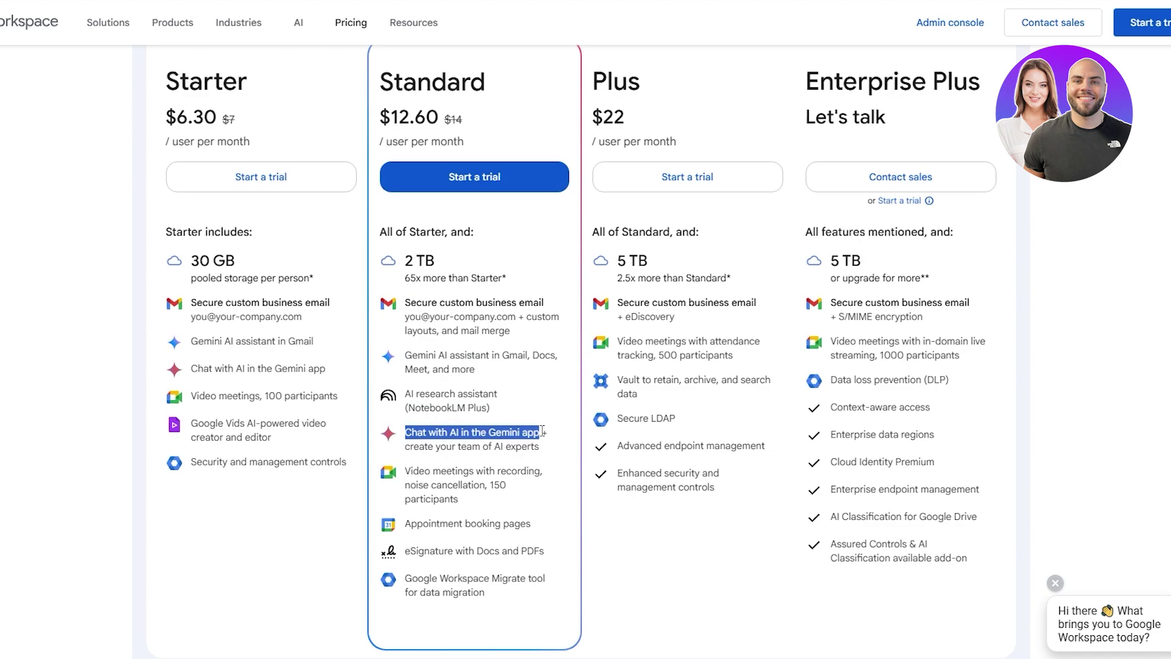
pyautogui.moveTo(405, 471); pyautogui.dragTo(543, 471)
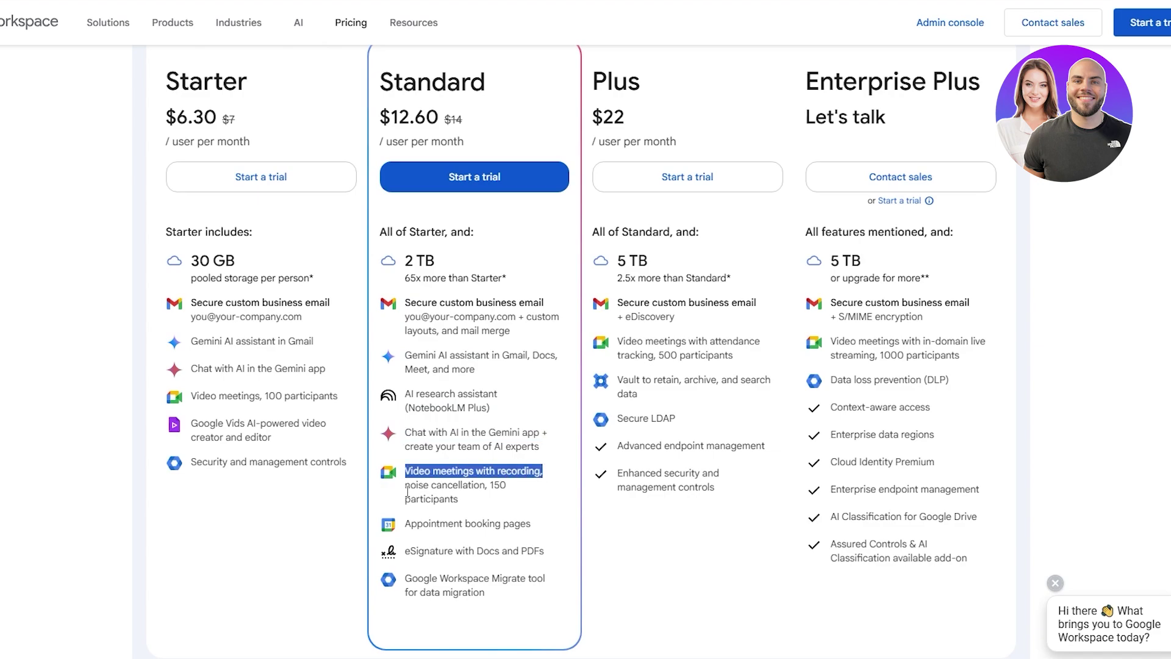
pyautogui.moveTo(405, 485); pyautogui.dragTo(486, 485)
pyautogui.moveTo(405, 499); pyautogui.dragTo(457, 519)
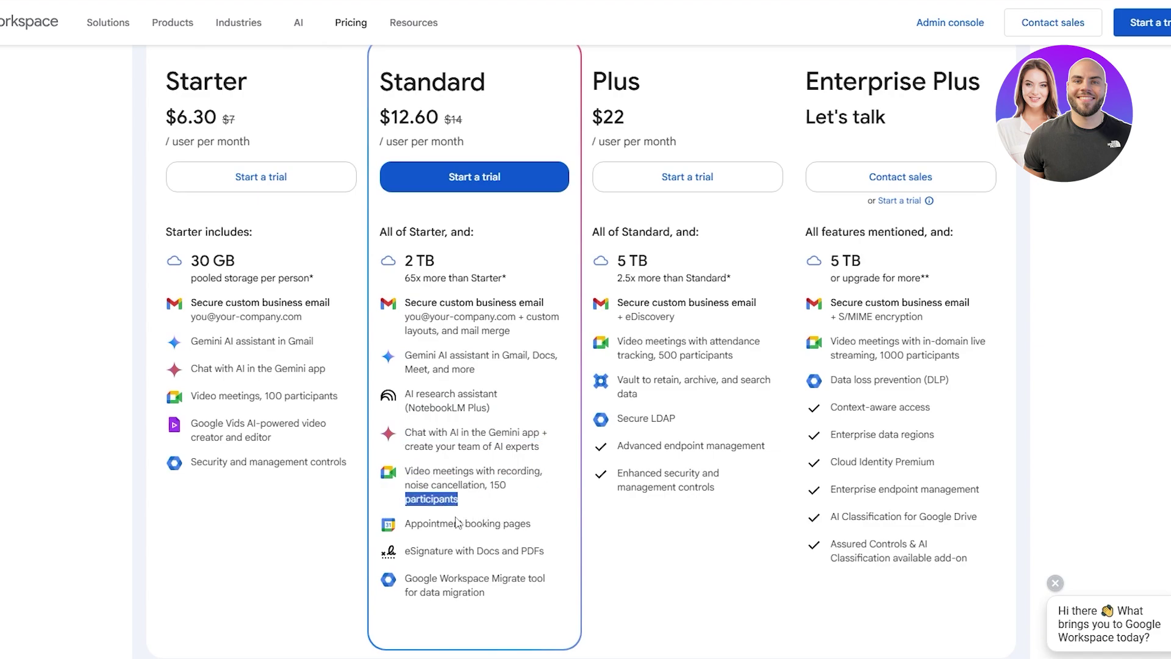
# Step: Look over the Workspace plan comparison again, including the Starter plan's secure custom business email
pyautogui.scroll(2, 590, 327)
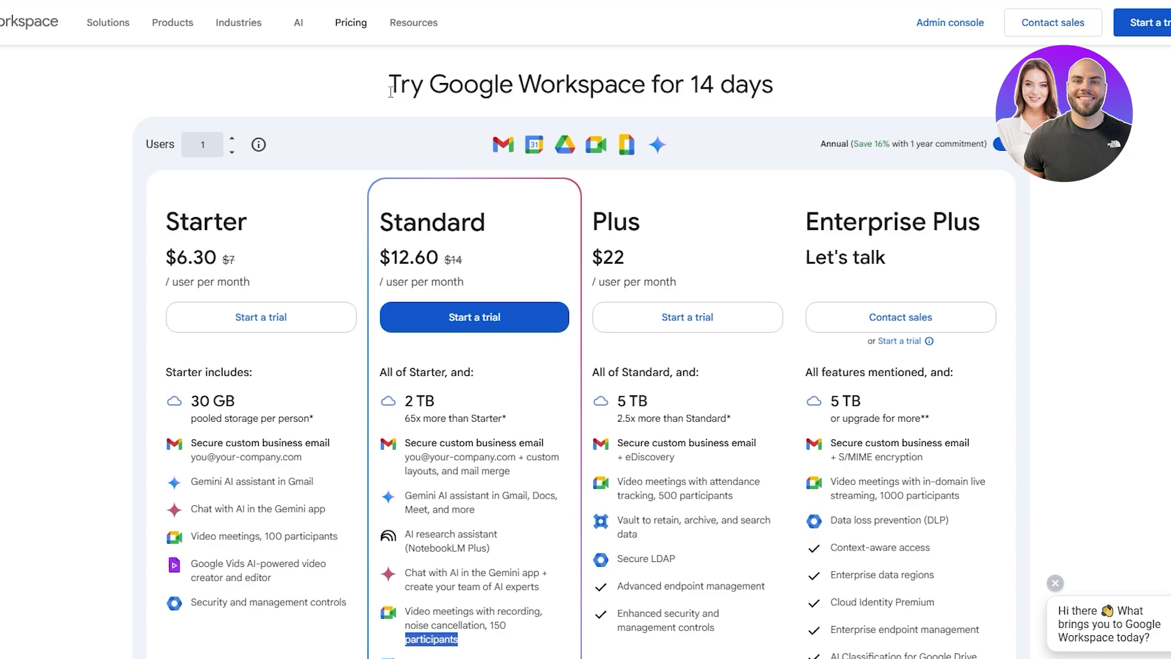
pyautogui.scroll(-5, 343, 244)
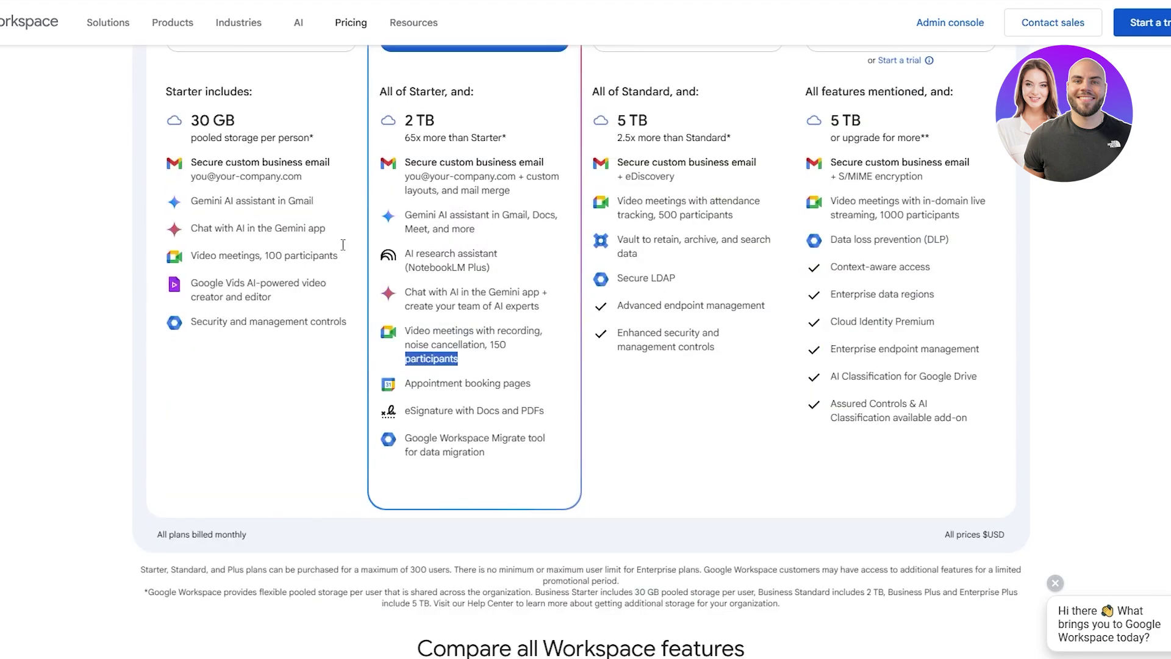
pyautogui.moveTo(203, 162); pyautogui.dragTo(319, 162)
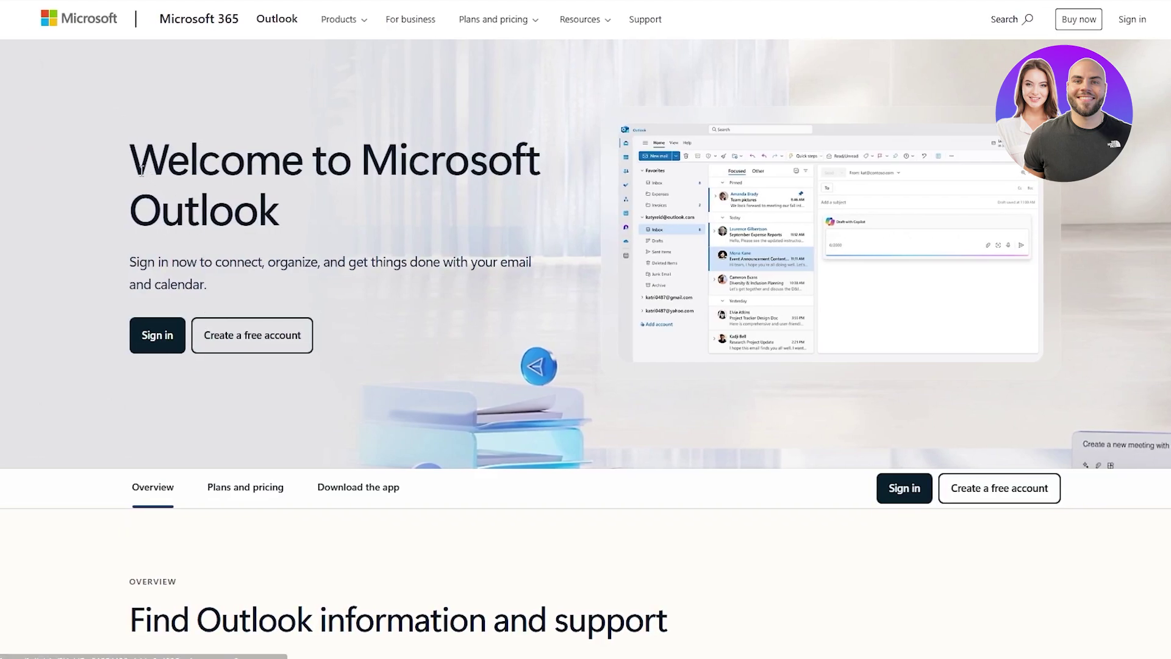
# Step: Switch to the Microsoft Outlook site, sign in with the work account and refresh the application
pyautogui.moveTo(130, 158); pyautogui.dragTo(576, 182)
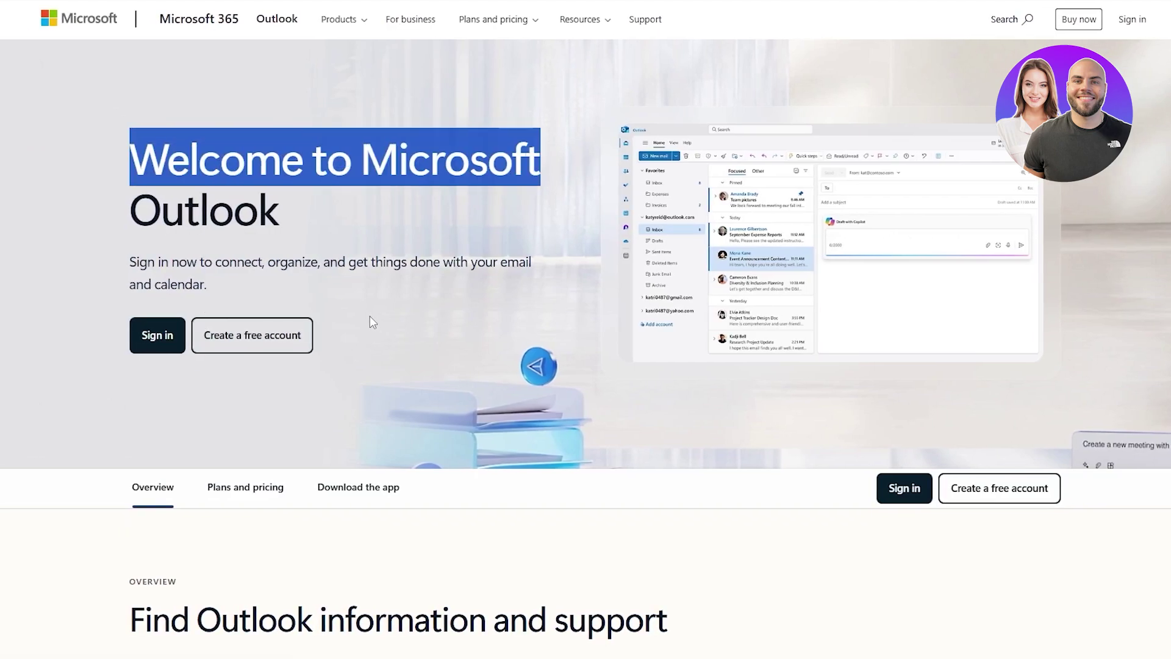
pyautogui.click(1117, 26)
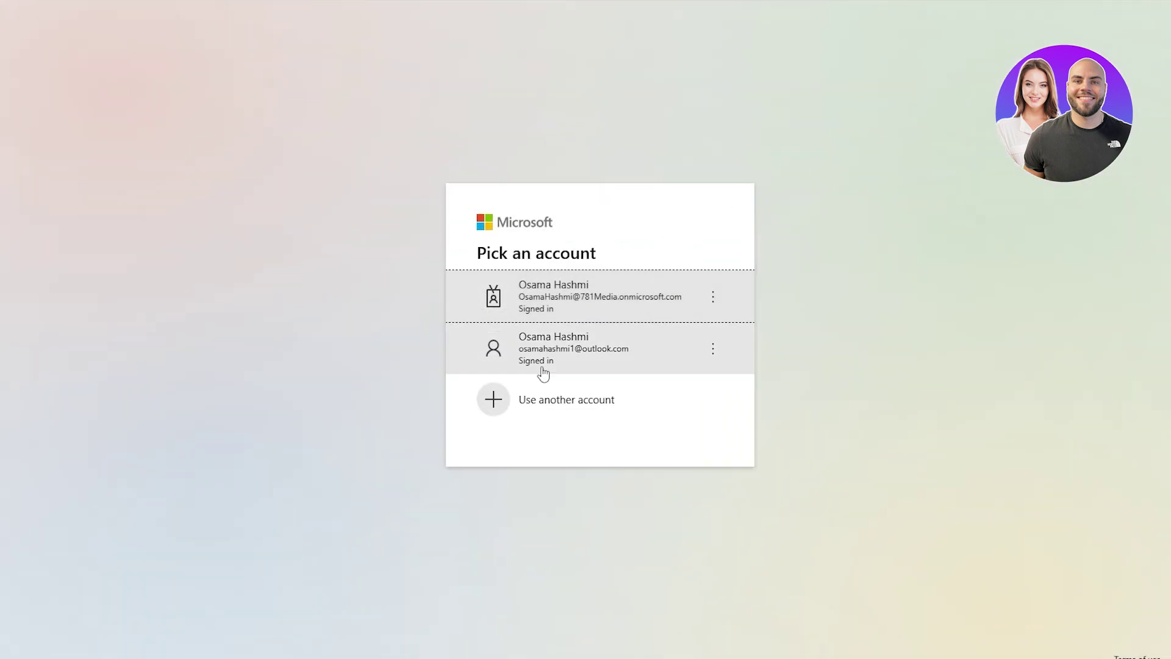
pyautogui.click(623, 305)
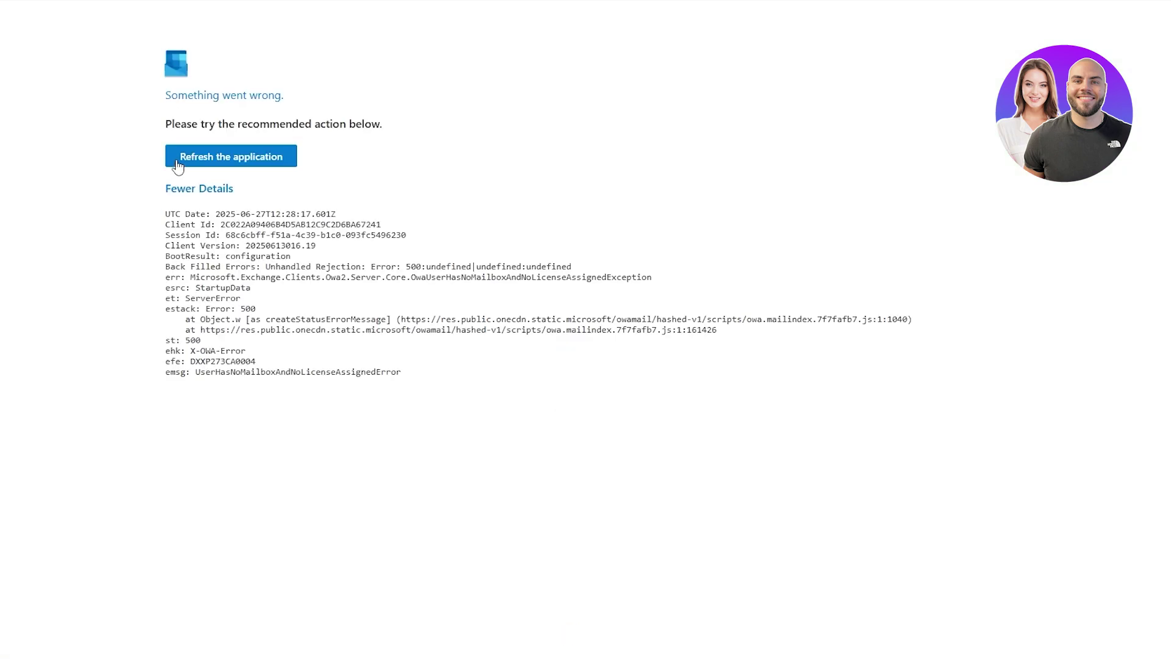
pyautogui.click(202, 157)
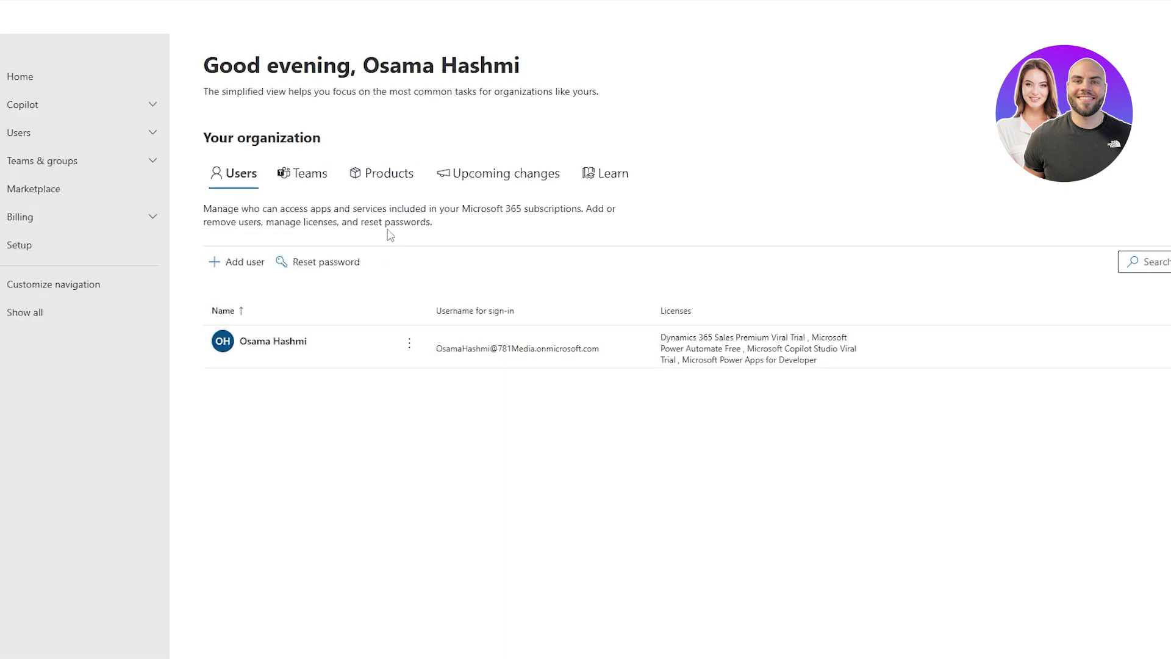
# Step: Check the organization's product subscriptions in the Microsoft 365 admin center and view the "Speed up your work with more apps" recommendation
pyautogui.click(394, 177)
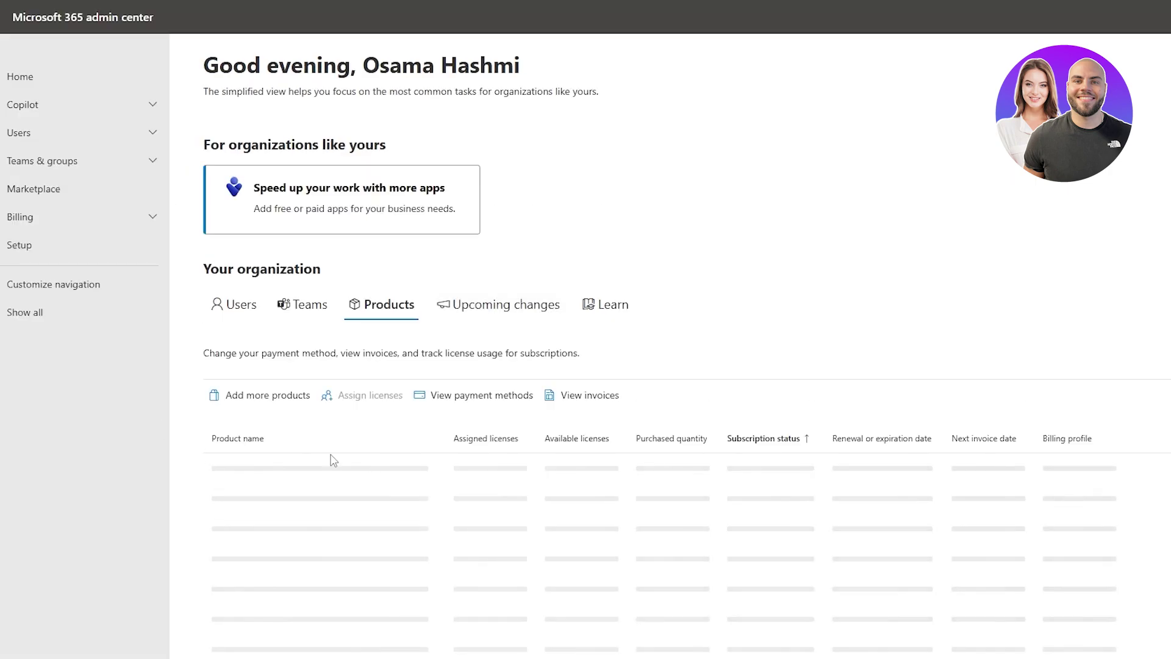
pyautogui.scroll(-4, 248, 439)
pyautogui.scroll(2, 284, 344)
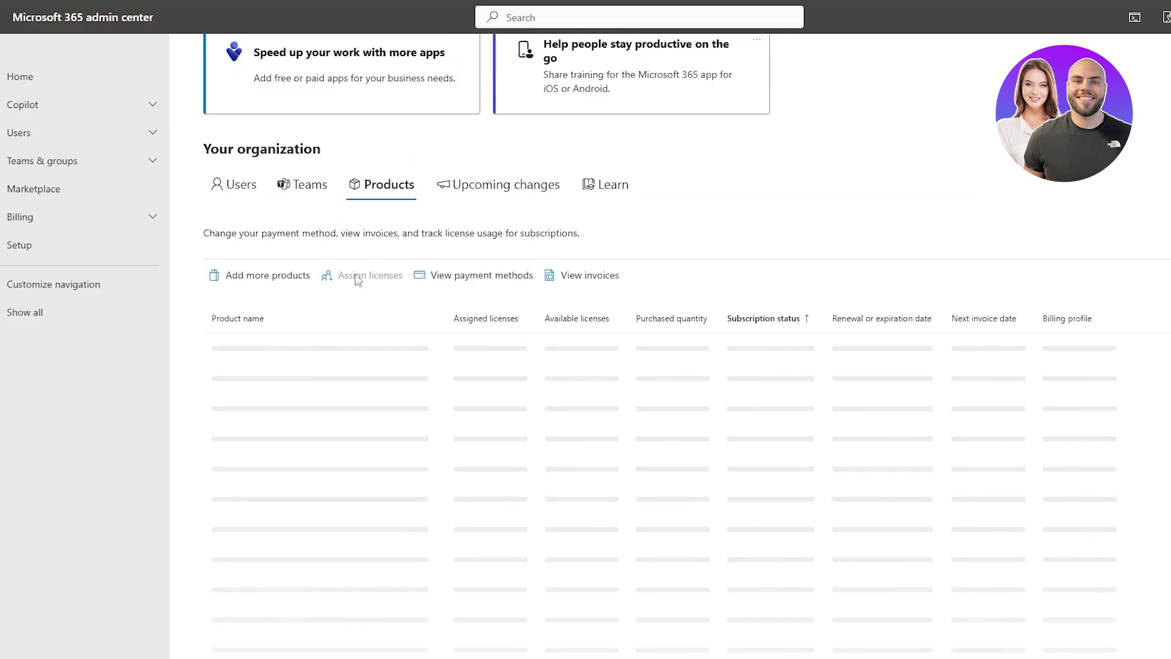
pyautogui.scroll(-1, 1074, 353)
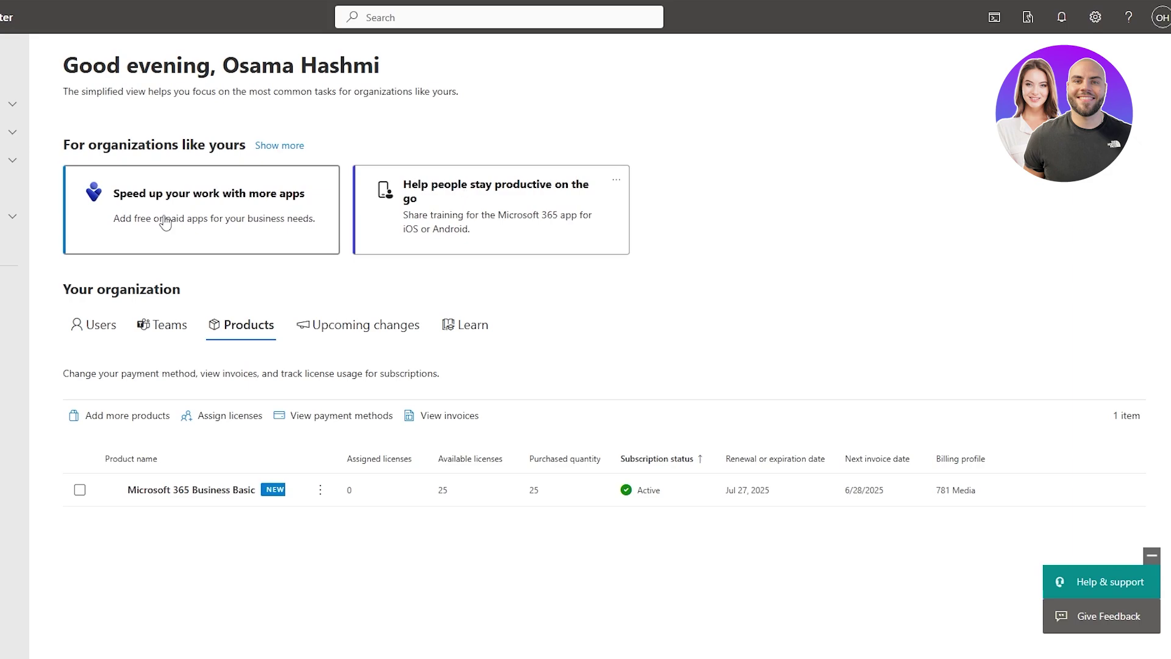
pyautogui.click(238, 219)
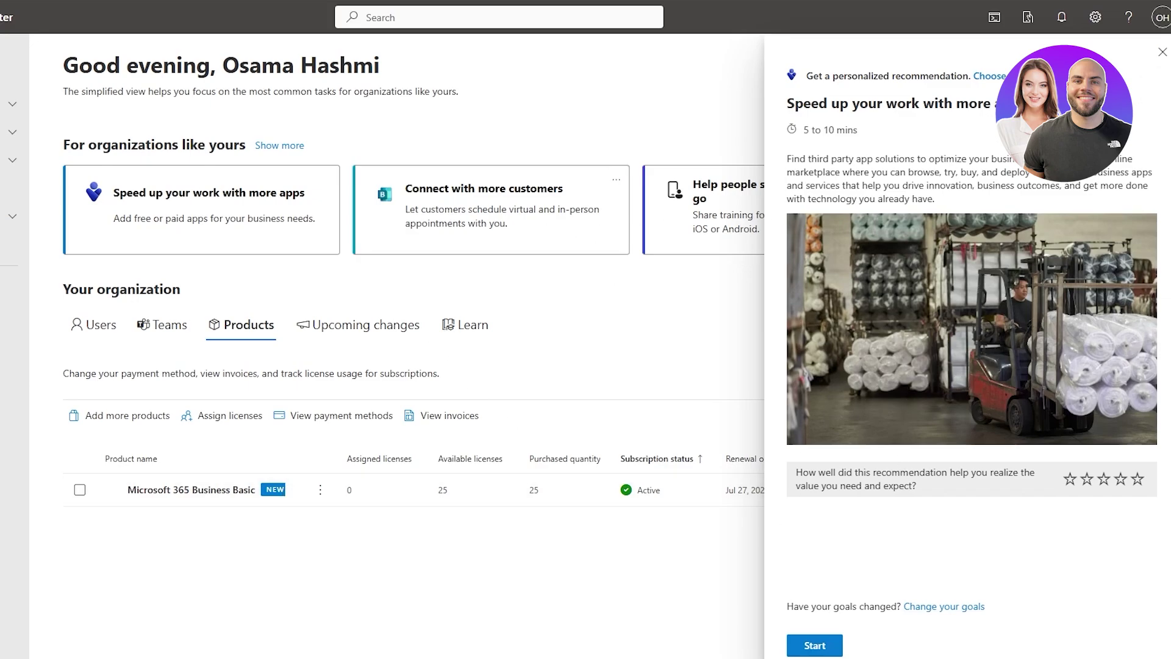
pyautogui.click(1162, 51)
# Step: Expand the Users section, open the Setup page and look through its sign-in and security tasks
pyautogui.click(12, 132)
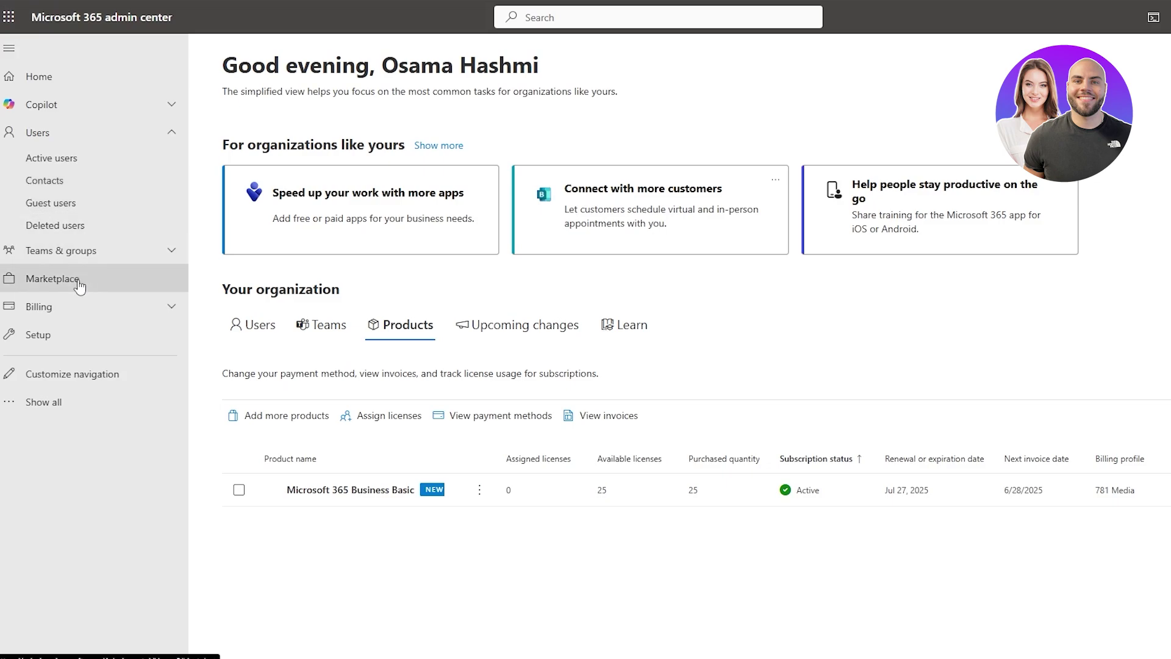
pyautogui.click(64, 348)
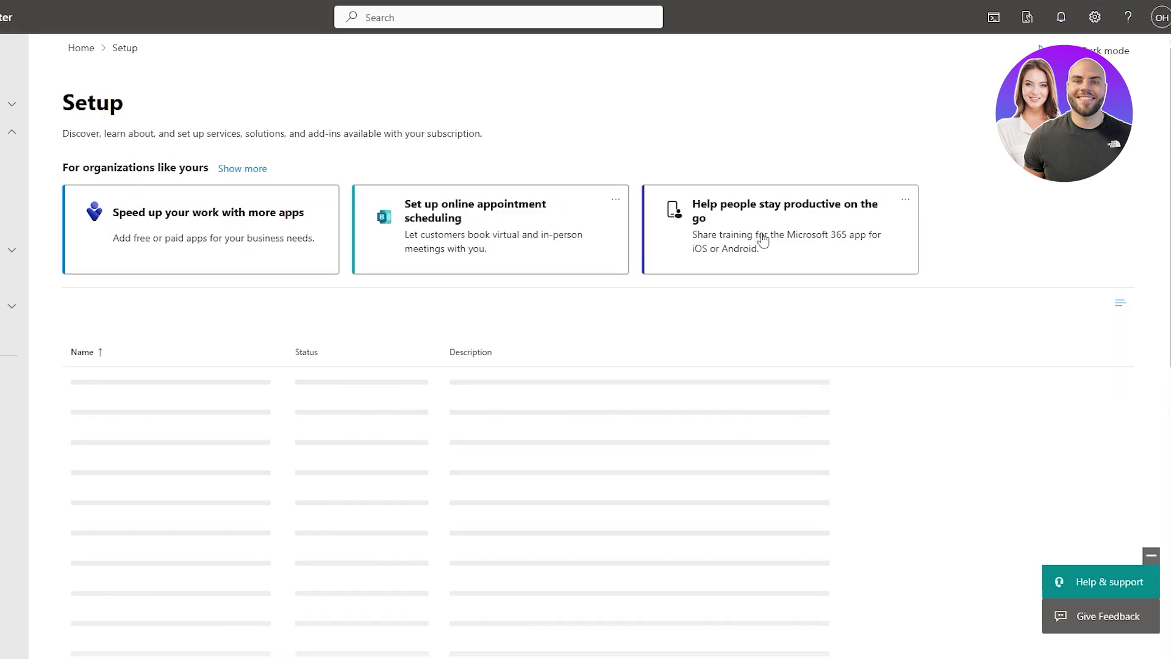
pyautogui.scroll(-3, 466, 259)
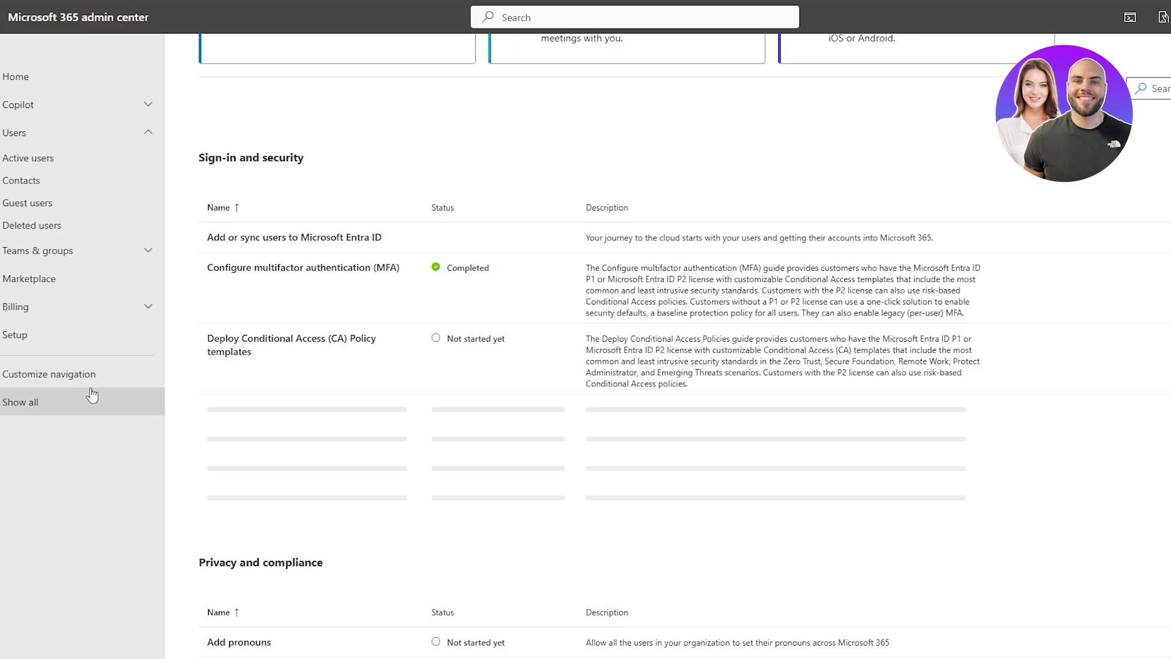
# Step: Look through the full admin center navigation, including the admin centers, and open the page for creating more from the app launcher
pyautogui.scroll(-3, 91, 452)
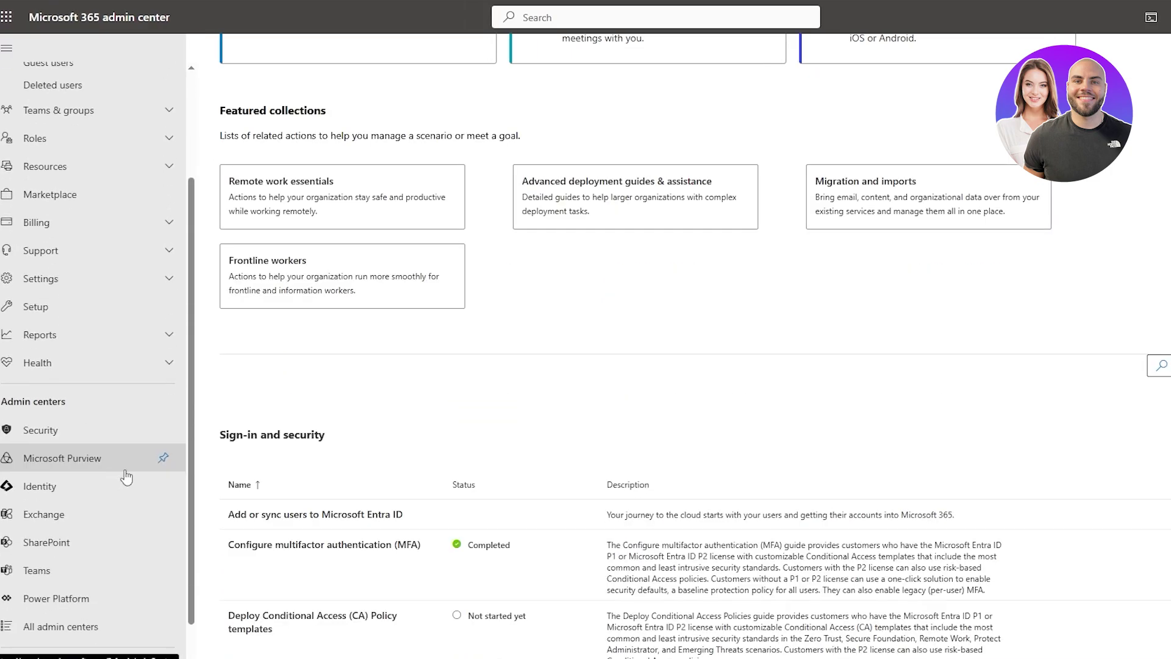
pyautogui.scroll(3, 101, 554)
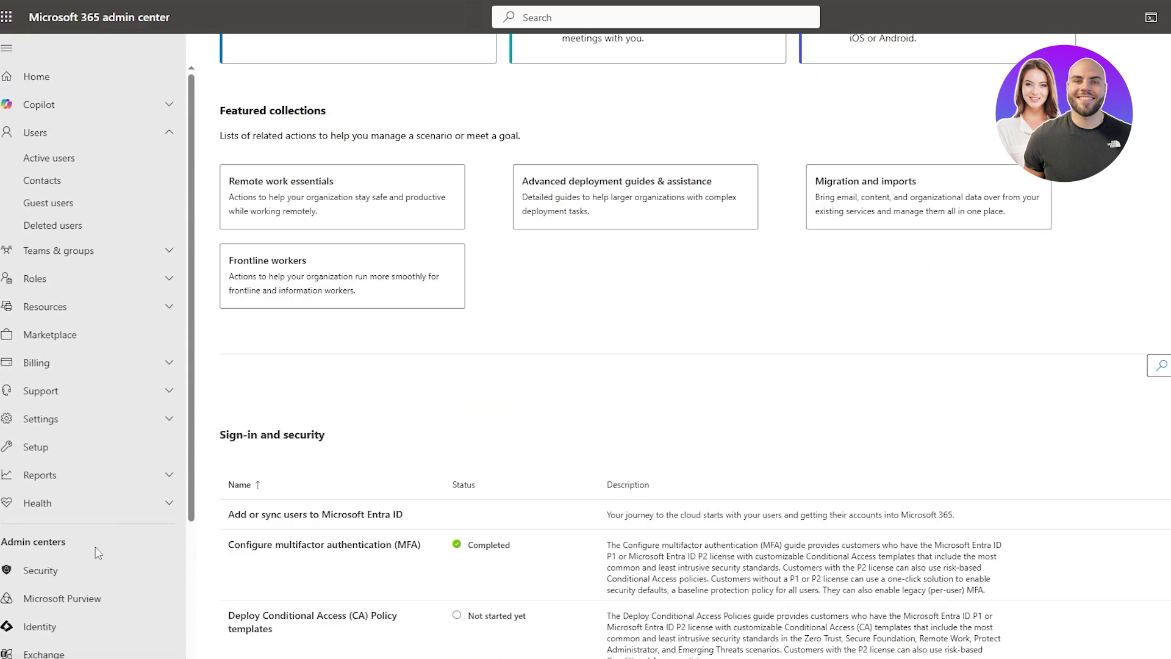
pyautogui.scroll(3, 625, 360)
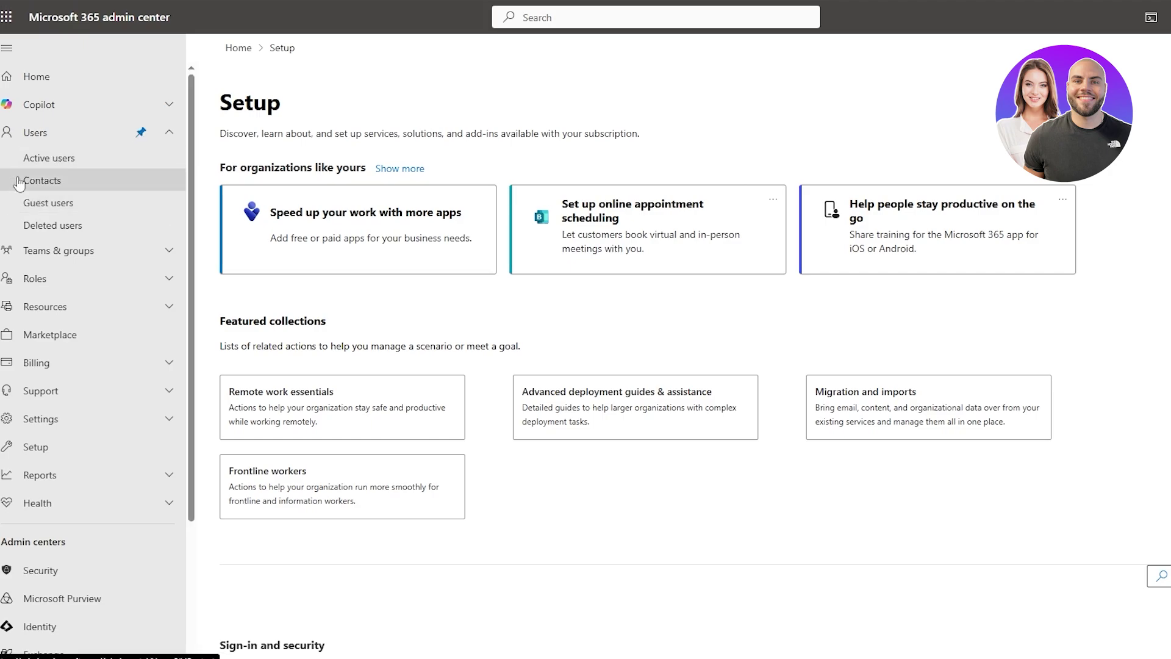
pyautogui.click(6, 17)
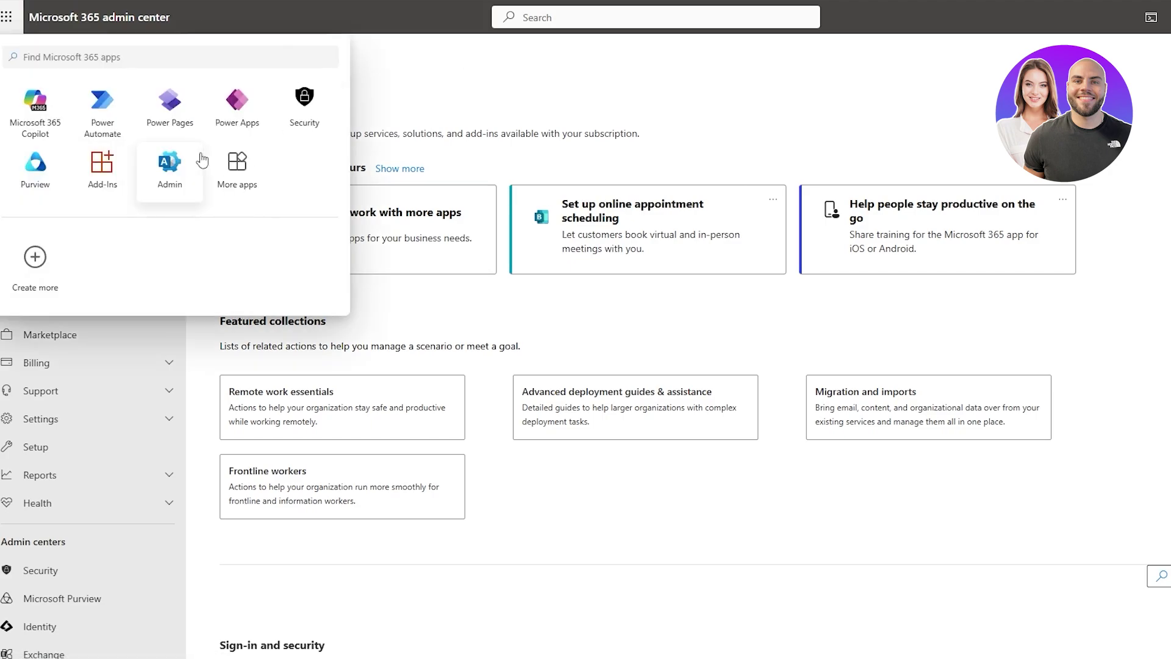
pyautogui.click(35, 256)
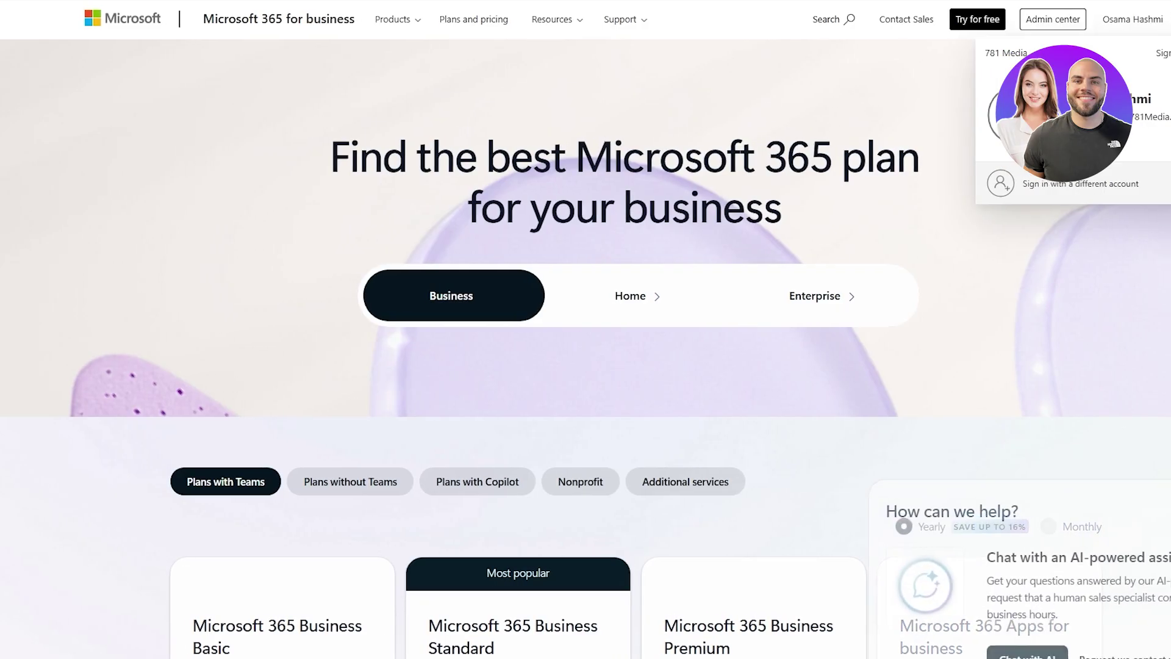
# Step: Review the Microsoft 365 Business Basic plan's features, included apps and services, and custom business email
pyautogui.scroll(-8, 319, 358)
pyautogui.scroll(-7, 176, 113)
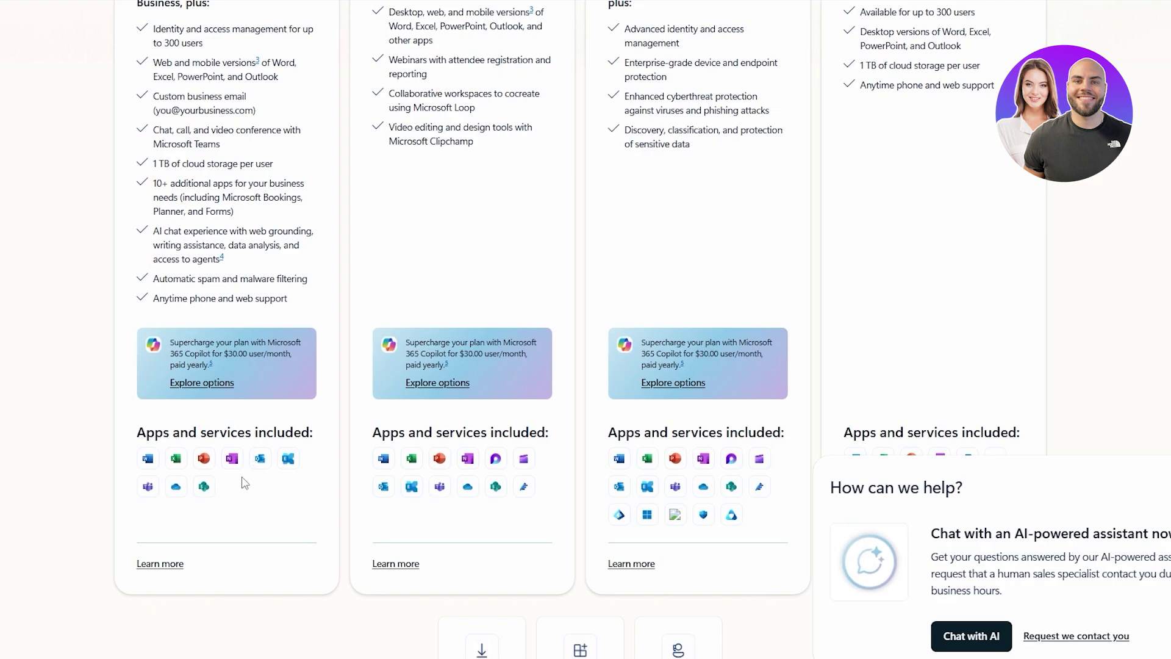
pyautogui.moveTo(187, 432); pyautogui.dragTo(278, 433)
pyautogui.scroll(2, 247, 413)
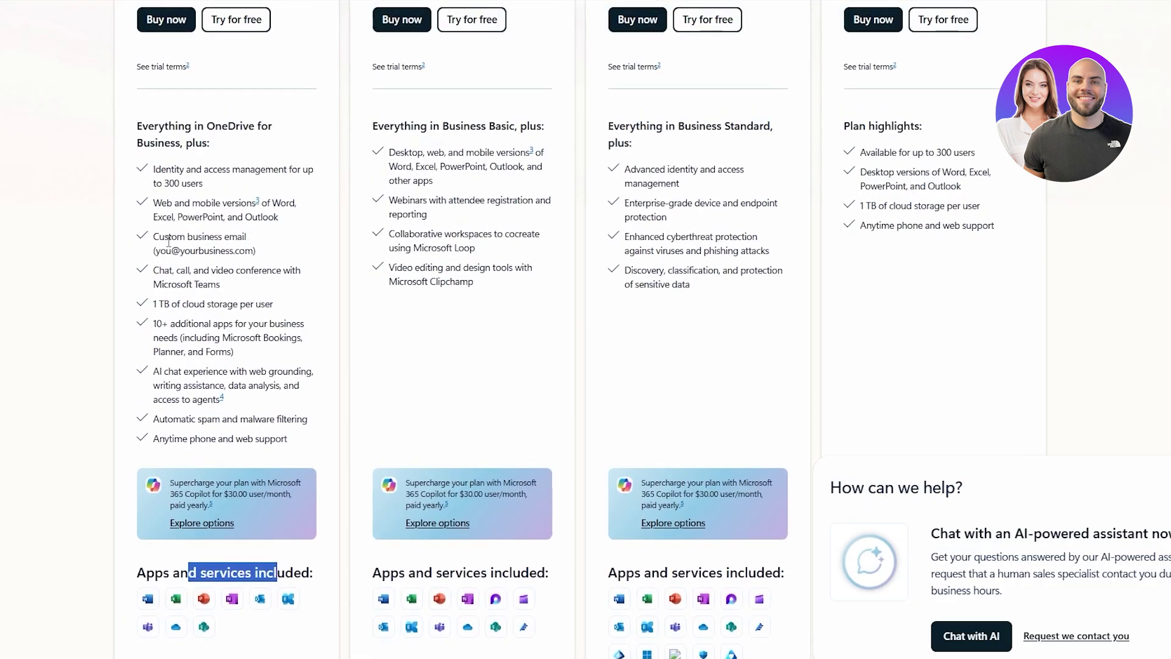
pyautogui.moveTo(153, 241); pyautogui.dragTo(180, 251)
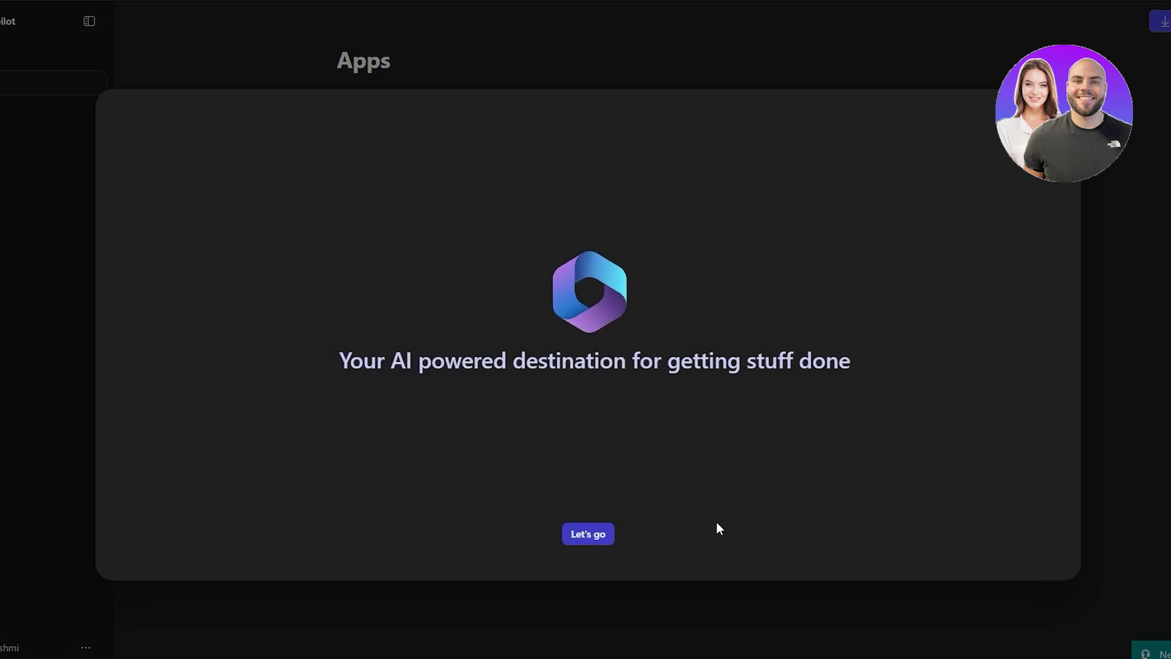
# Step: Dismiss the welcome screen and the tour on the Microsoft 365 Apps page, and return to the Outlook product page
pyautogui.click(599, 538)
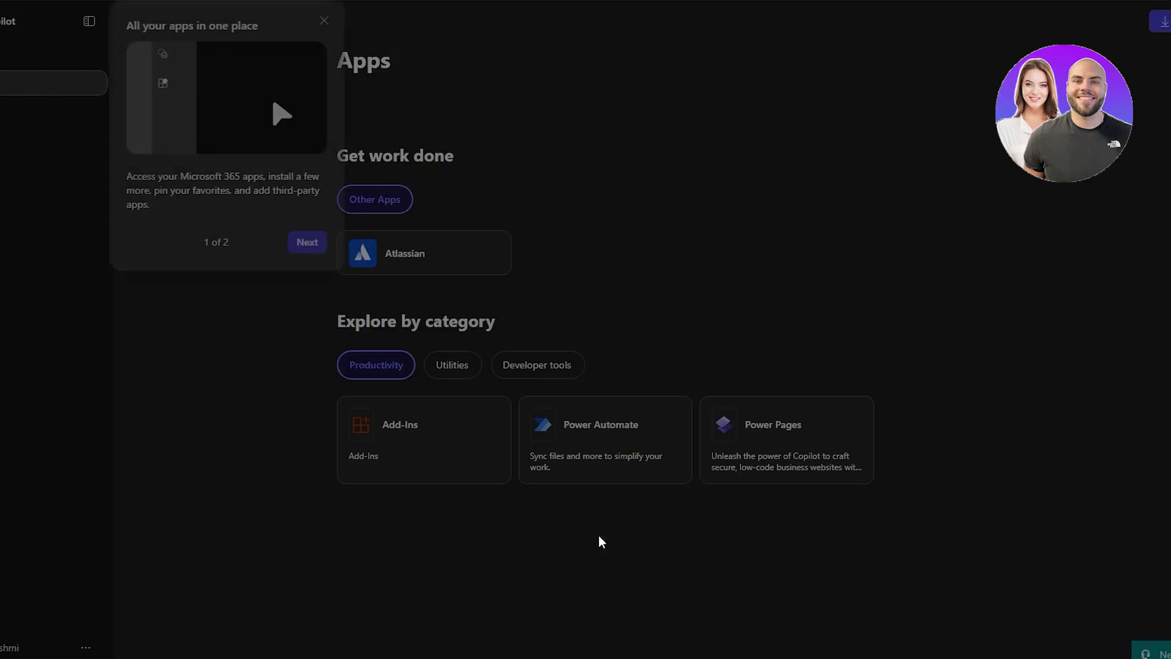
pyautogui.click(329, 22)
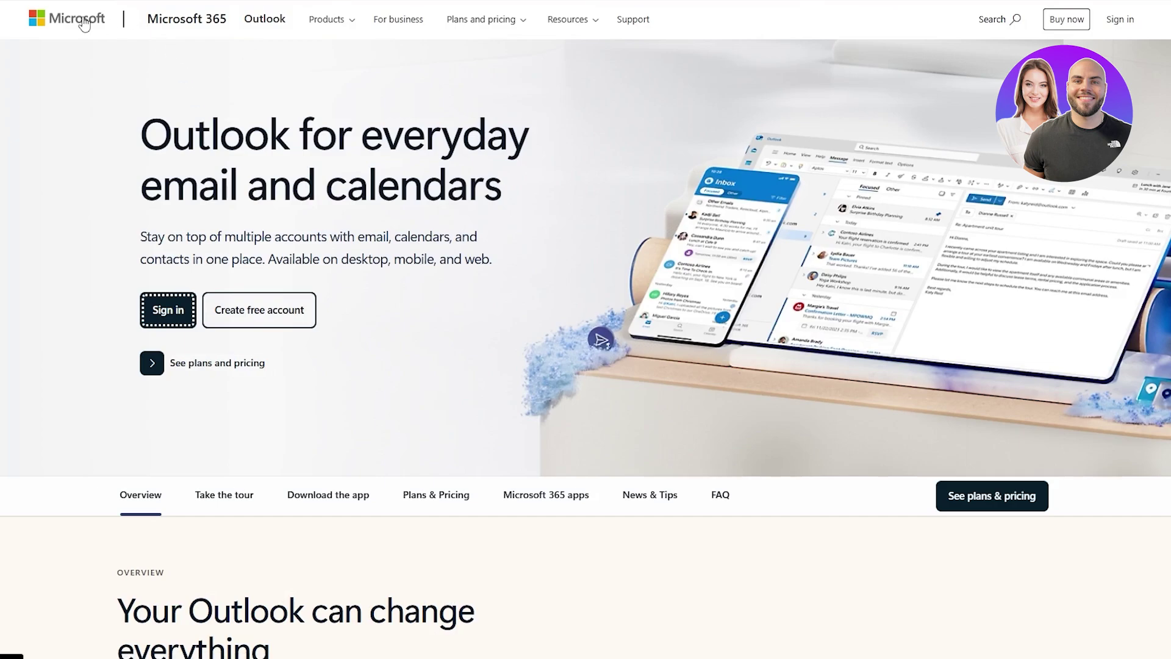
pyautogui.click(266, 20)
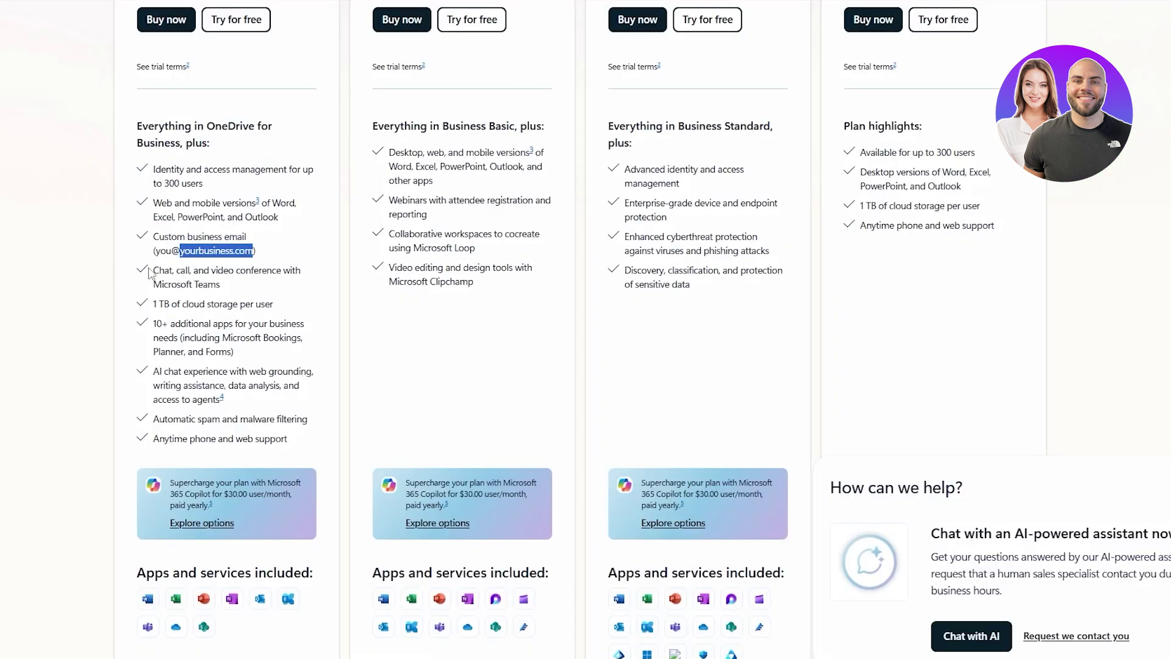
# Step: Examine the yearly prices and feature lists of the Microsoft 365 business plans, including Basic's custom business email
pyautogui.click(175, 253)
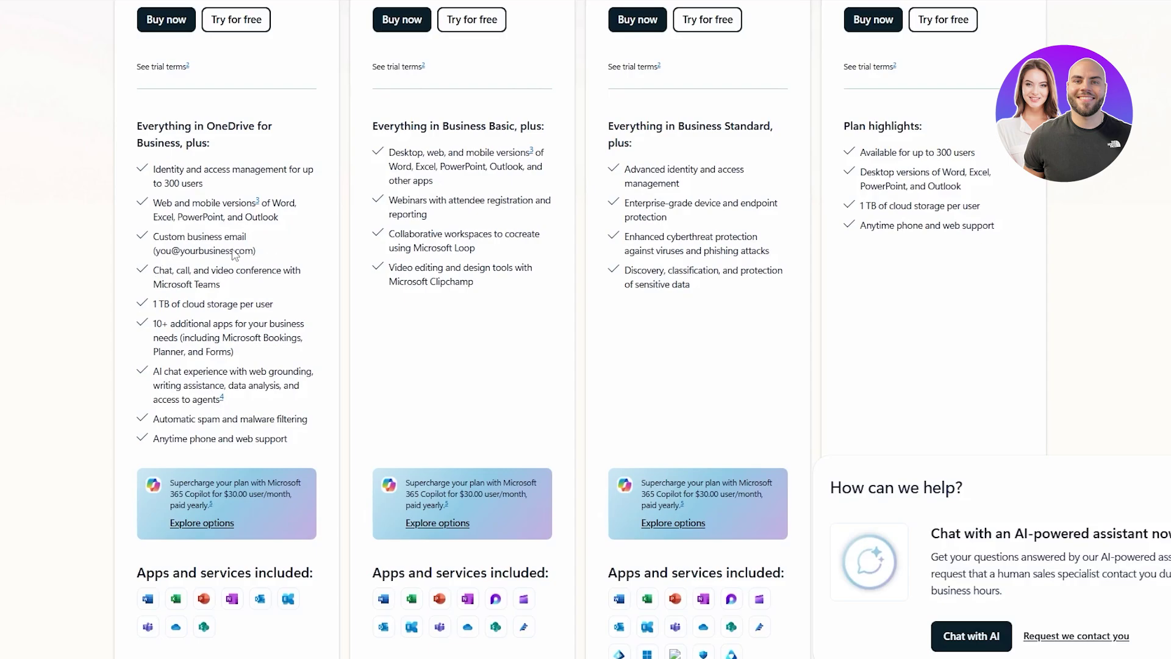
pyautogui.scroll(10, 171, 285)
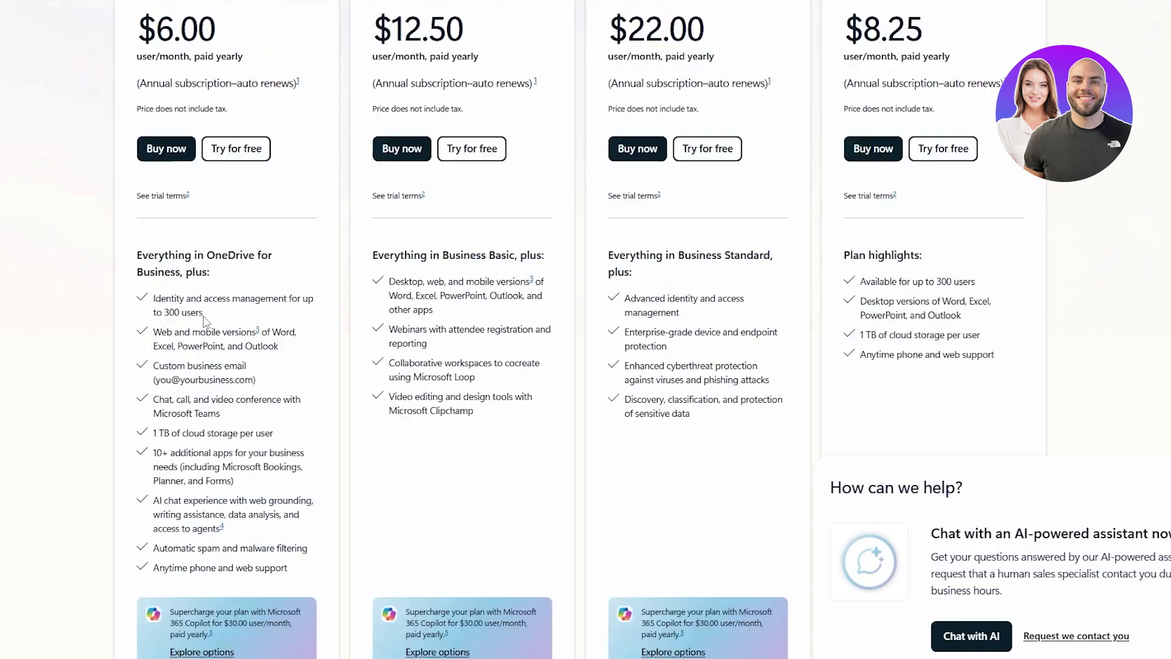
pyautogui.scroll(-3, 382, 381)
pyautogui.scroll(3, 380, 381)
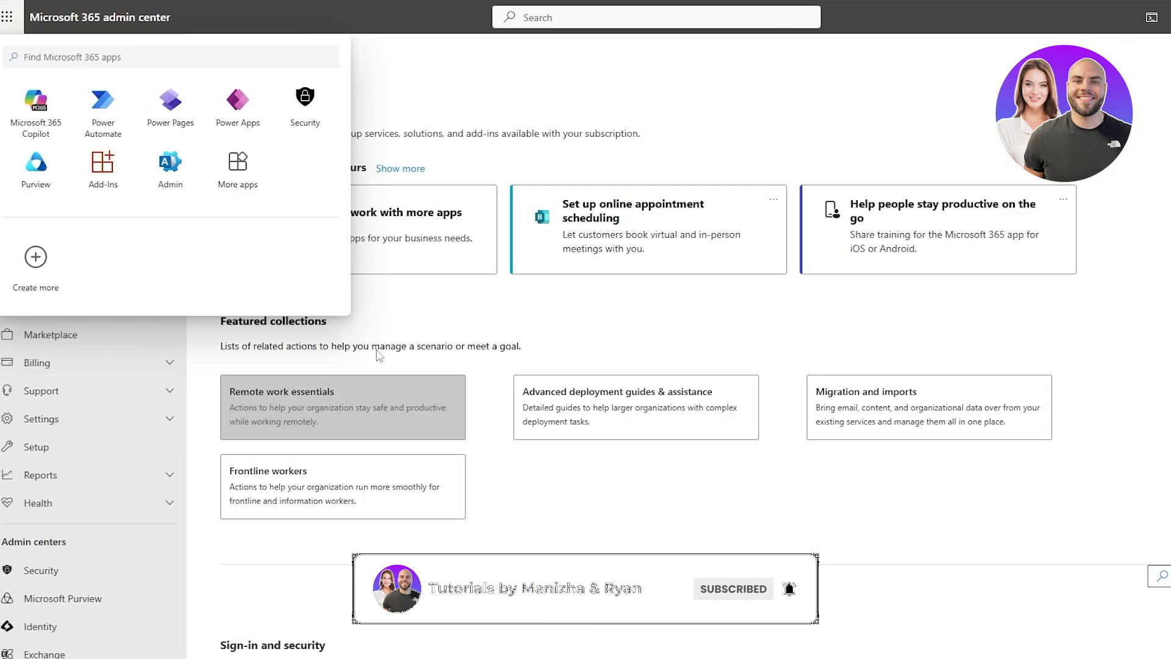
# Step: Close the app launcher in the admin center, expand the Copilot section and open its Overview page
pyautogui.click(610, 308)
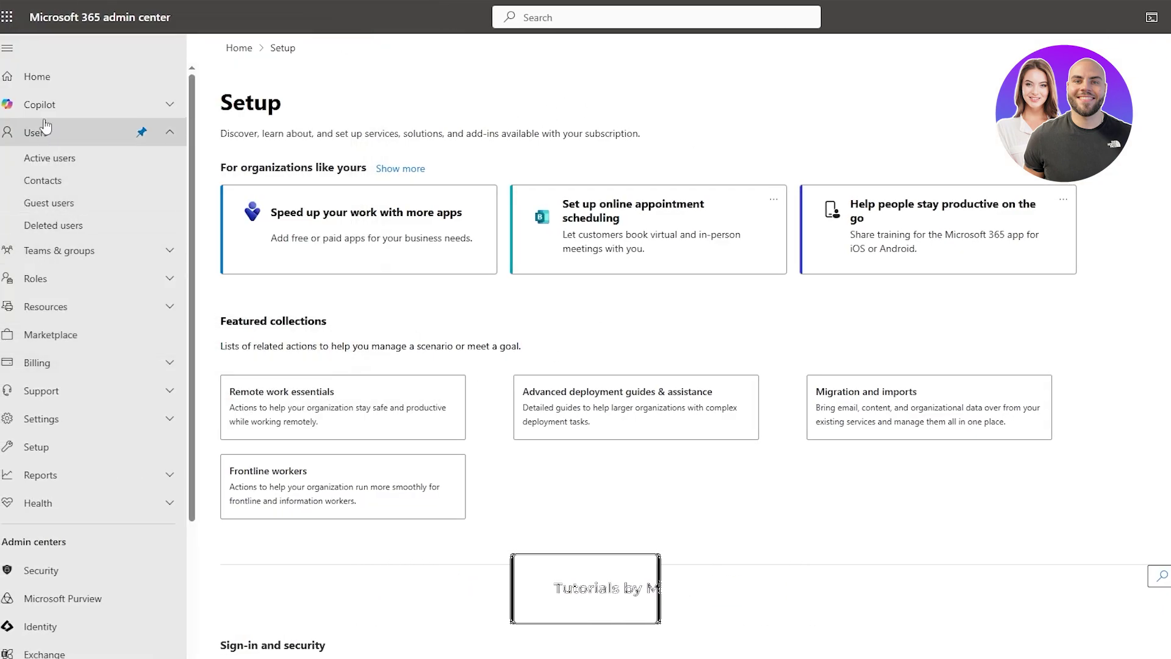
pyautogui.scroll(-3, 76, 586)
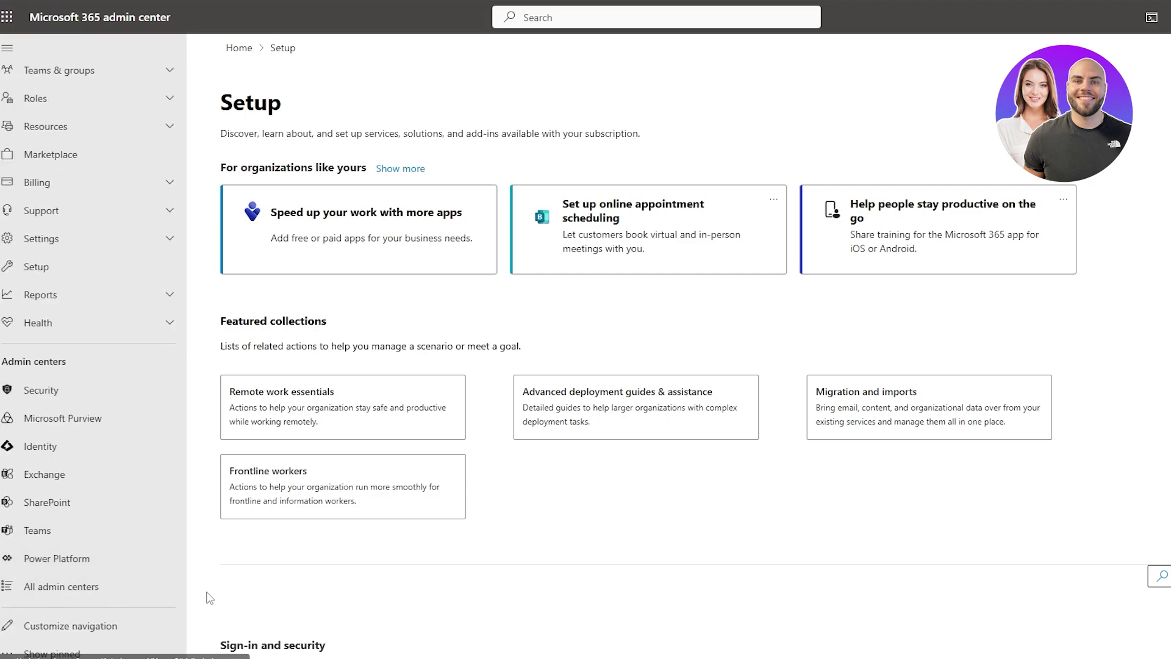
pyautogui.scroll(3, 144, 324)
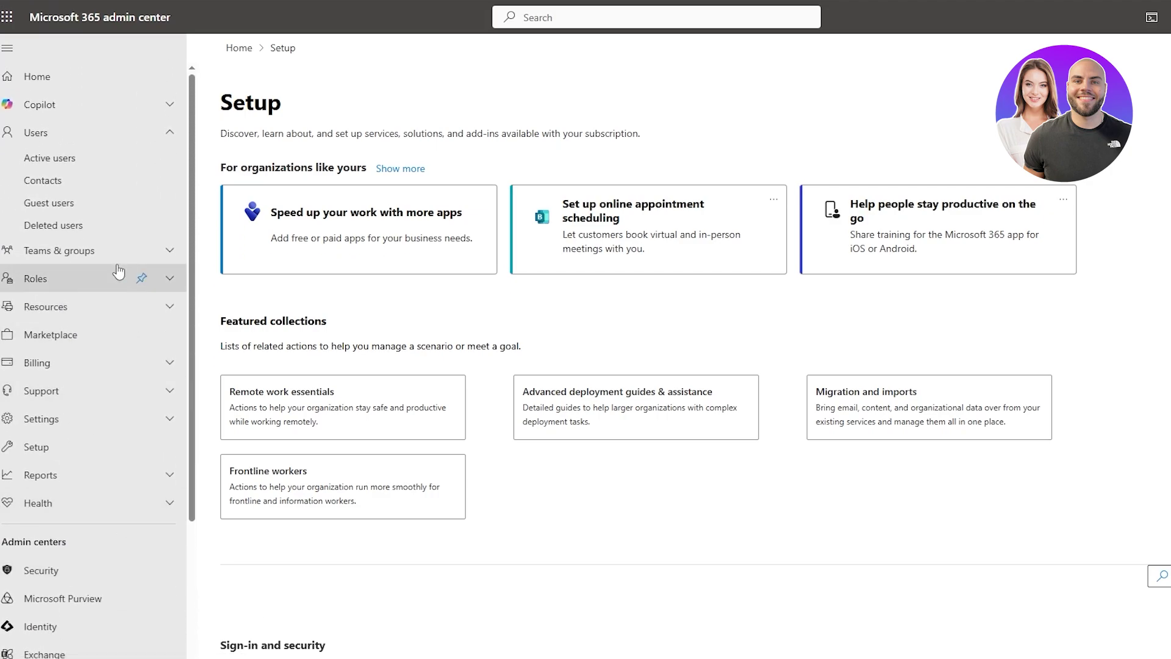
pyautogui.click(85, 112)
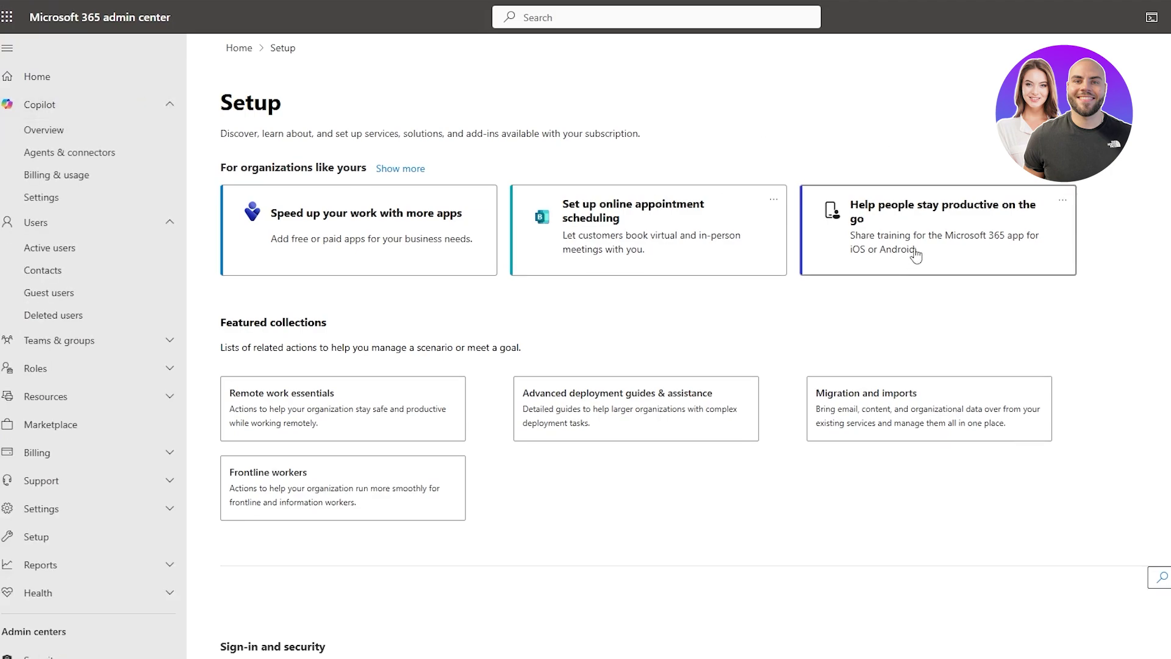
pyautogui.click(455, 254)
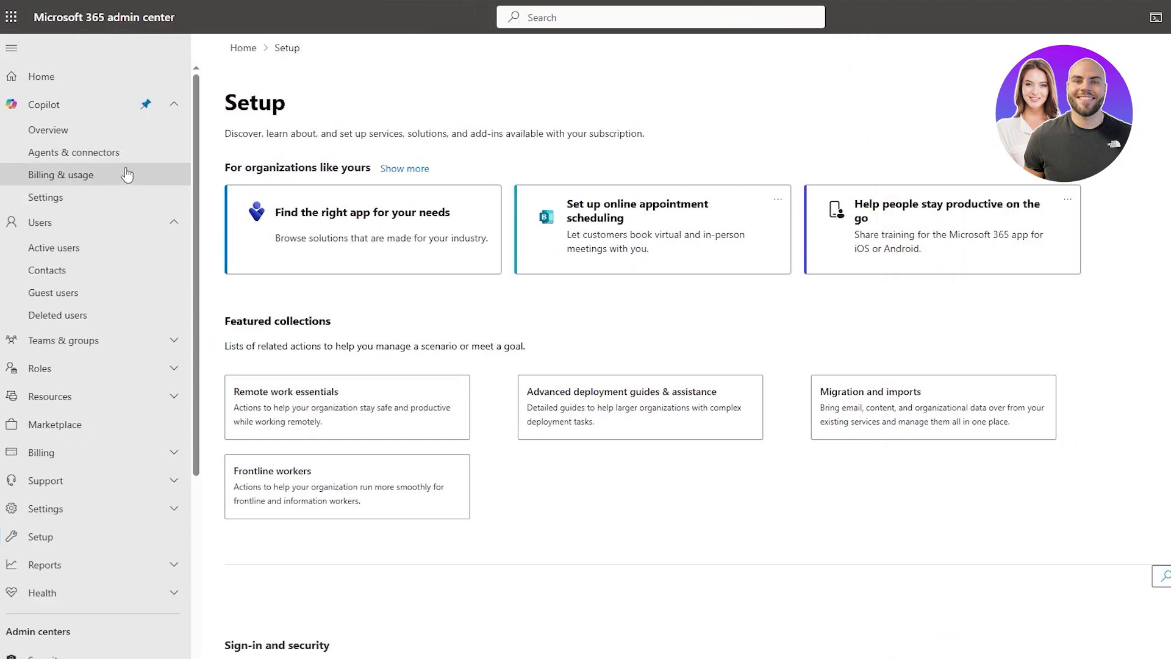
pyautogui.click(59, 135)
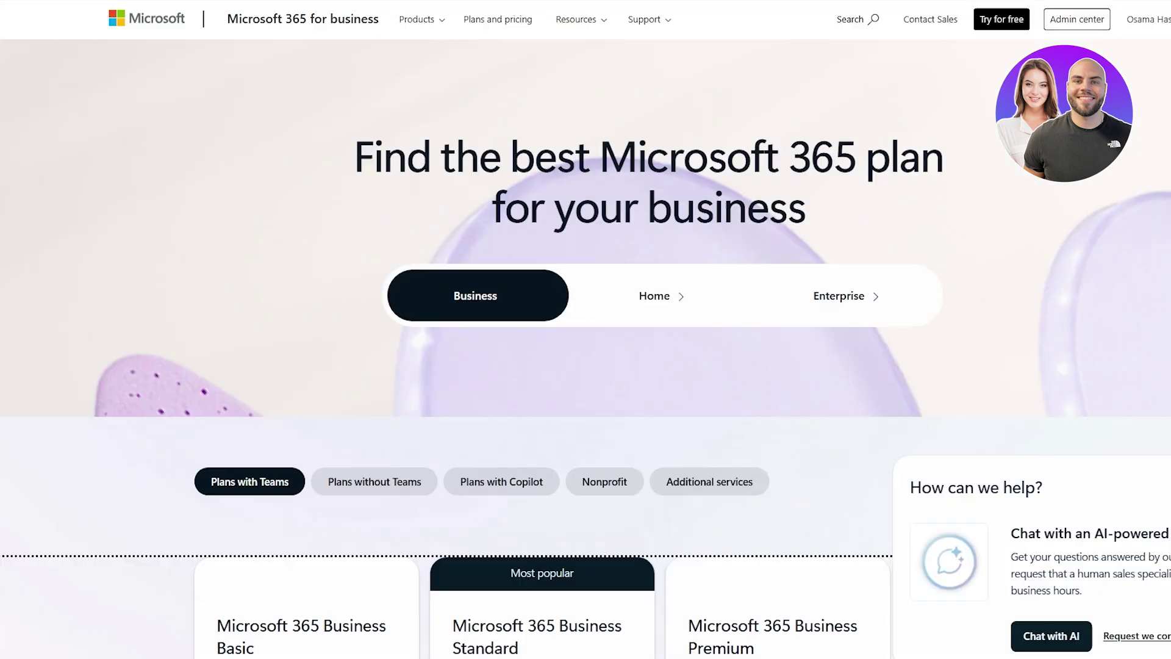
# Step: Compare the included features, Copilot add-on and apps across the Microsoft 365 business plans with Teams
pyautogui.scroll(-10, 509, 373)
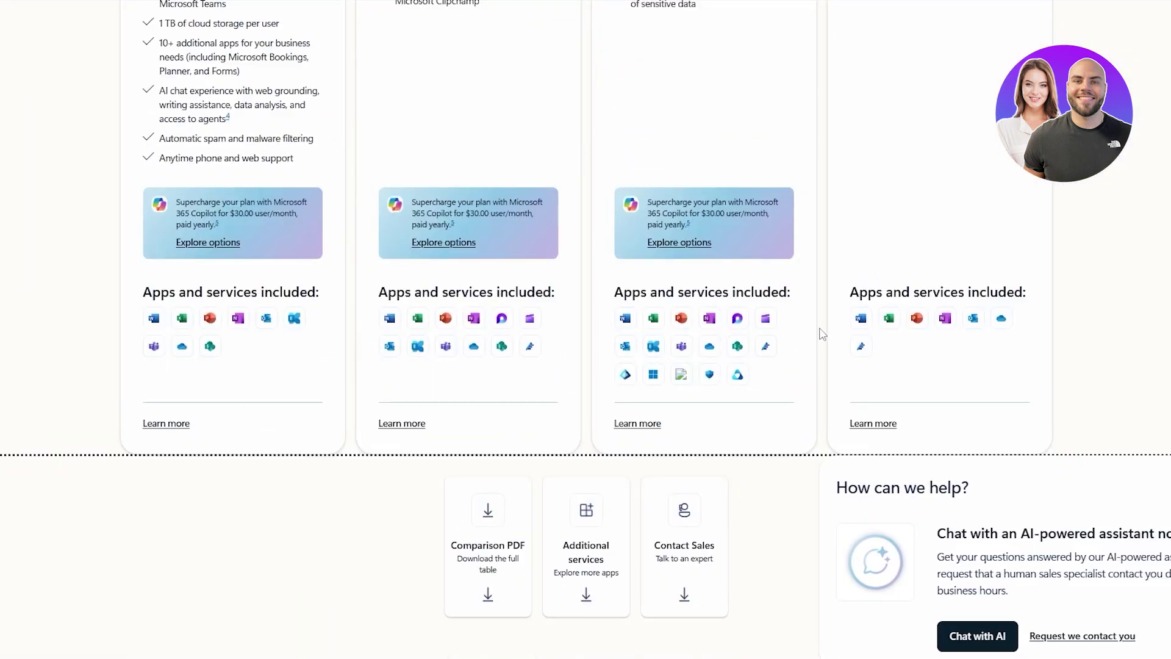
pyautogui.scroll(10, 821, 333)
pyautogui.scroll(-5, 241, 243)
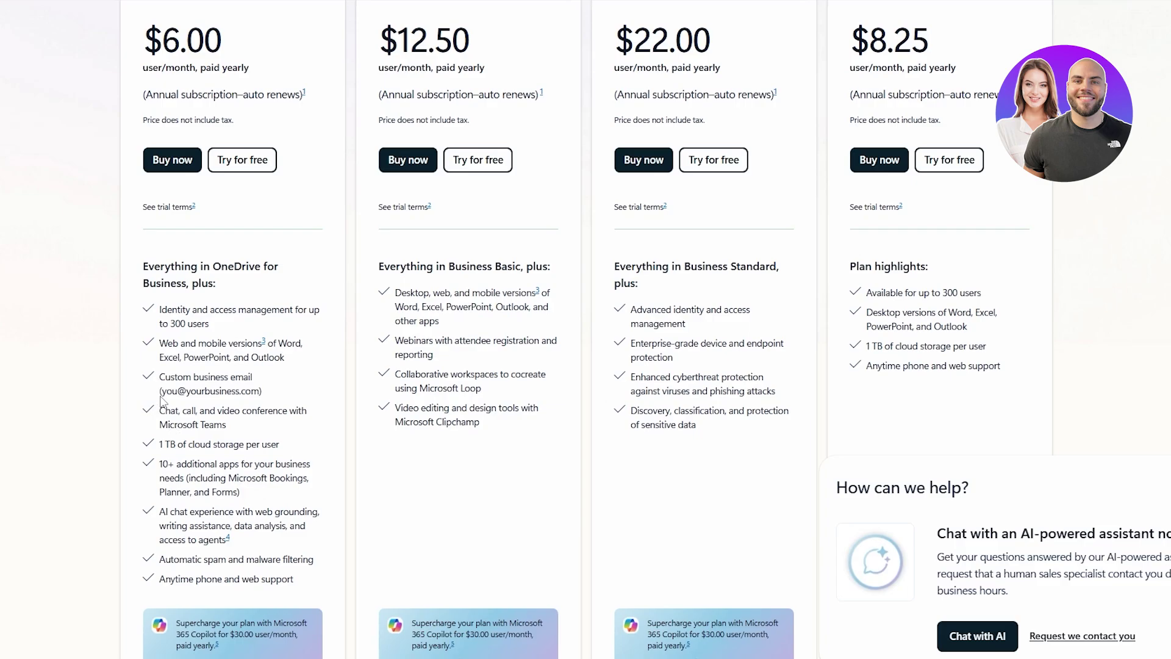
pyautogui.scroll(-6, 162, 400)
pyautogui.scroll(2, 220, 429)
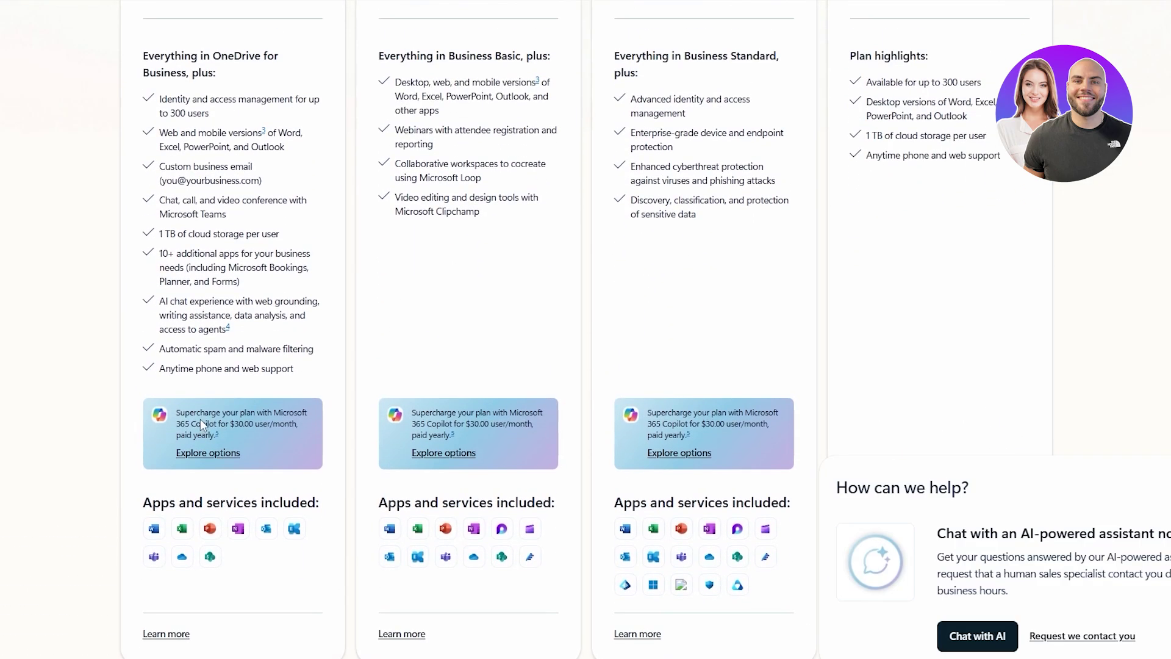
pyautogui.scroll(8, 284, 422)
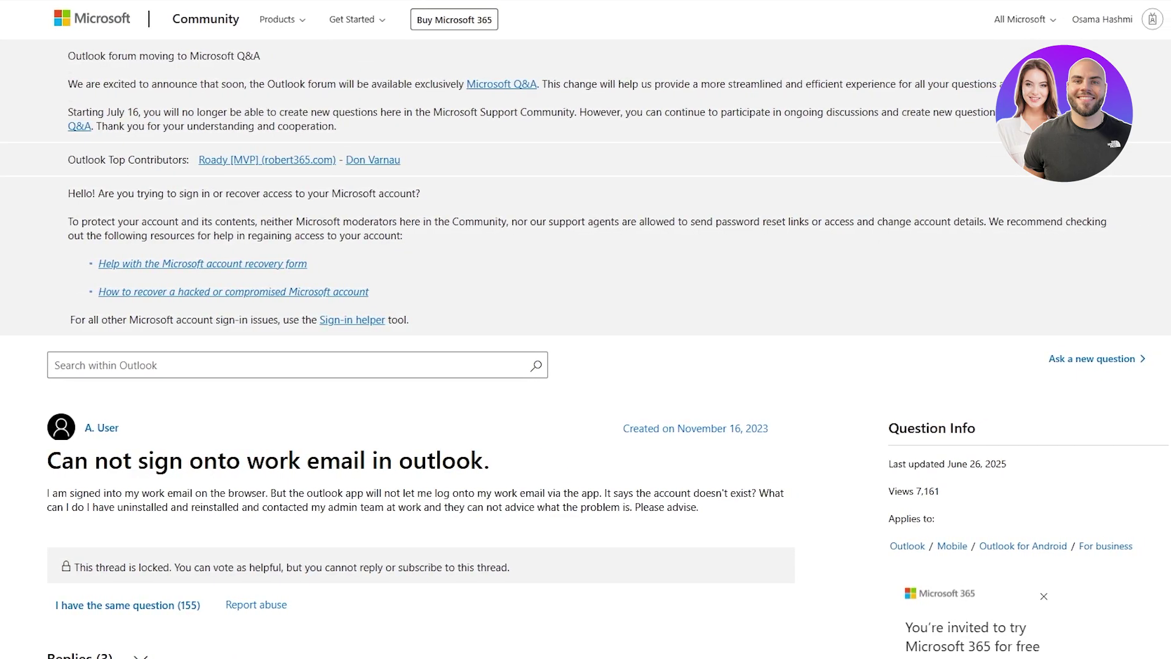
pyautogui.scroll(-15, 256, 421)
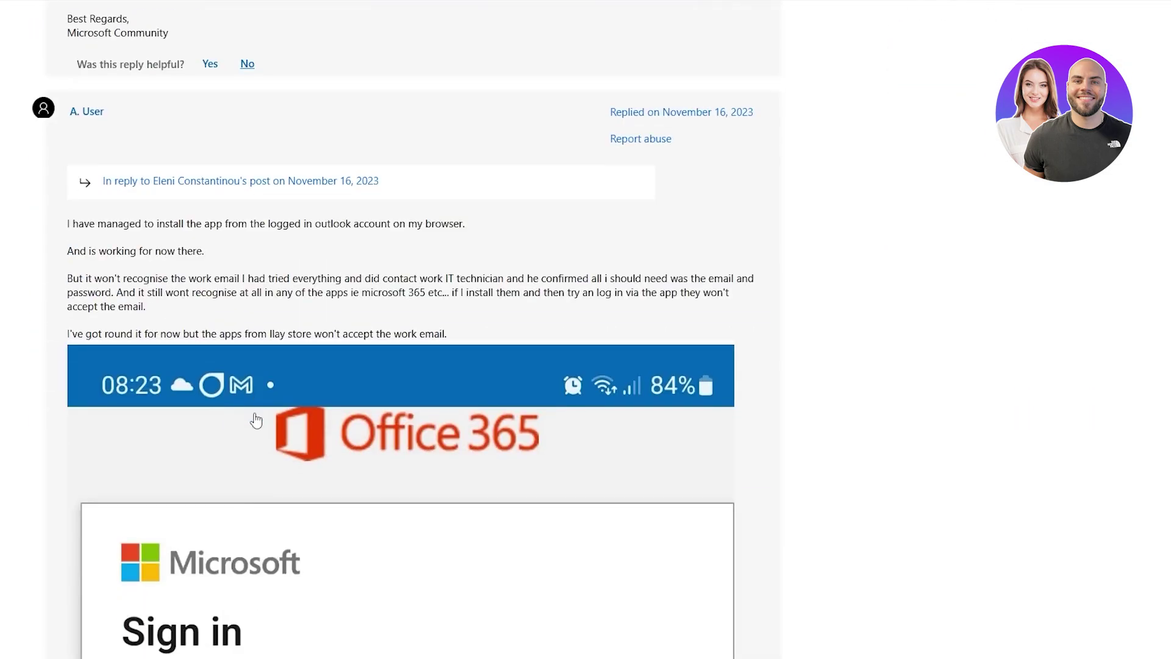
pyautogui.scroll(-10, 257, 420)
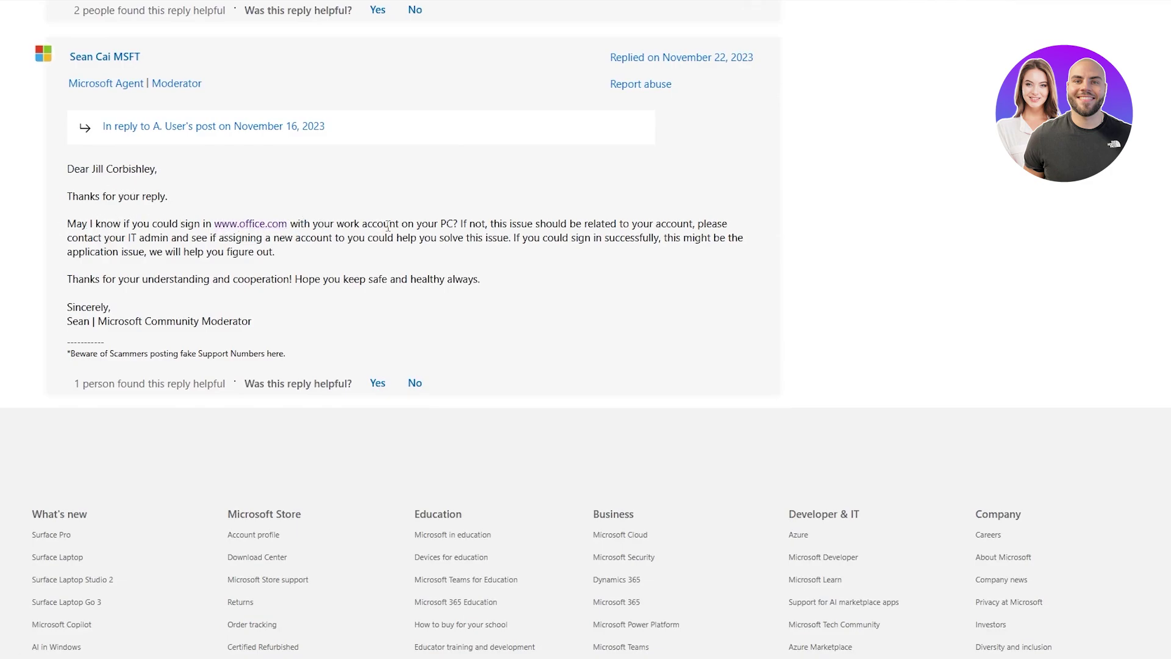
pyautogui.moveTo(461, 223); pyautogui.dragTo(743, 228)
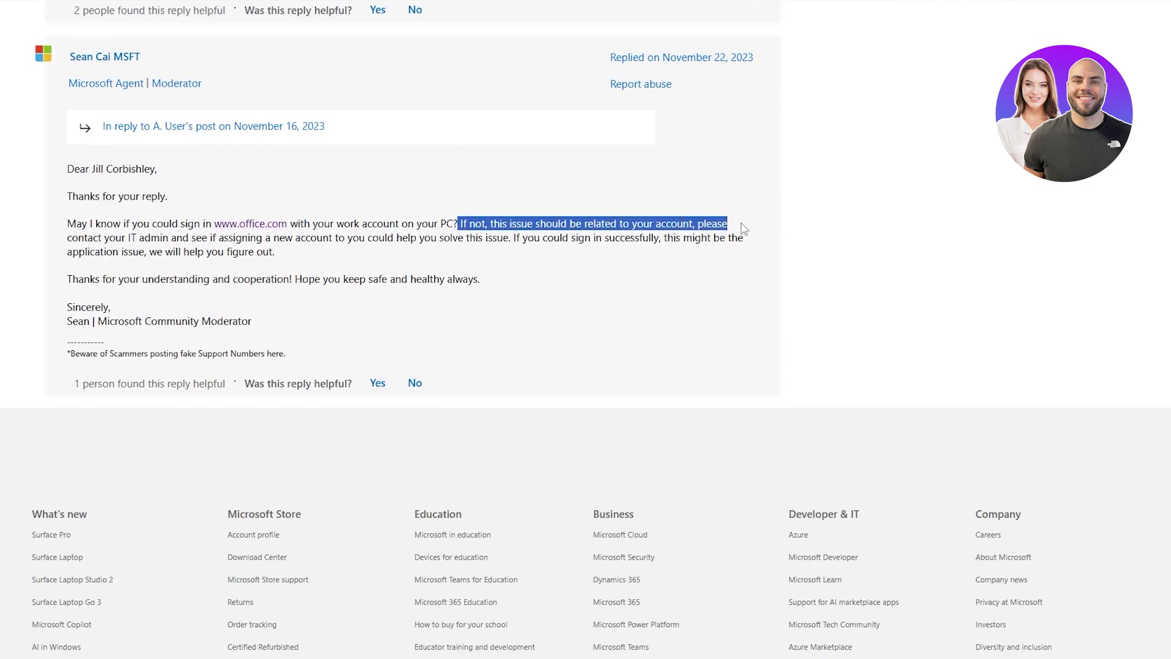
pyautogui.click(277, 225)
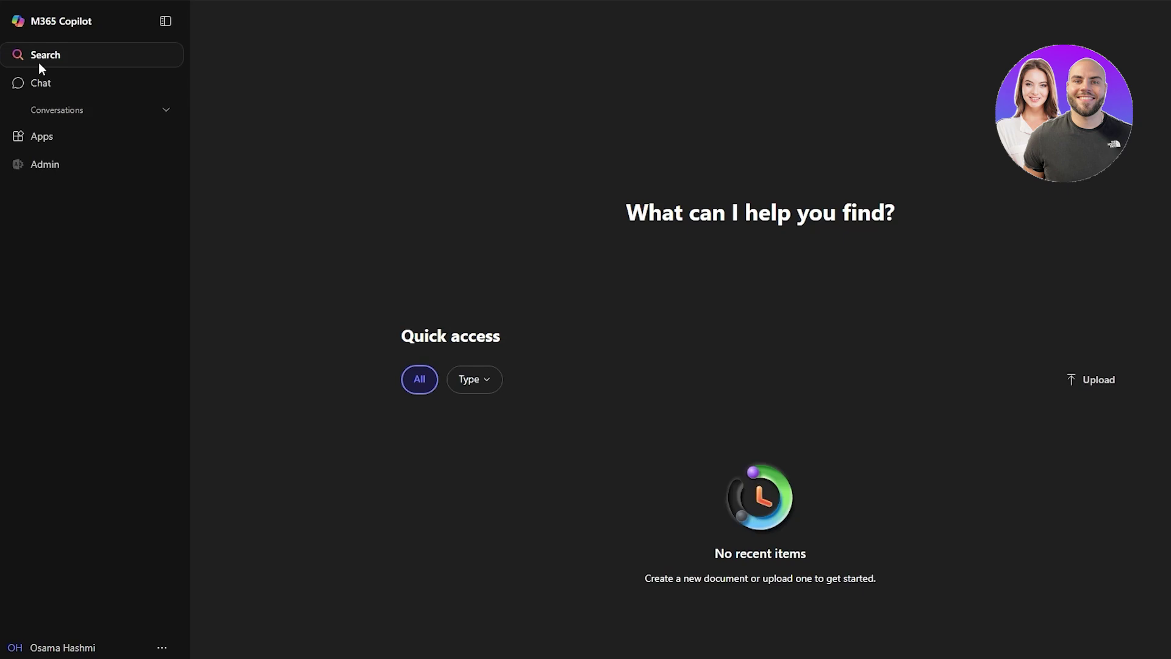
pyautogui.click(43, 27)
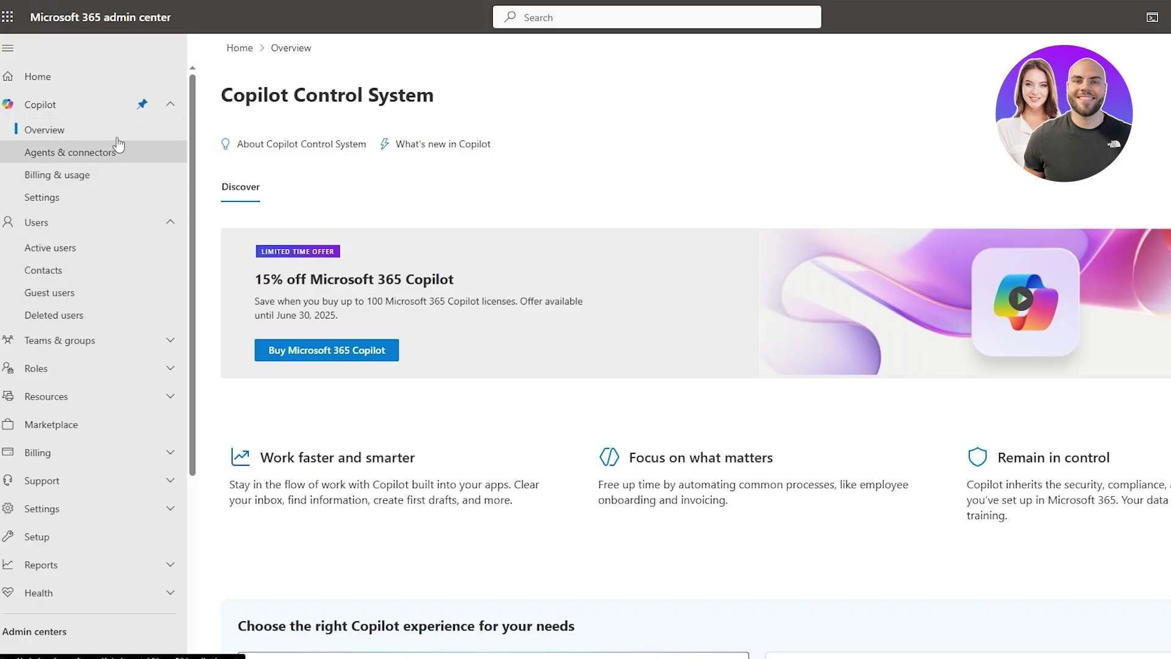
# Step: Expand the Billing section in the admin center and open the organization's Your products page
pyautogui.scroll(-5, 122, 445)
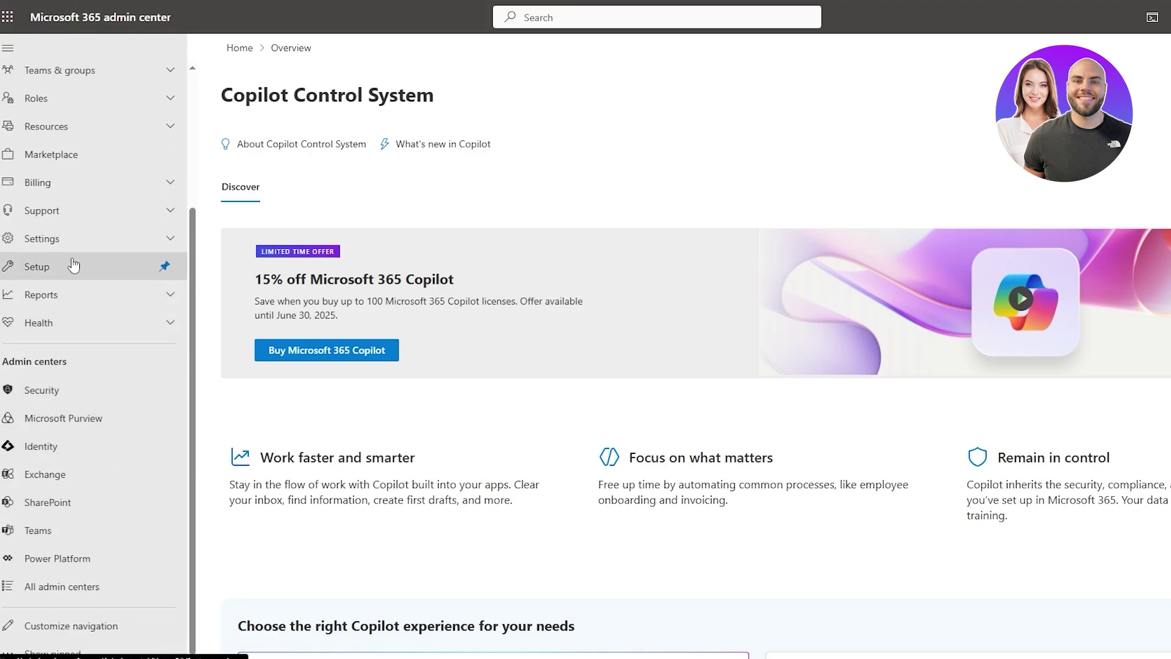
pyautogui.scroll(2, 74, 262)
pyautogui.click(75, 256)
pyautogui.scroll(3, 70, 366)
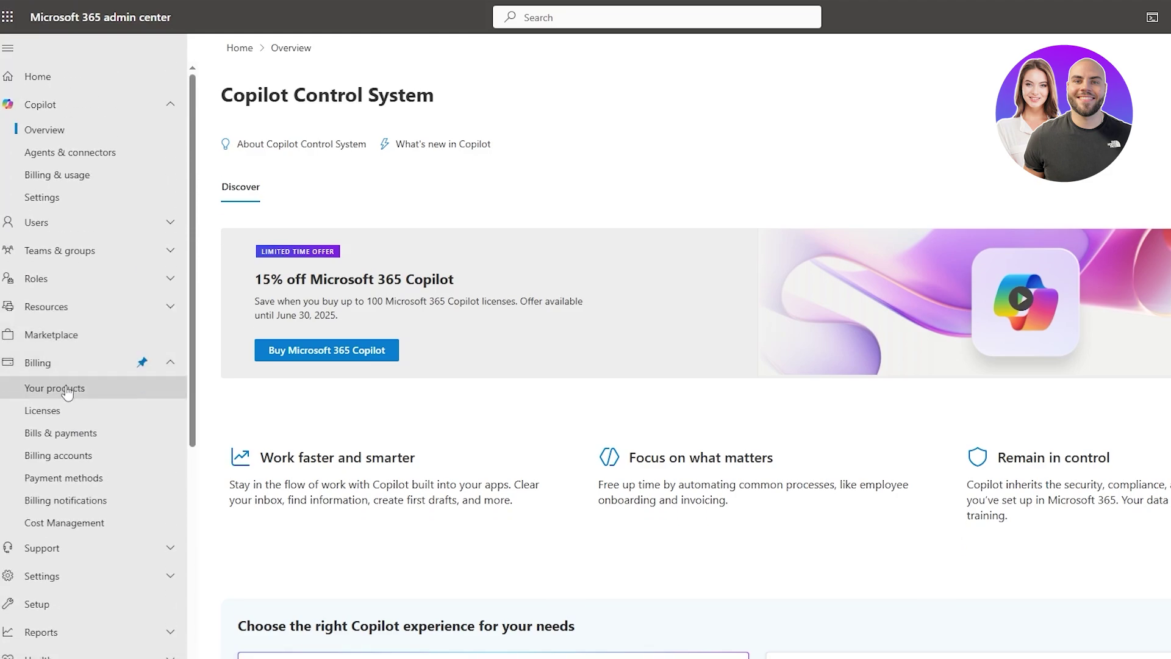
pyautogui.click(67, 391)
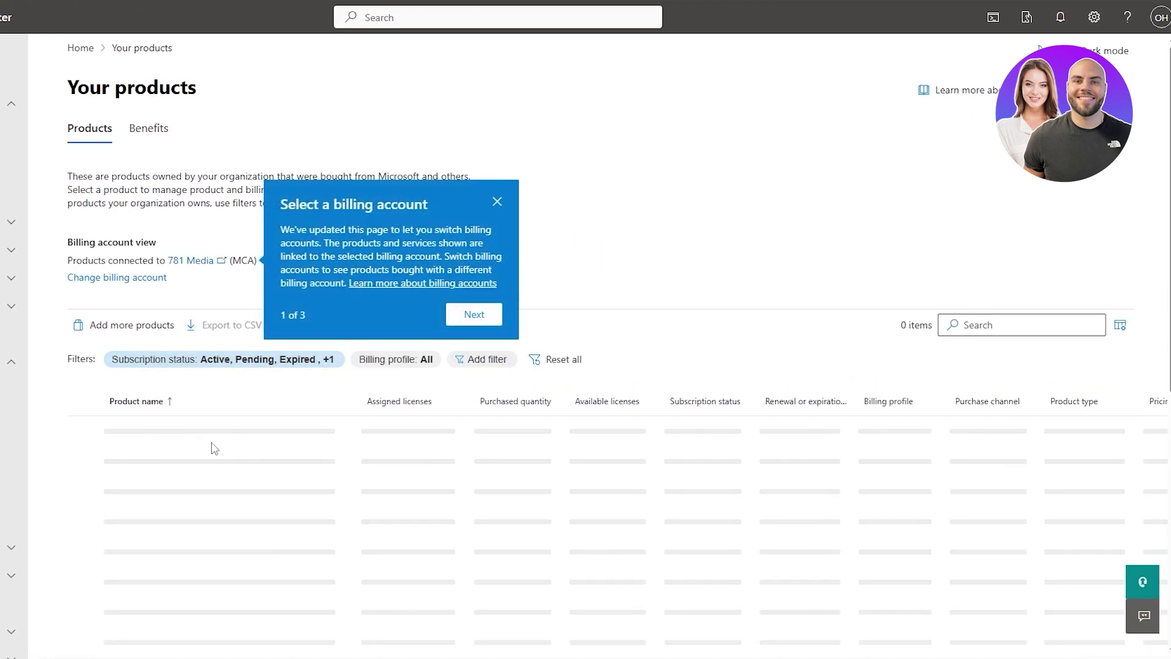
# Step: Dismiss the guided tour of the products page and assign a Microsoft 365 Business Basic license to the organization's user
pyautogui.click(497, 318)
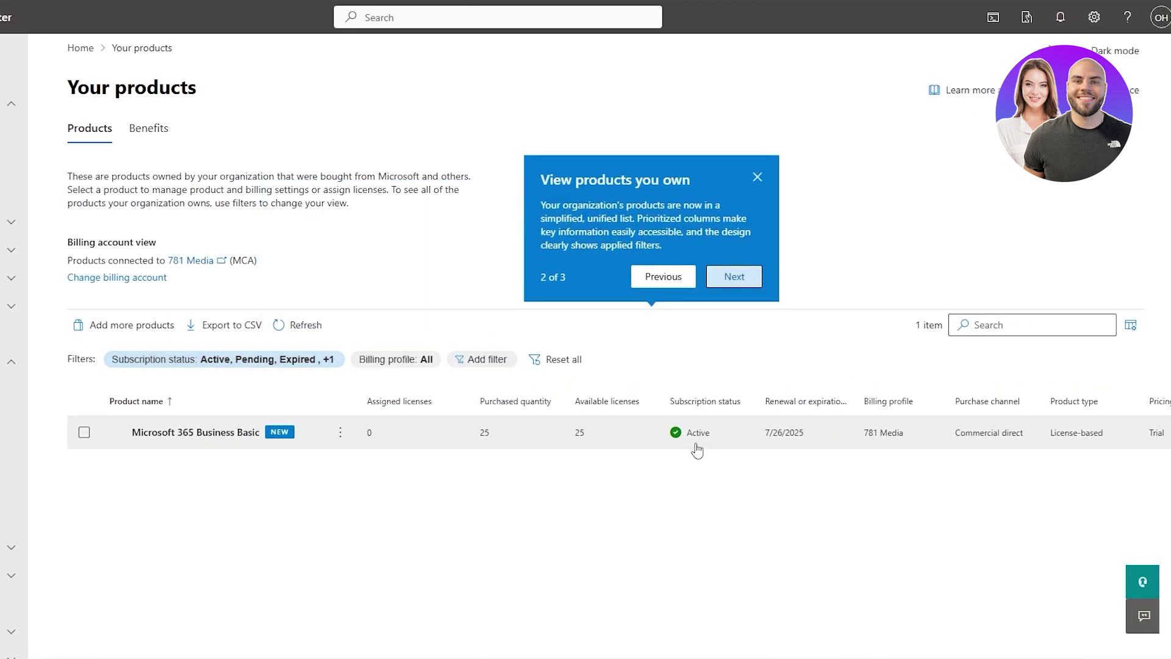
pyautogui.click(757, 177)
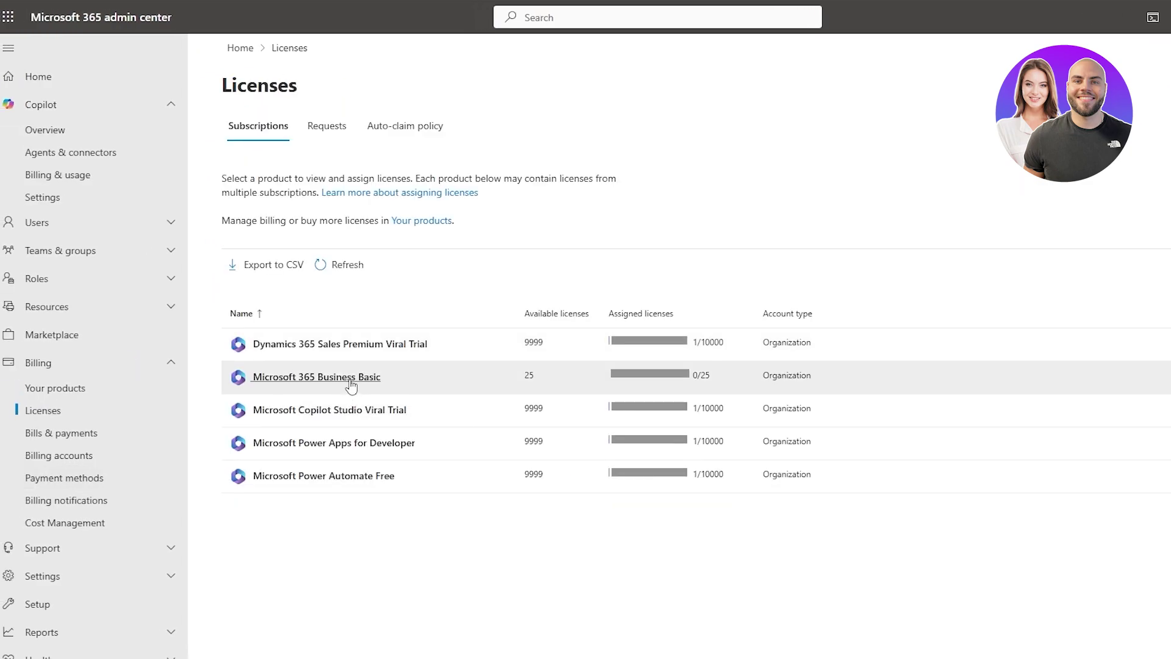
pyautogui.click(350, 378)
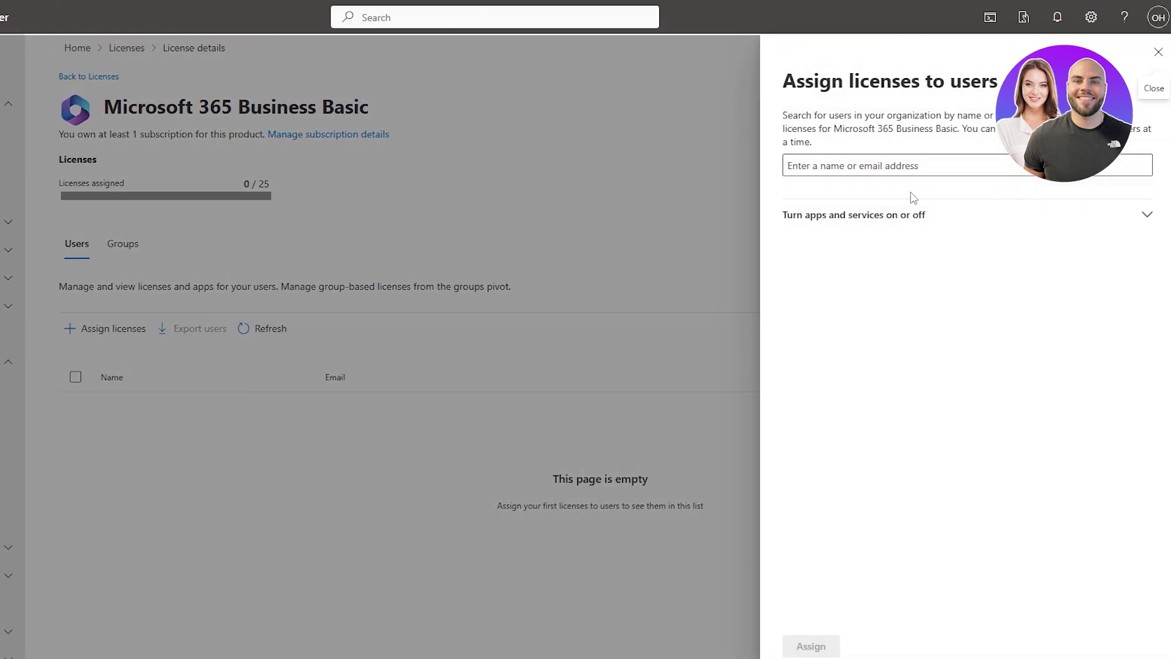
pyautogui.click(901, 166)
pyautogui.click(819, 647)
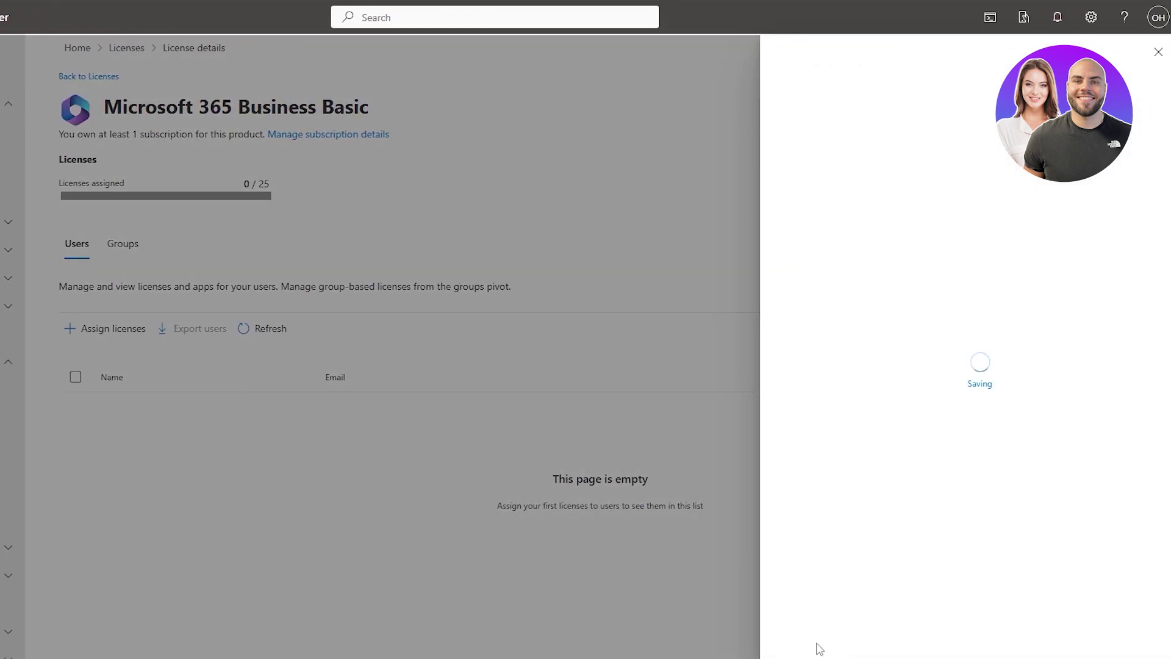
# Step: Open the licensed user's details and review which apps and services are included in Microsoft 365 Business Basic
pyautogui.click(388, 398)
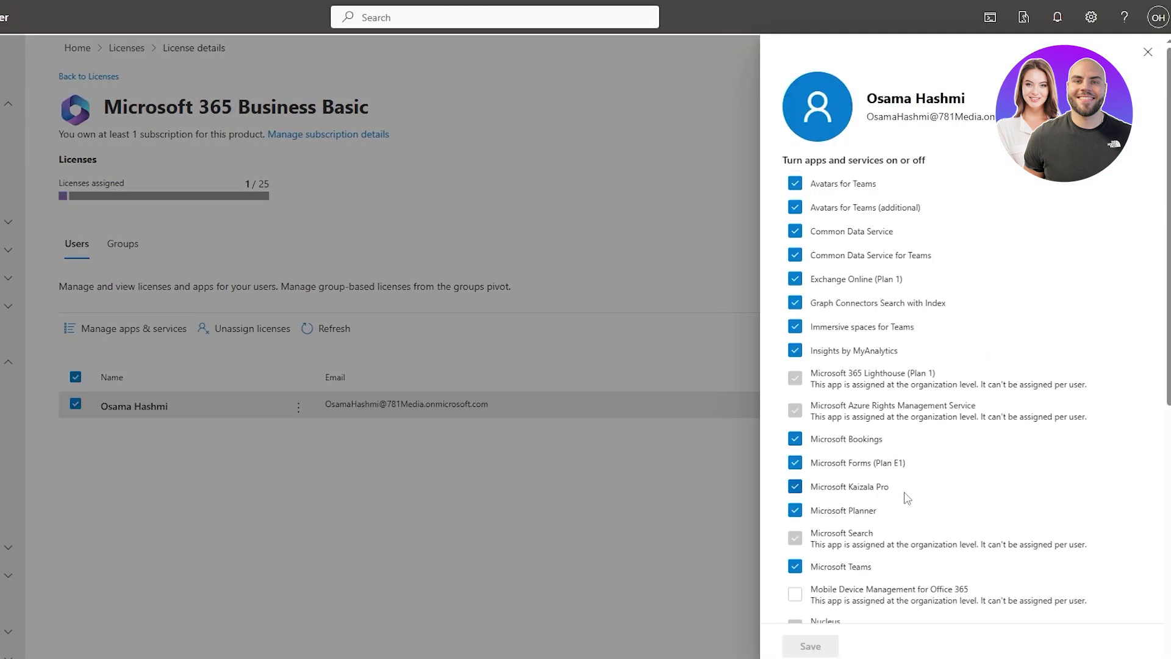
pyautogui.scroll(-3, 860, 280)
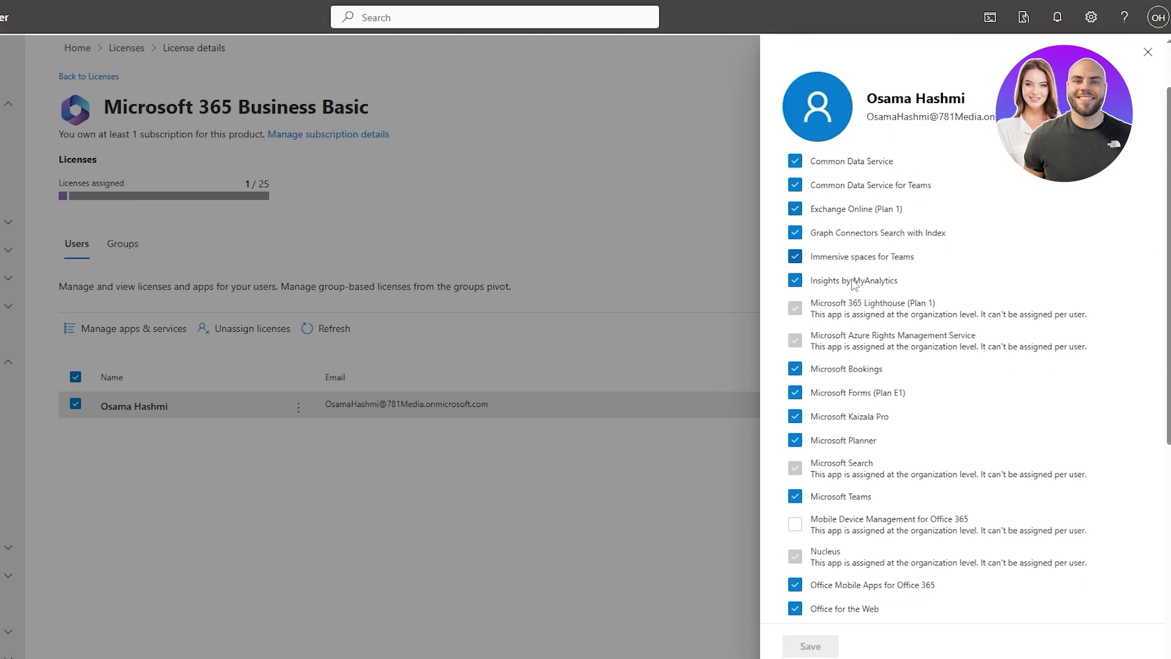
pyautogui.scroll(-2, 860, 413)
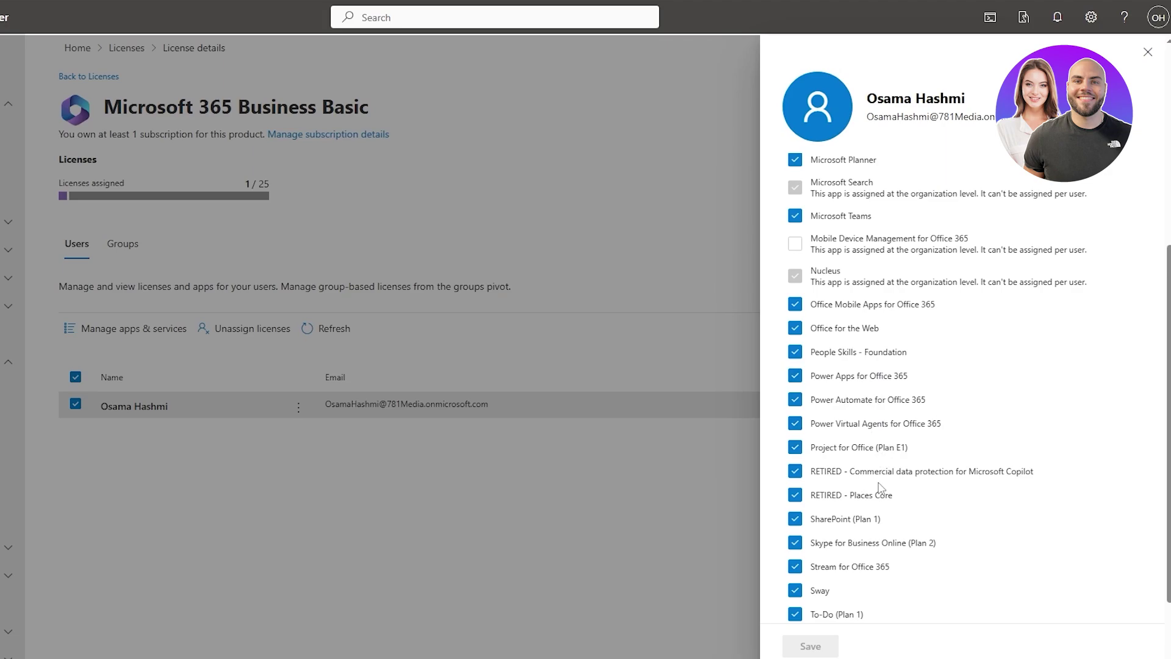
pyautogui.scroll(-2, 878, 487)
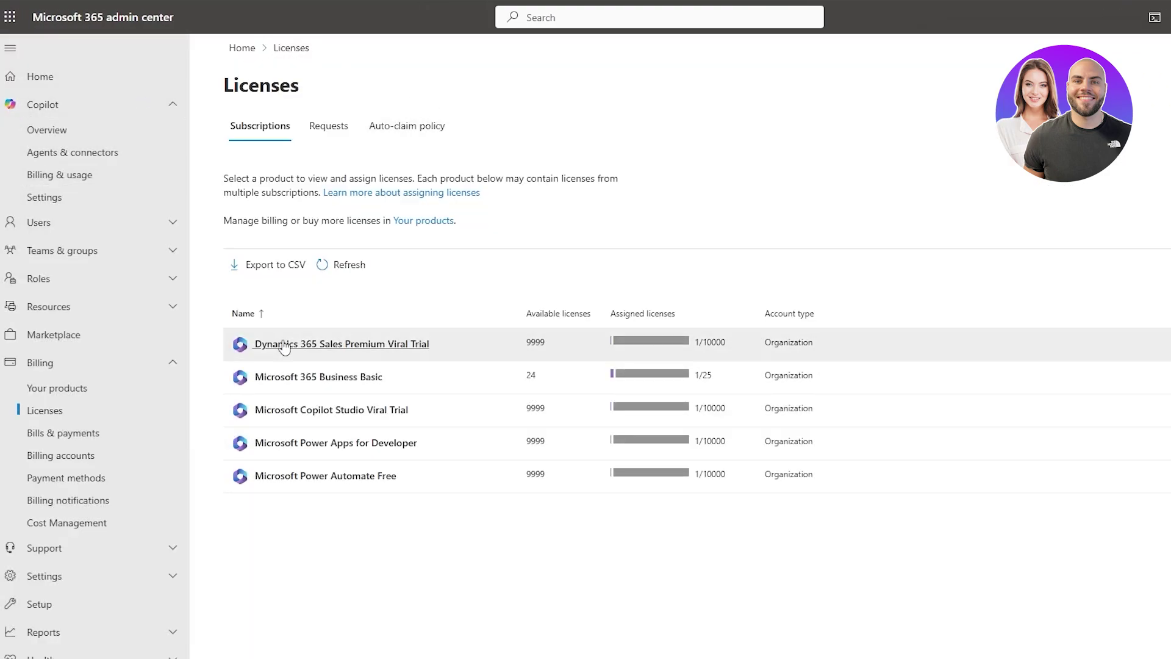
# Step: Open the Marketplace in the admin center and browse its product categories and new products
pyautogui.click(92, 342)
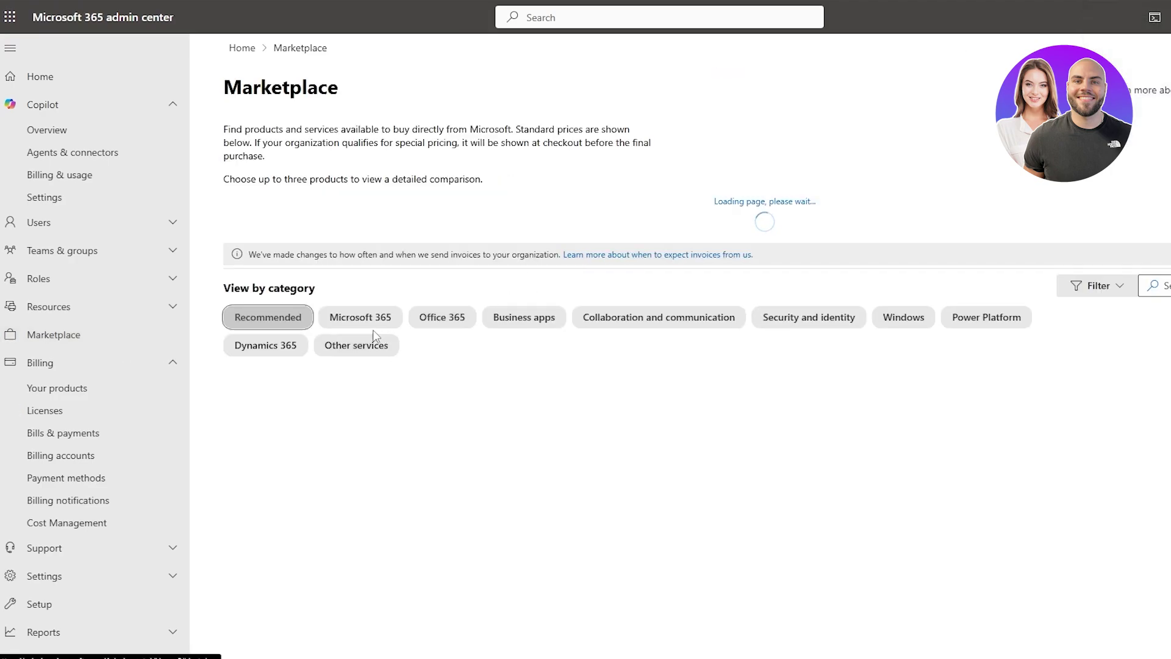
pyautogui.scroll(-5, 375, 336)
pyautogui.scroll(5, 258, 560)
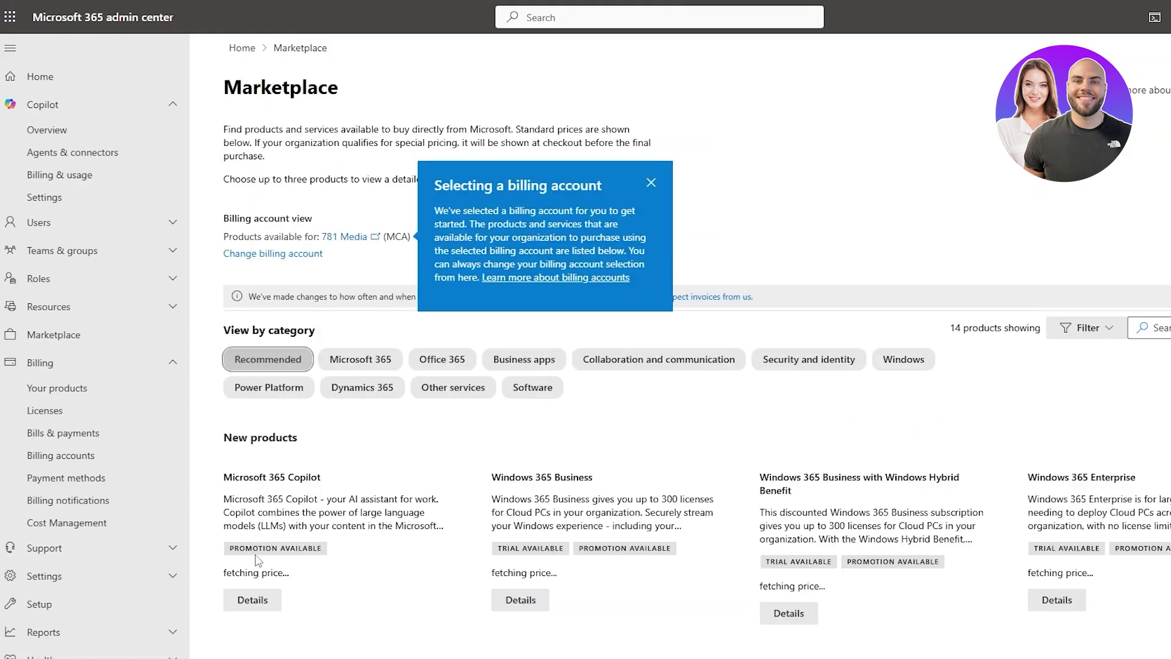
pyautogui.scroll(-2, 258, 560)
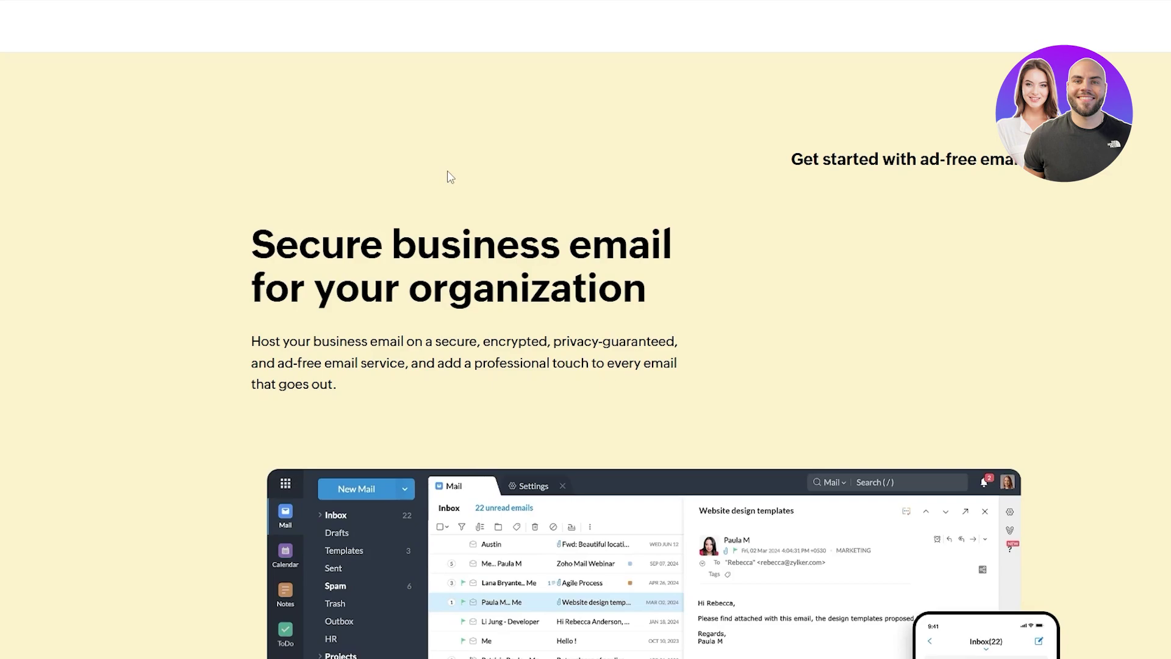
# Step: Switch to Zoho Mail, accept the terms for a Business Email sign-up and choose to add an existing domain
pyautogui.moveTo(731, 197); pyautogui.dragTo(805, 204)
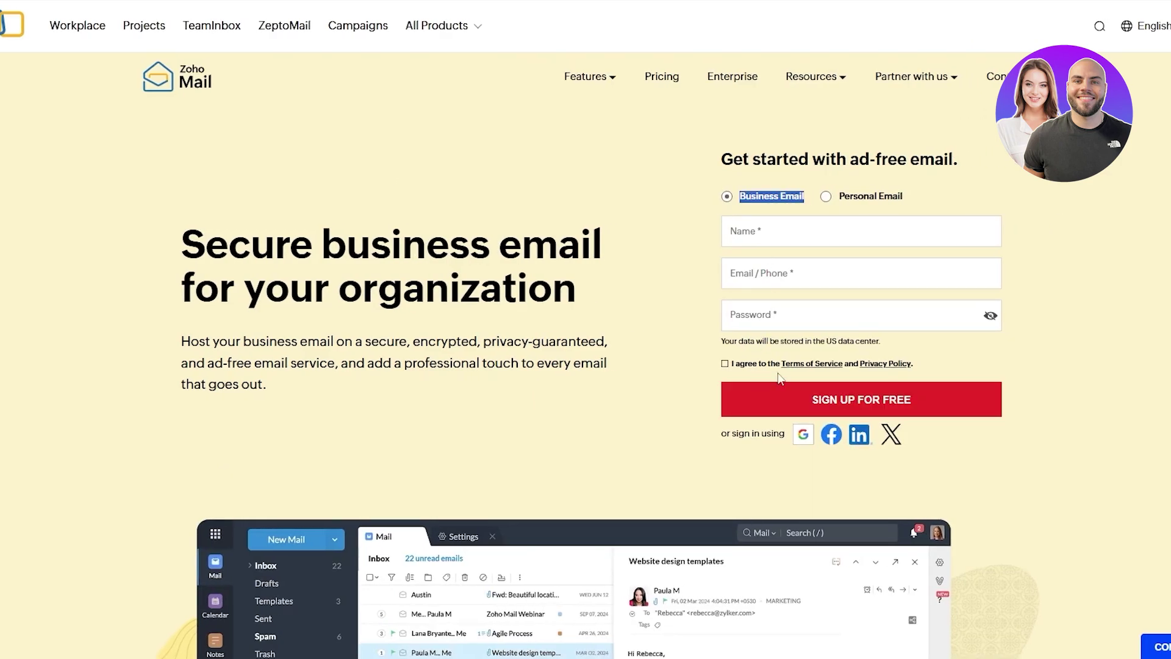
pyautogui.click(736, 361)
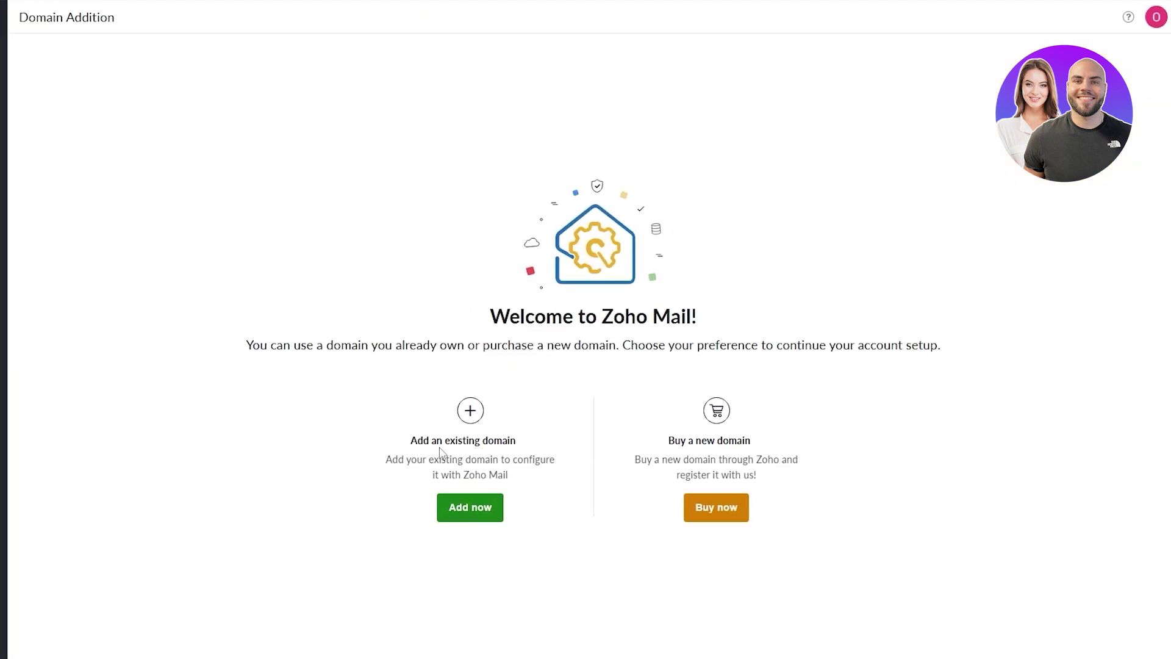
pyautogui.moveTo(450, 440); pyautogui.dragTo(501, 443)
pyautogui.click(478, 519)
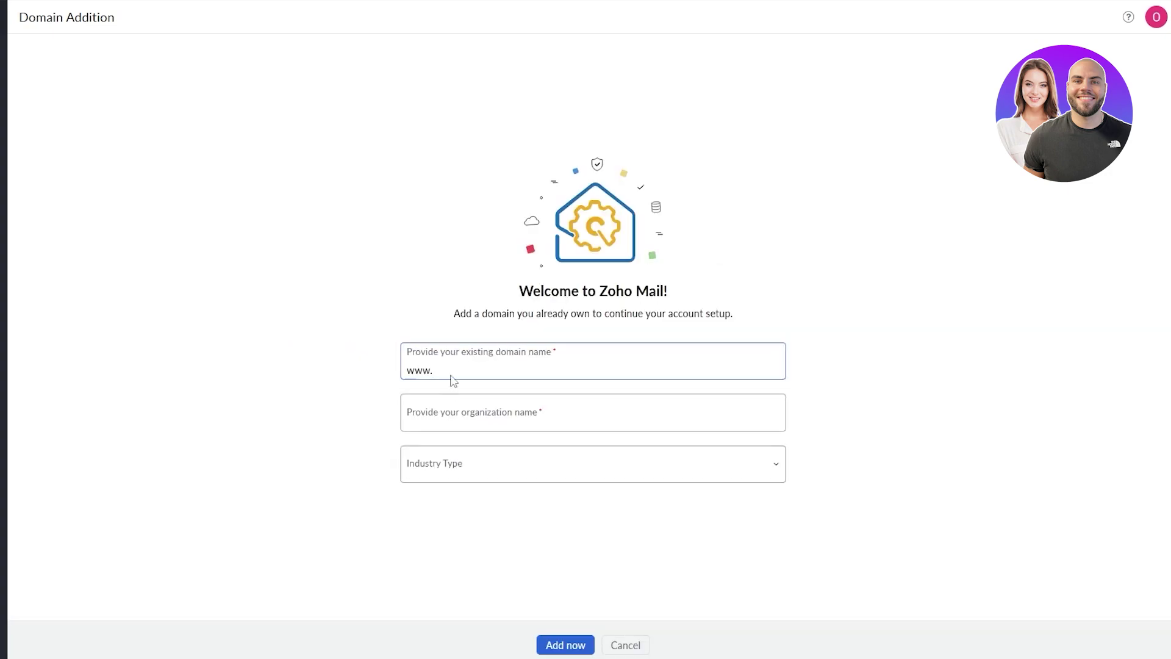
pyautogui.click(469, 360)
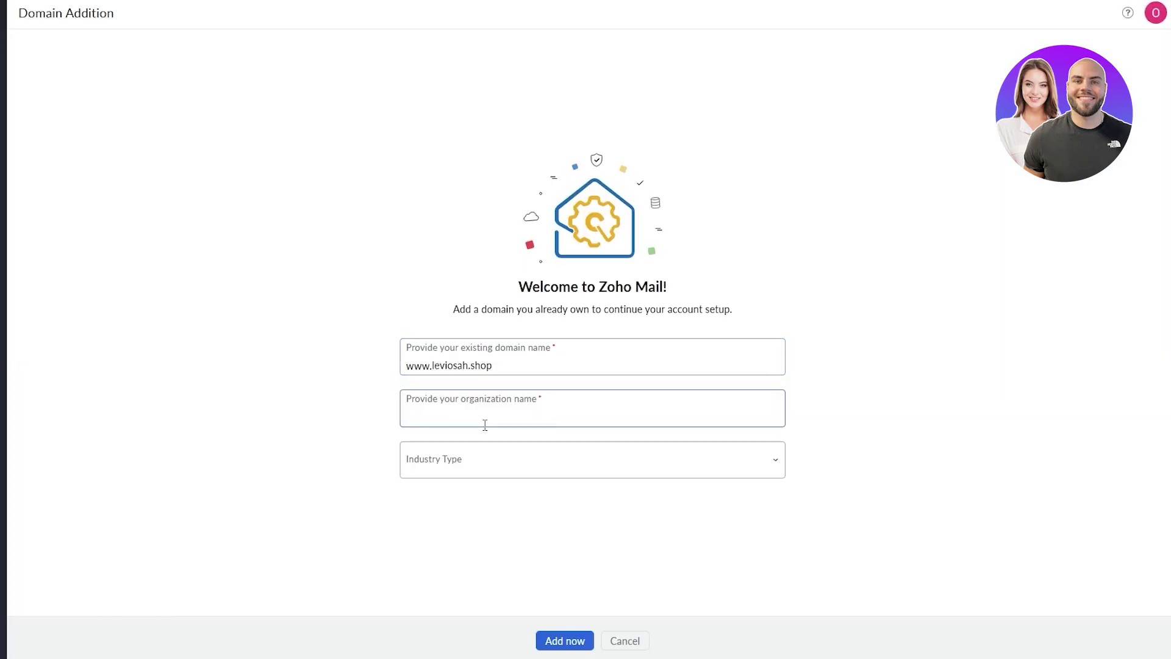
pyautogui.write('leviosah.shop')
pyautogui.moveTo(481, 415); pyautogui.dragTo(446, 421)
pyautogui.press('BackSpace')
pyautogui.click(448, 459)
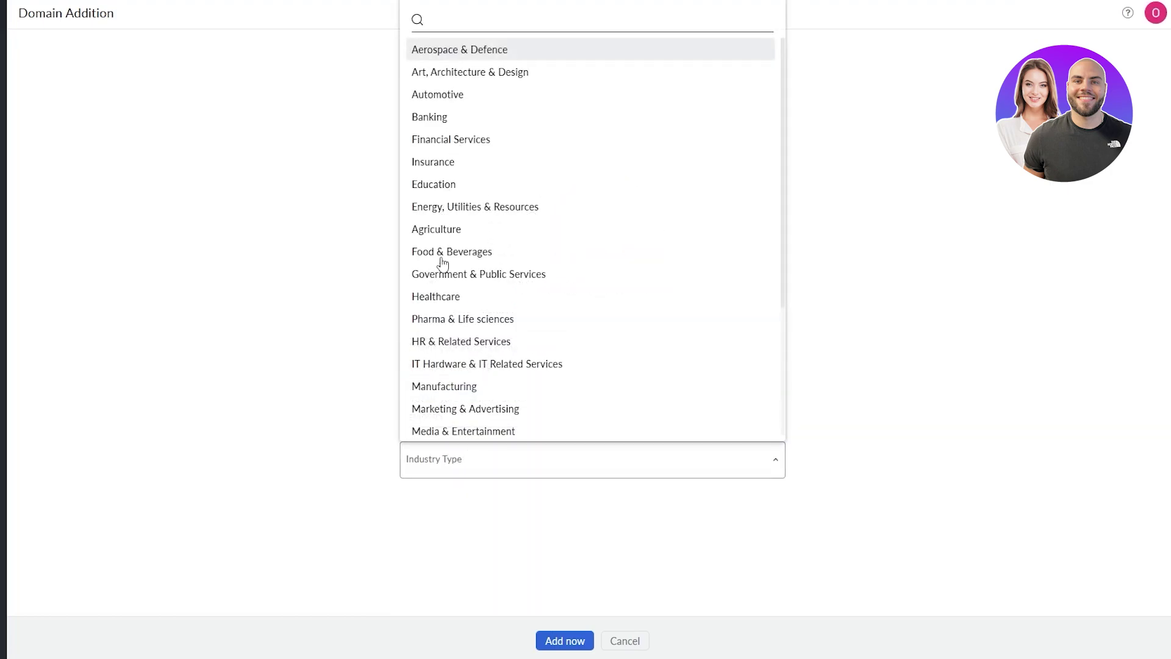
pyautogui.click(464, 363)
pyautogui.click(565, 641)
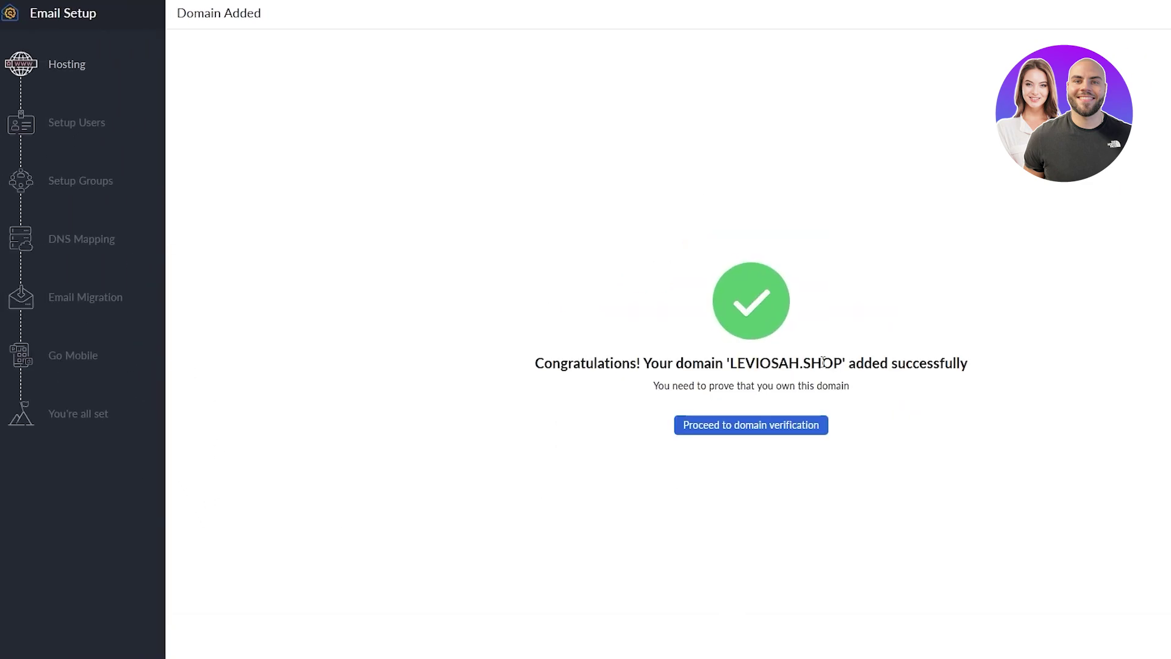
# Step: Proceed to domain verification for leviosah.shop, check the available verification methods and read the TXT record instructions
pyautogui.click(745, 426)
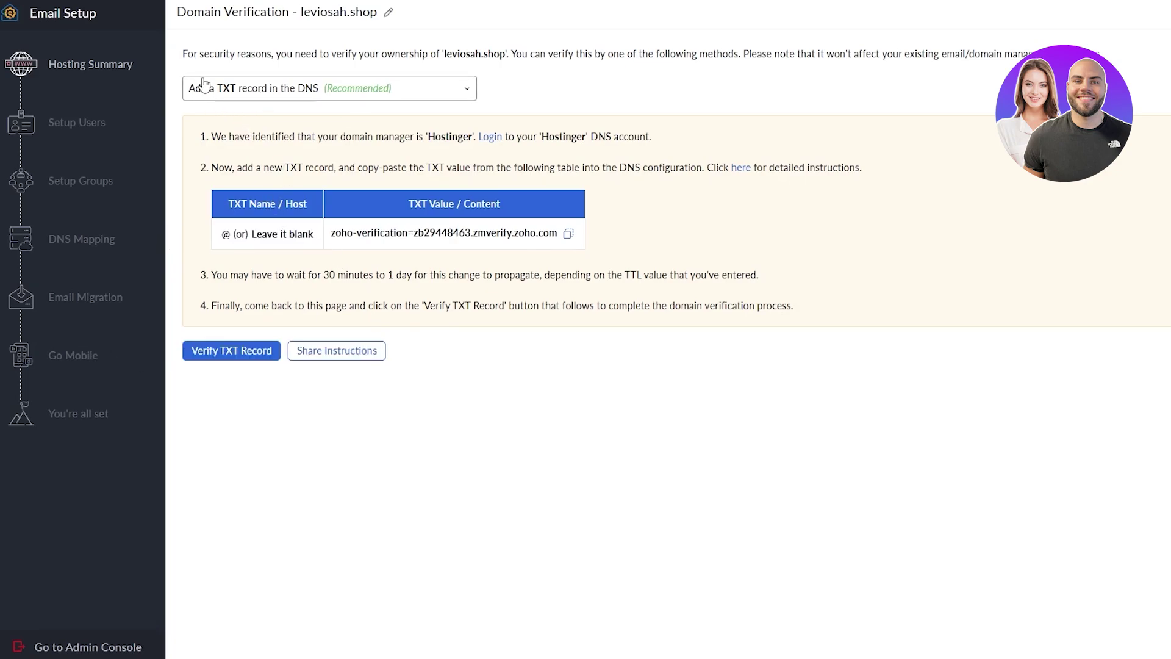
pyautogui.click(238, 94)
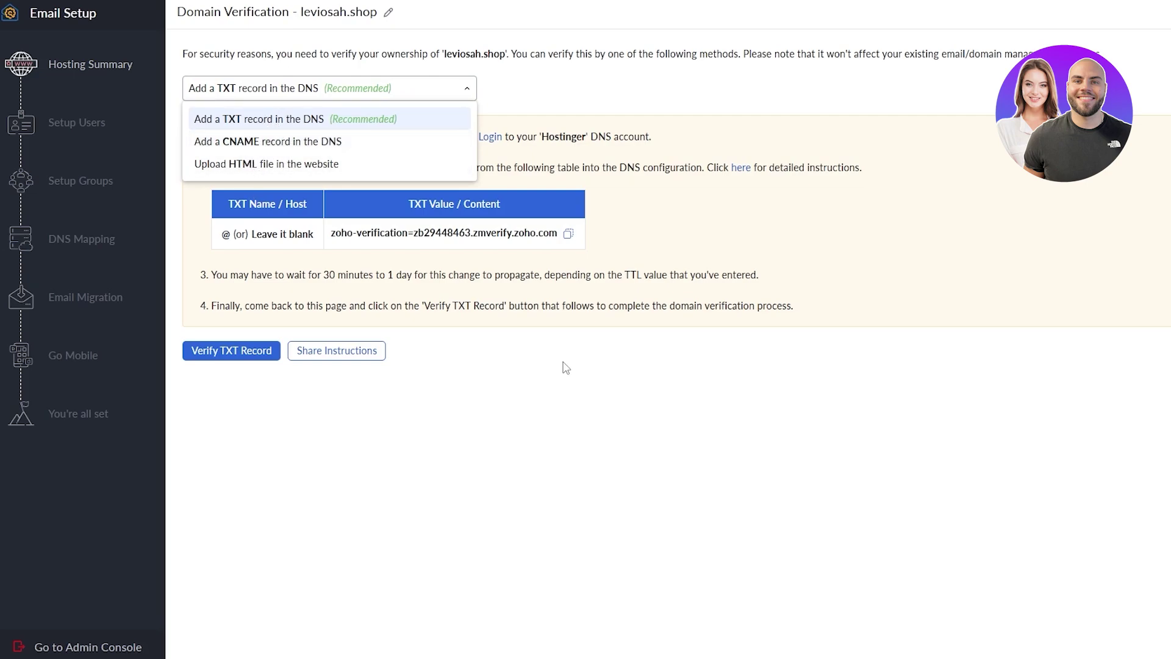
pyautogui.click(443, 312)
pyautogui.moveTo(230, 138); pyautogui.dragTo(452, 138)
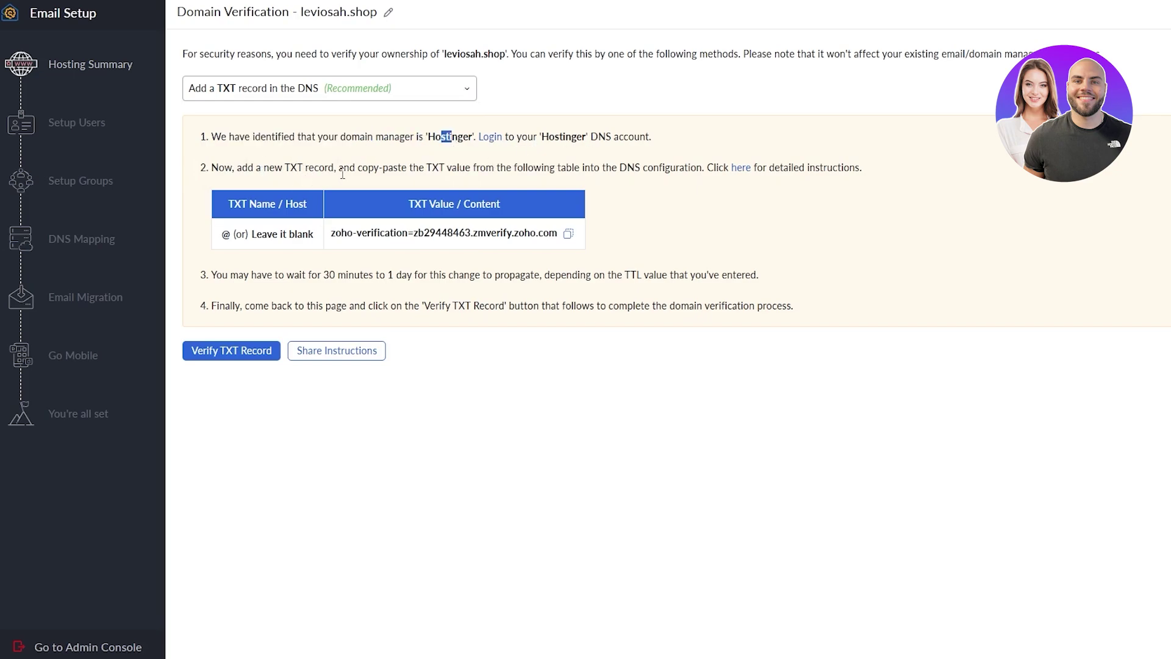
pyautogui.moveTo(339, 169); pyautogui.dragTo(458, 171)
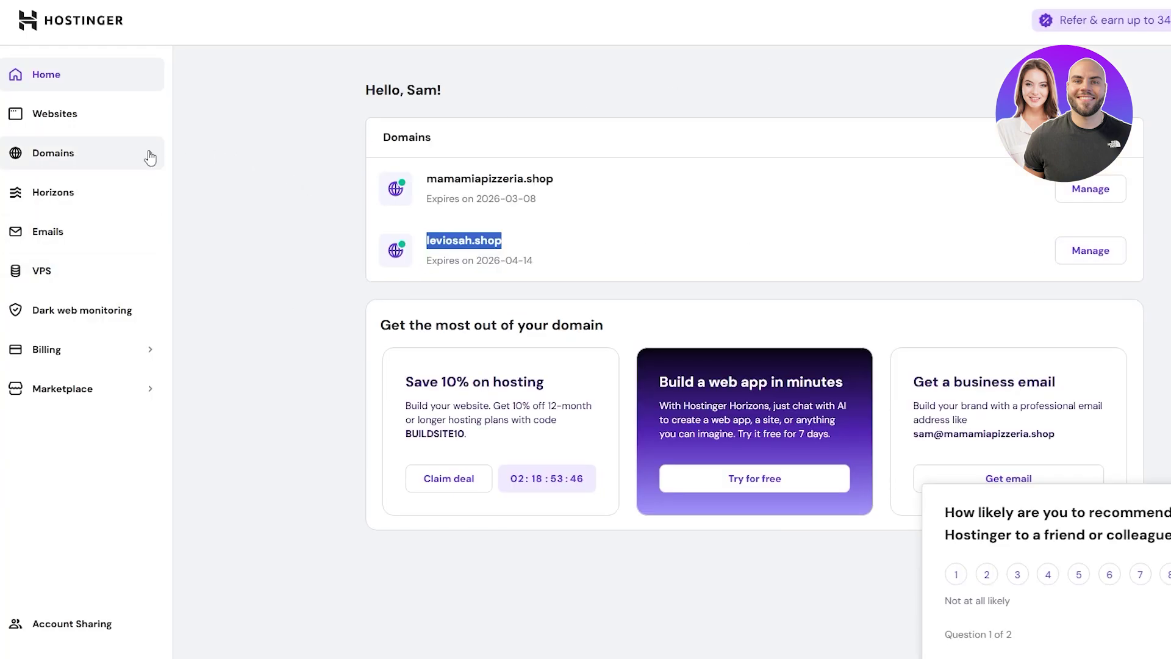
# Step: Switch to Hostinger, open the DNS / Nameservers settings of leviosah.shop and set the new record's type to TXT
pyautogui.click(147, 155)
pyautogui.hotkey('alt', 'Left')
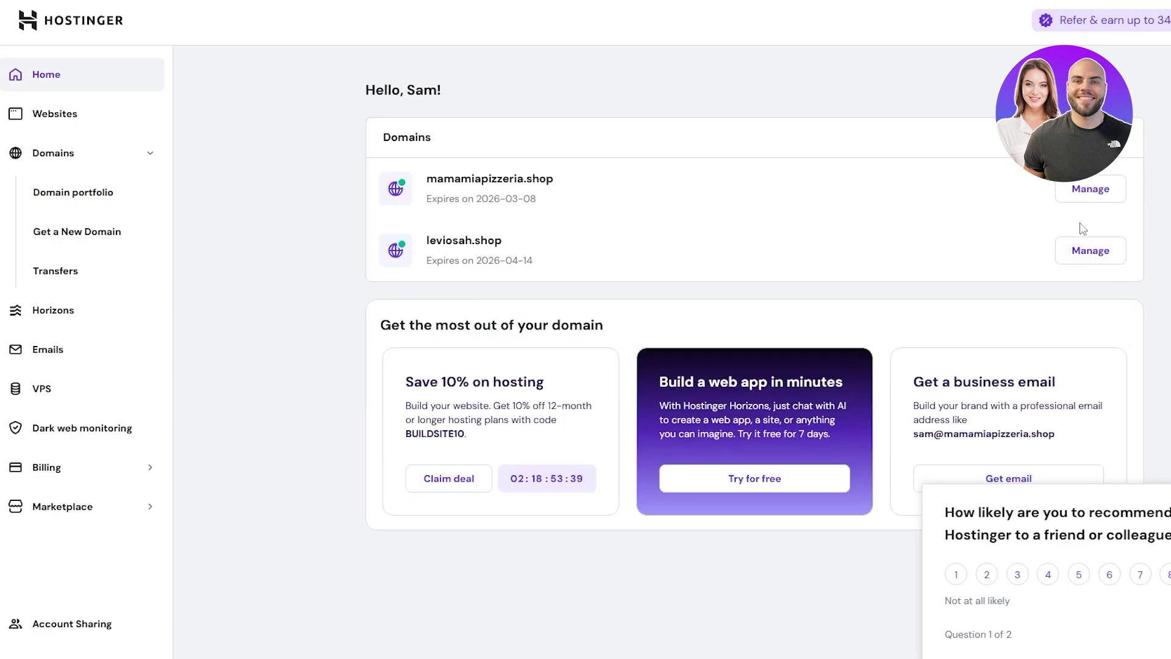
pyautogui.click(1089, 251)
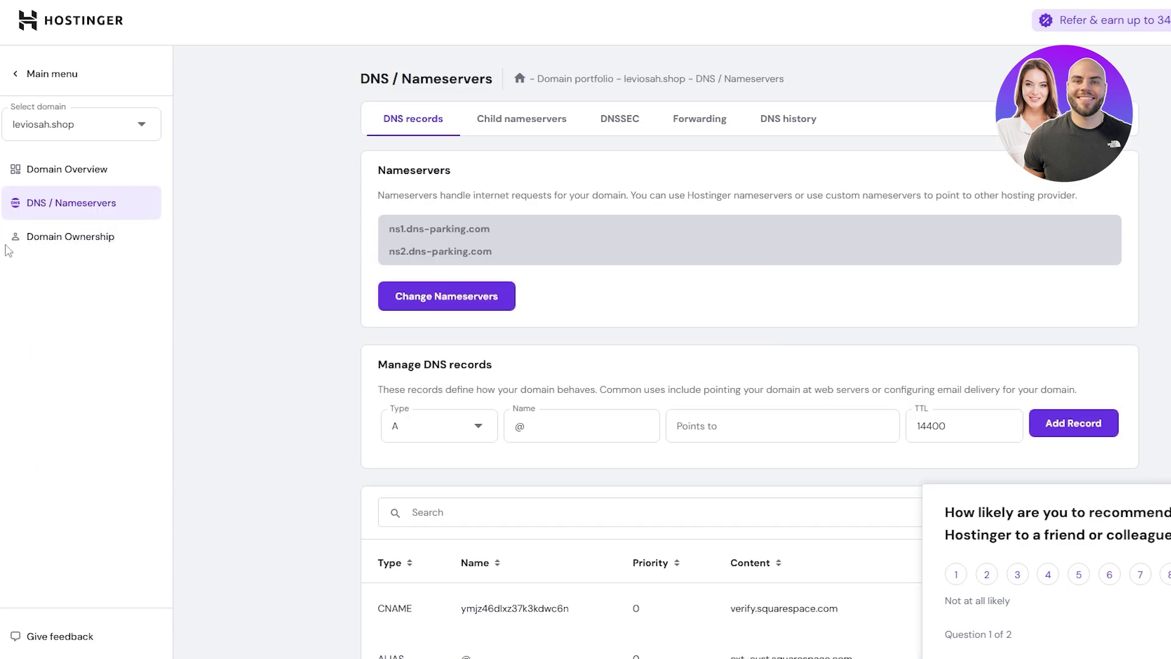
pyautogui.scroll(-6, 379, 295)
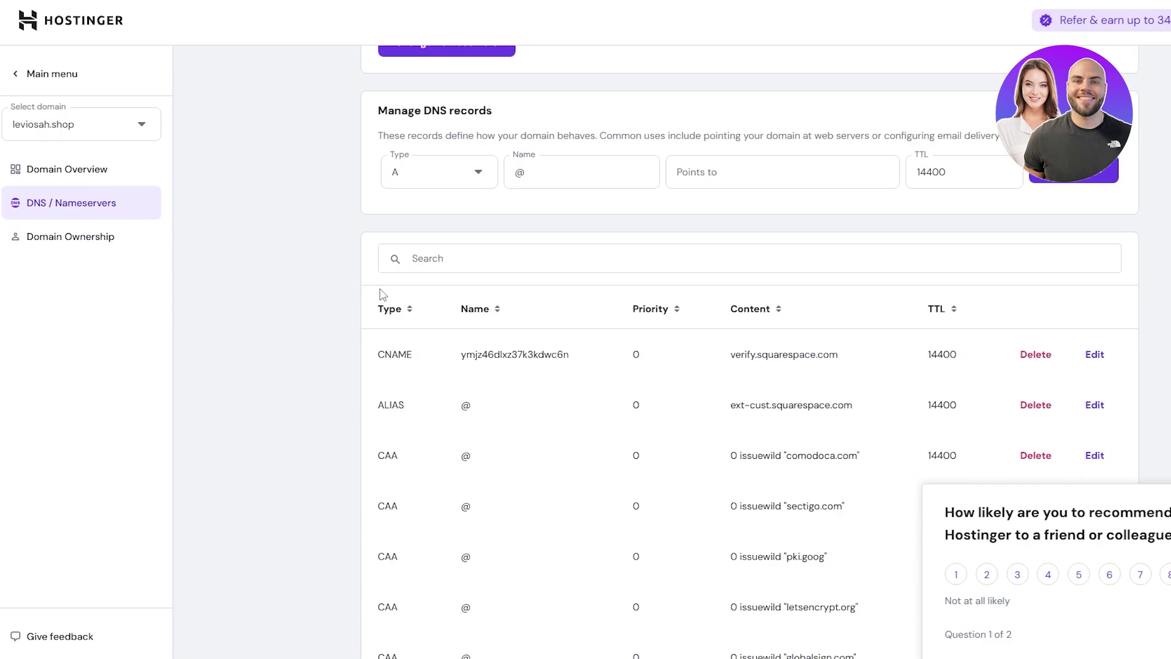
pyautogui.click(427, 102)
pyautogui.click(419, 314)
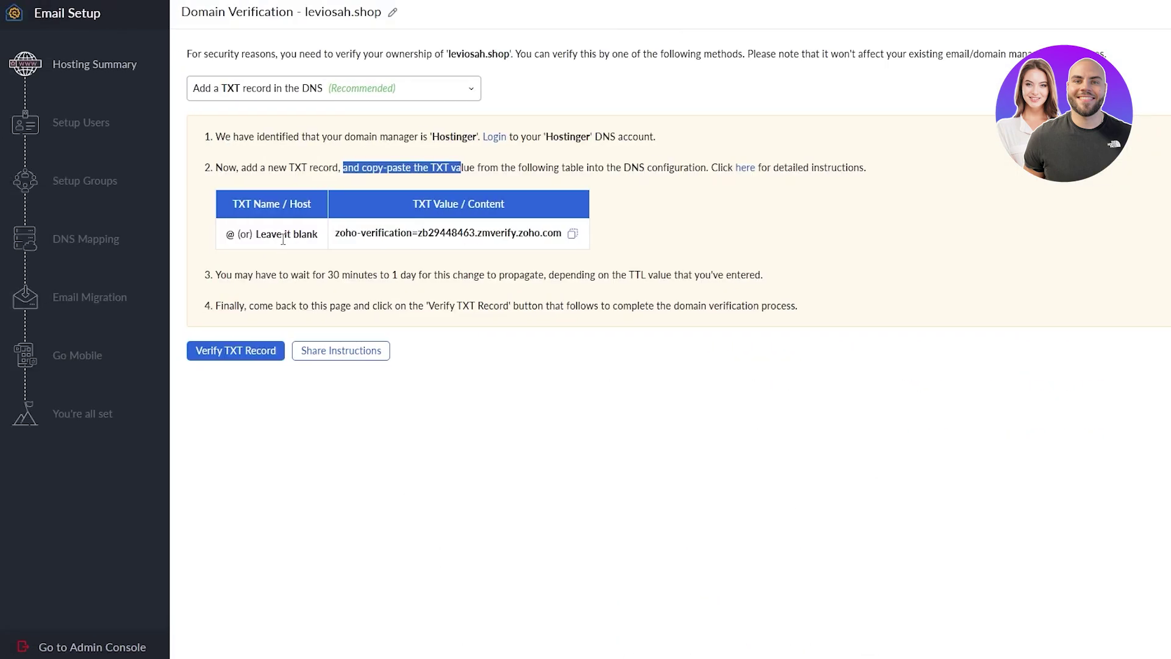
# Step: Copy the TXT verification value from Zoho's domain verification page and paste it into the new Hostinger DNS record
pyautogui.moveTo(227, 235); pyautogui.dragTo(236, 235)
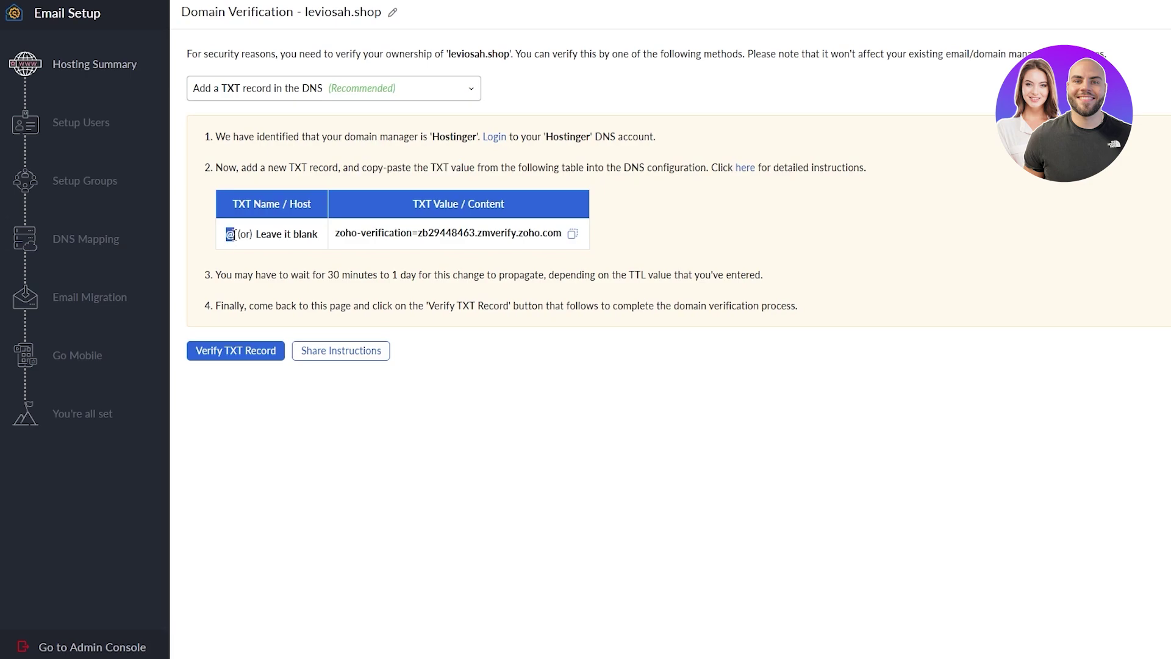
pyautogui.click(572, 233)
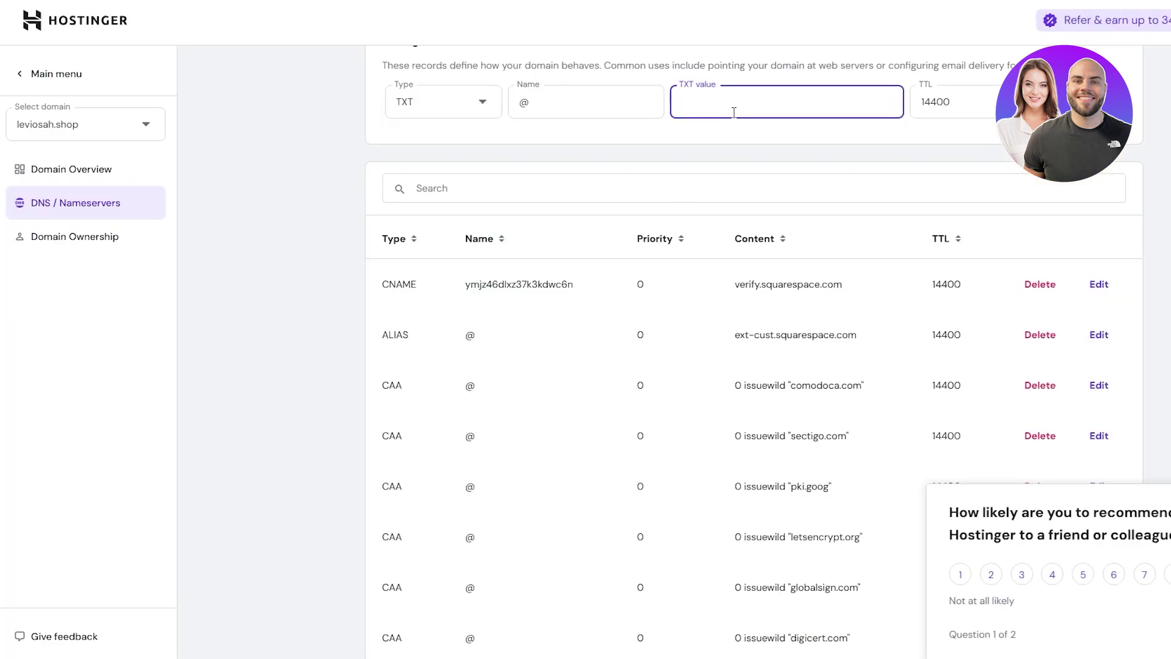
pyautogui.hotkey('ctrl', 'v')
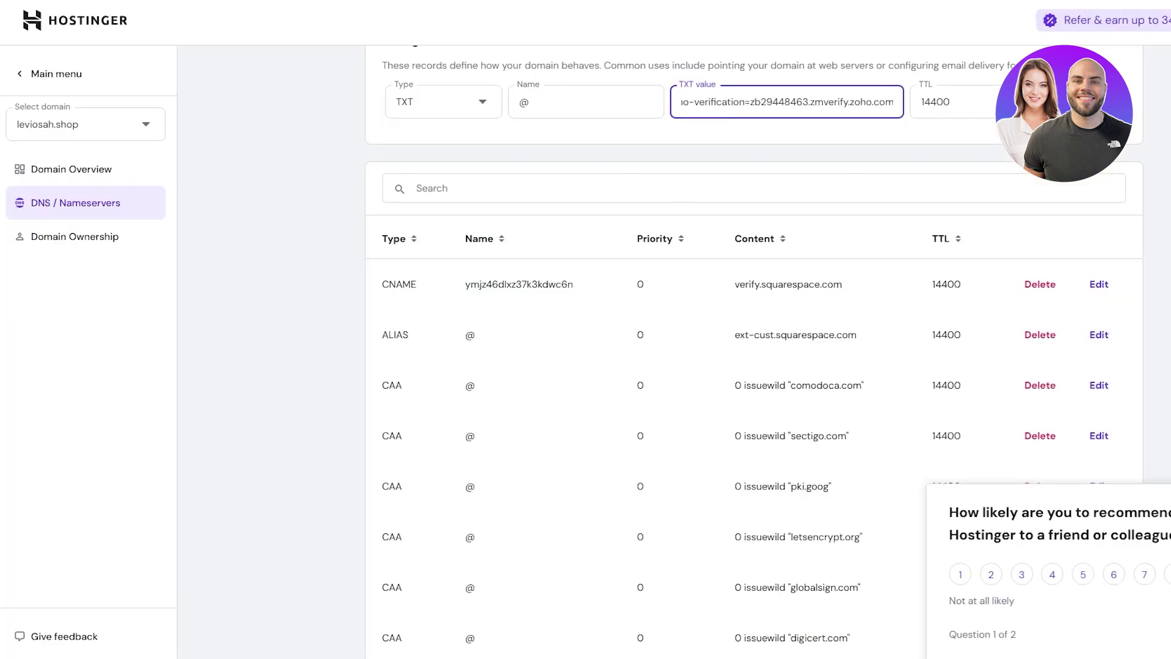
# Step: Check Zoho's propagation note, set the TXT record's TTL to 300 and add the record to the domain's DNS
pyautogui.click(950, 102)
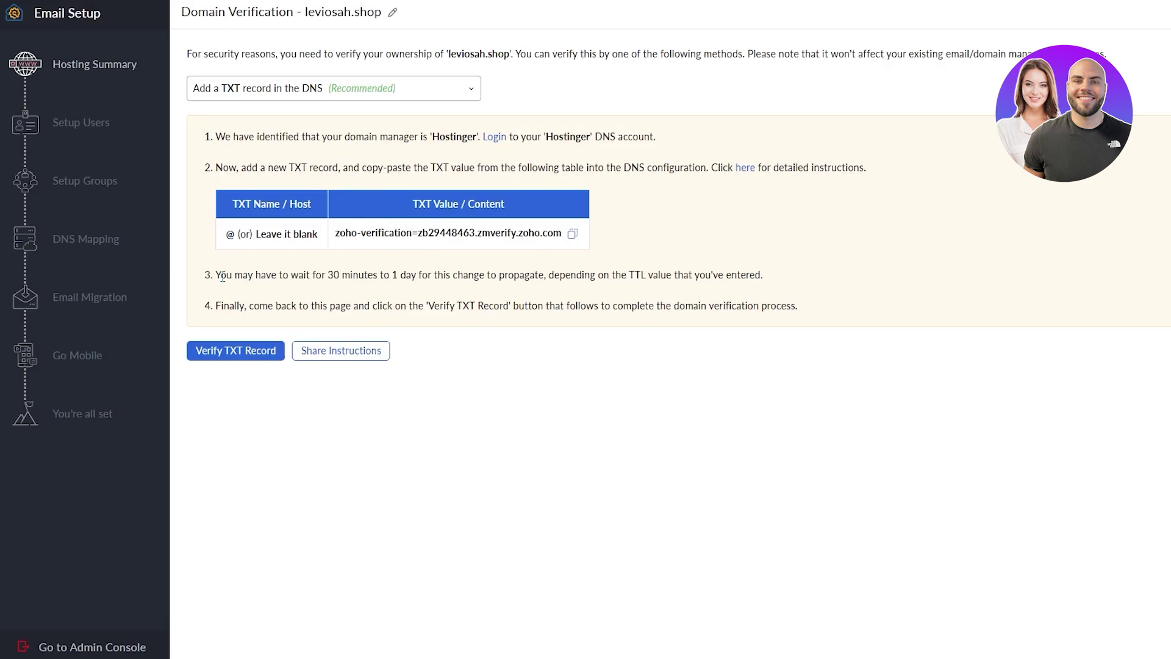
pyautogui.moveTo(220, 275); pyautogui.dragTo(339, 275)
pyautogui.click(759, 269)
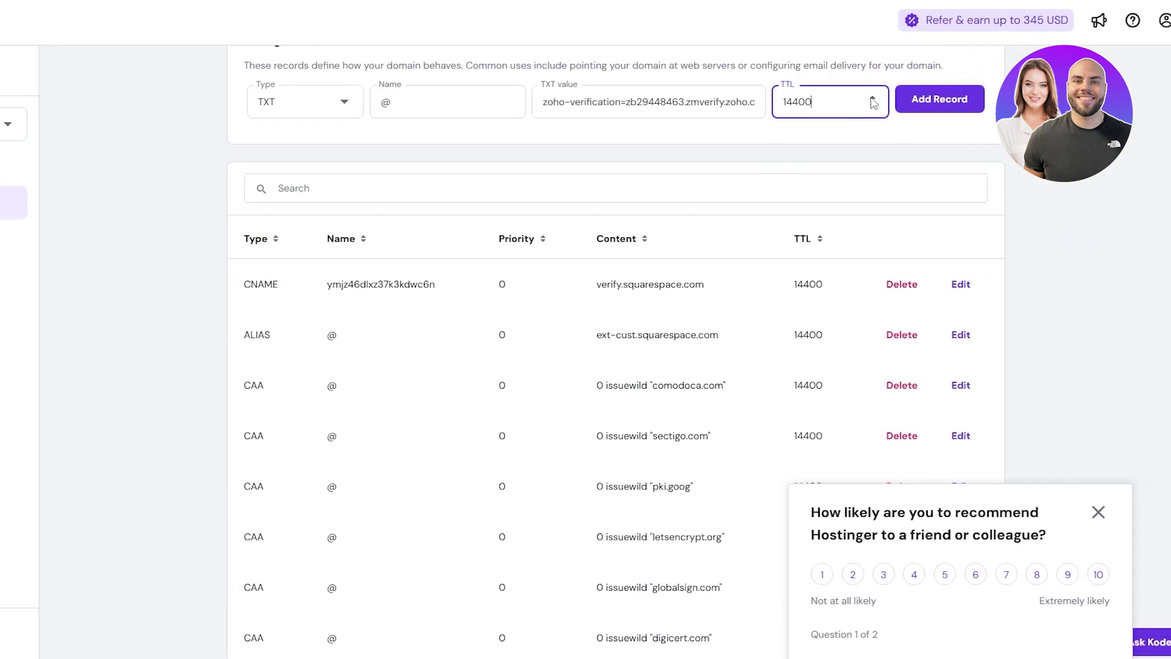
pyautogui.moveTo(796, 102); pyautogui.dragTo(760, 101)
pyautogui.scroll(-9, 1037, 272)
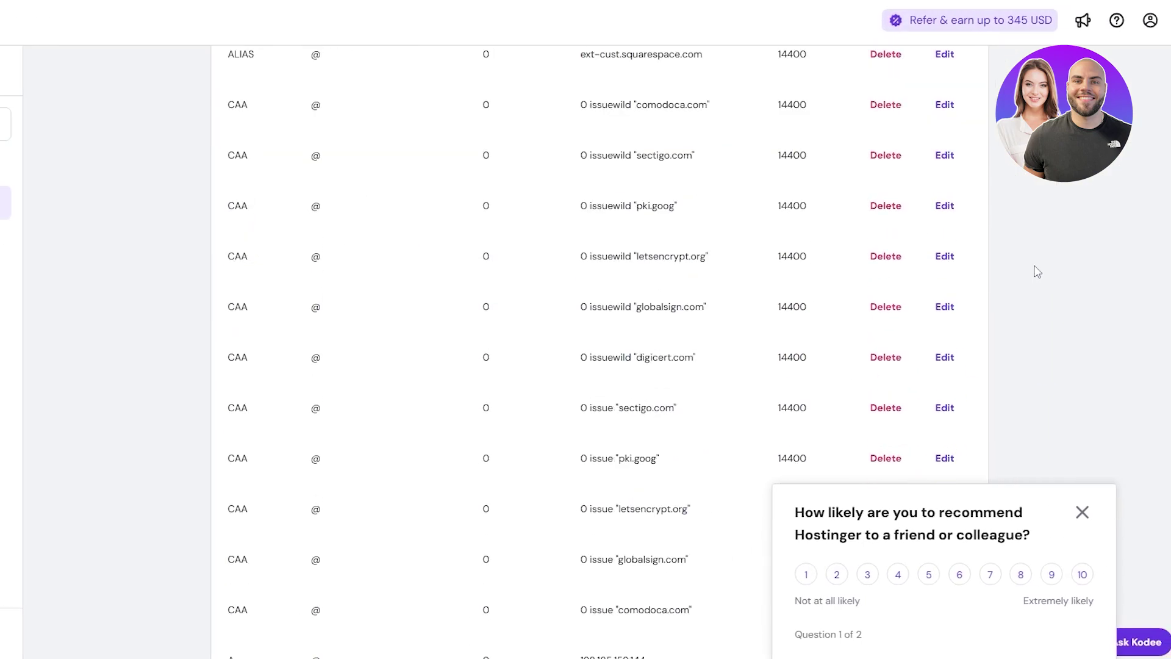
pyautogui.scroll(10, 1035, 287)
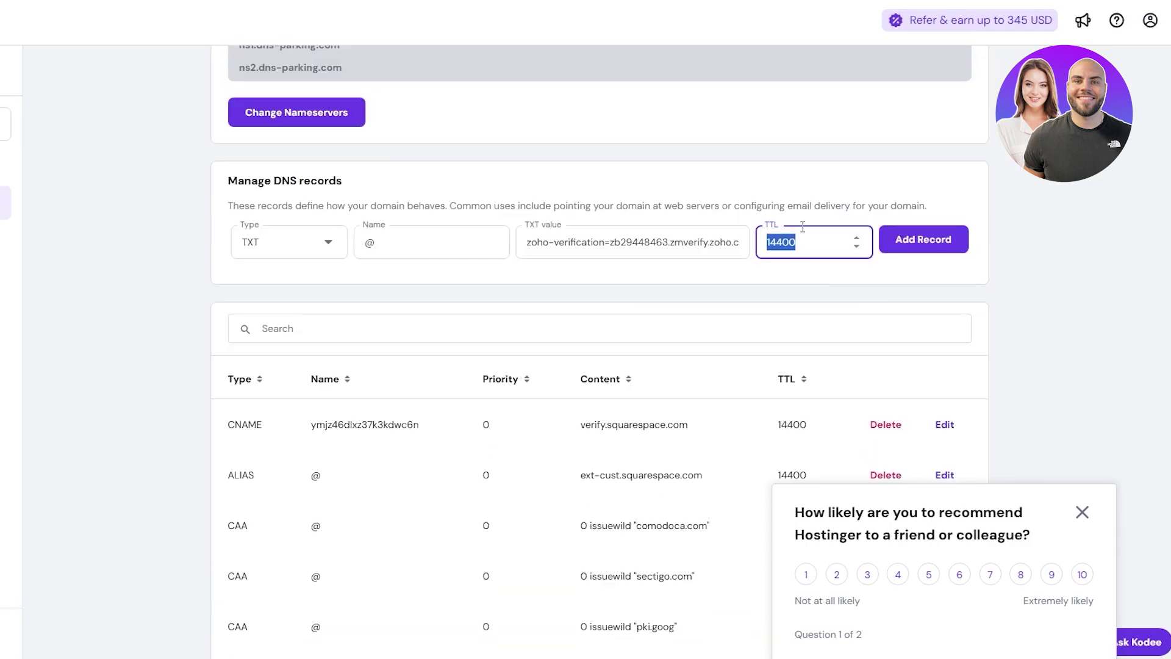
pyautogui.write('300')
pyautogui.click(923, 241)
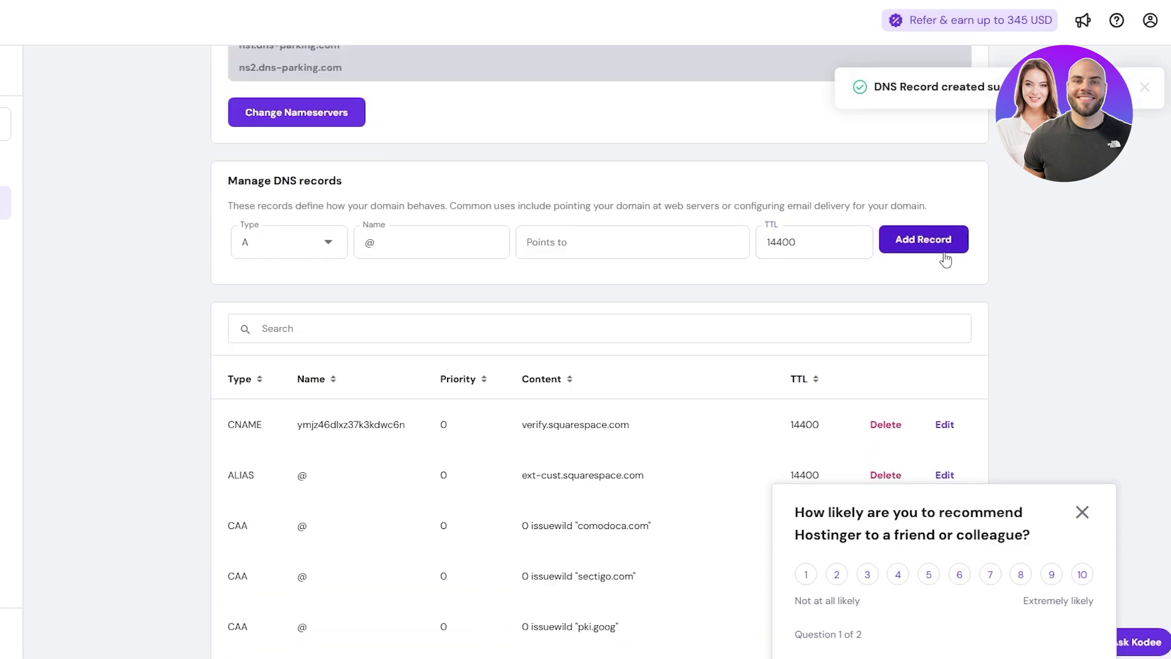
# Step: Look through the domain's DNS records list for the newly added TXT verification record
pyautogui.doubleClick(392, 424)
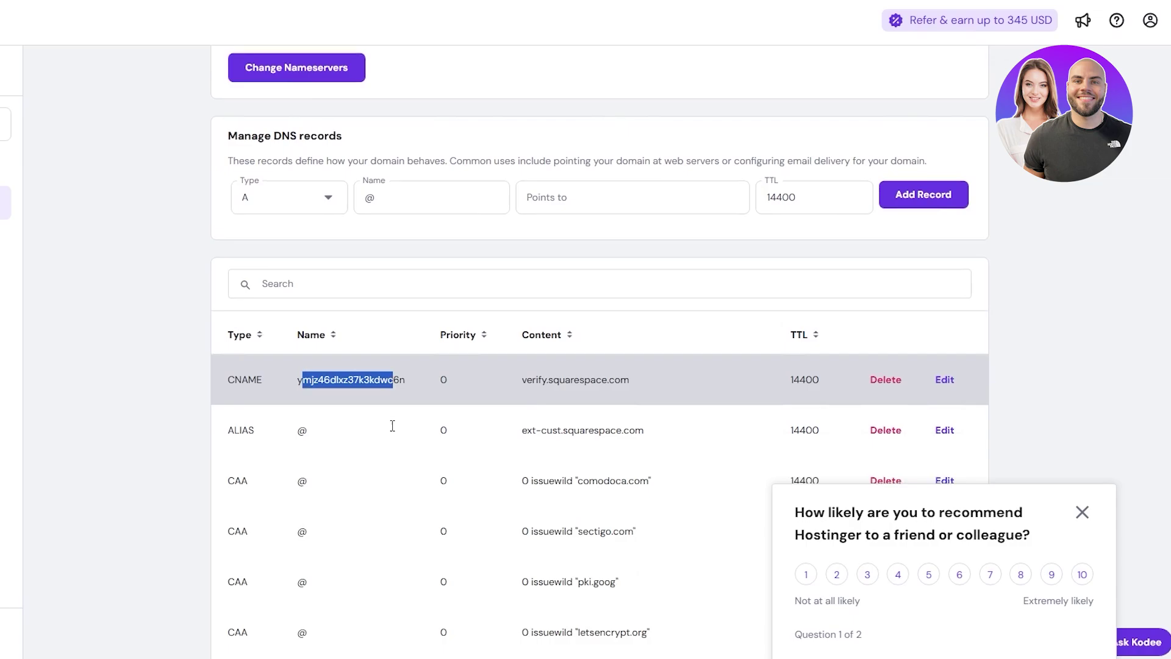
pyautogui.scroll(-10, 392, 430)
pyautogui.moveTo(623, 454); pyautogui.dragTo(523, 451)
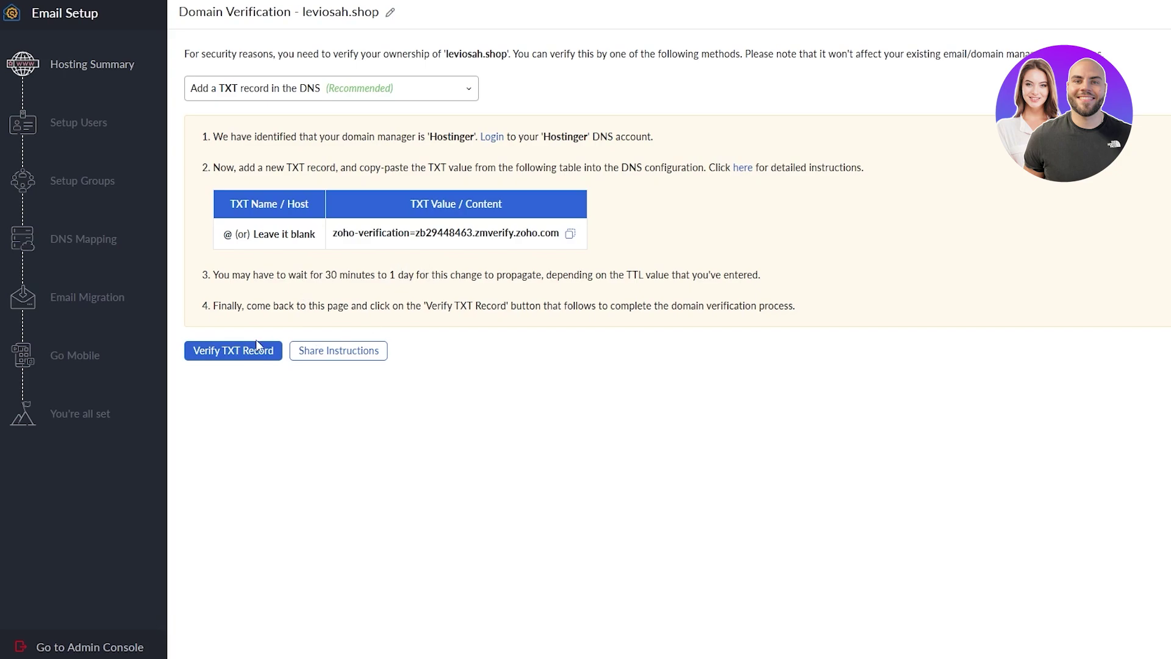
# Step: Verify the TXT record for leviosah.shop in Zoho and create the super administrator's domain-based email address
pyautogui.click(239, 351)
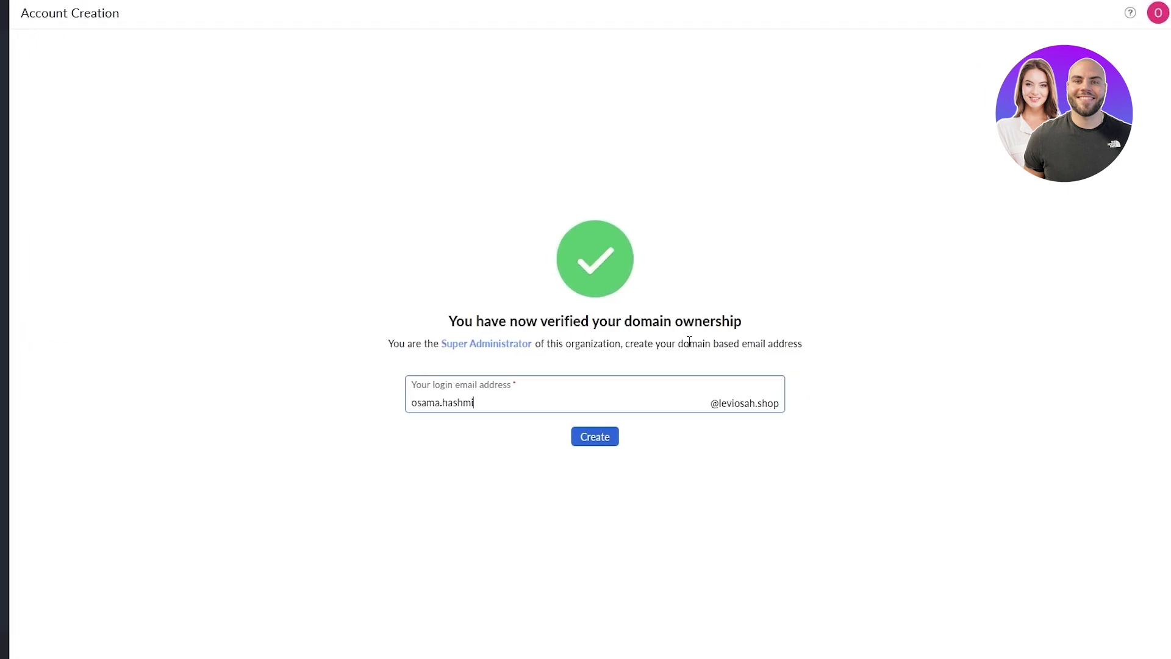
pyautogui.moveTo(465, 321); pyautogui.dragTo(755, 317)
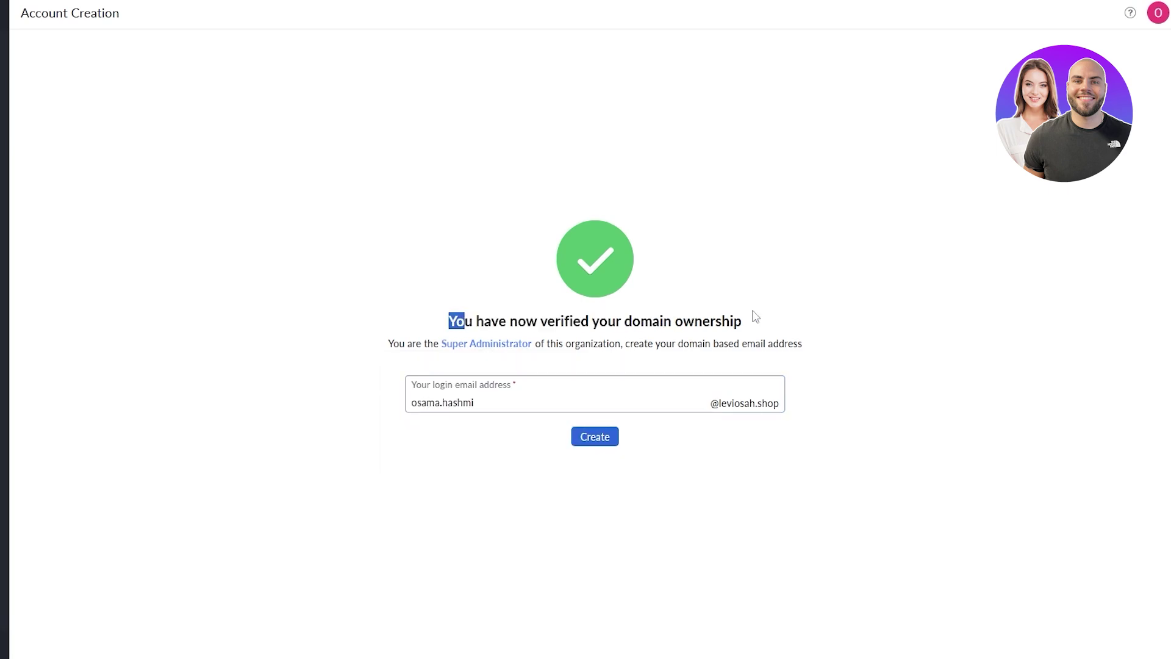
pyautogui.click(414, 360)
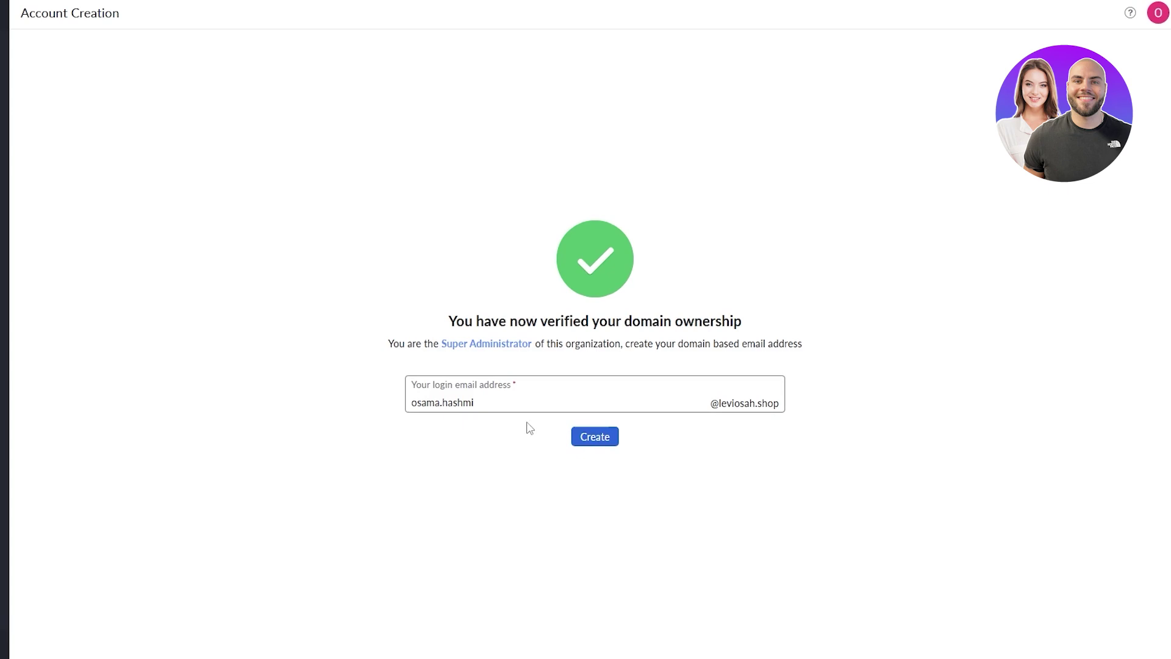
pyautogui.click(587, 442)
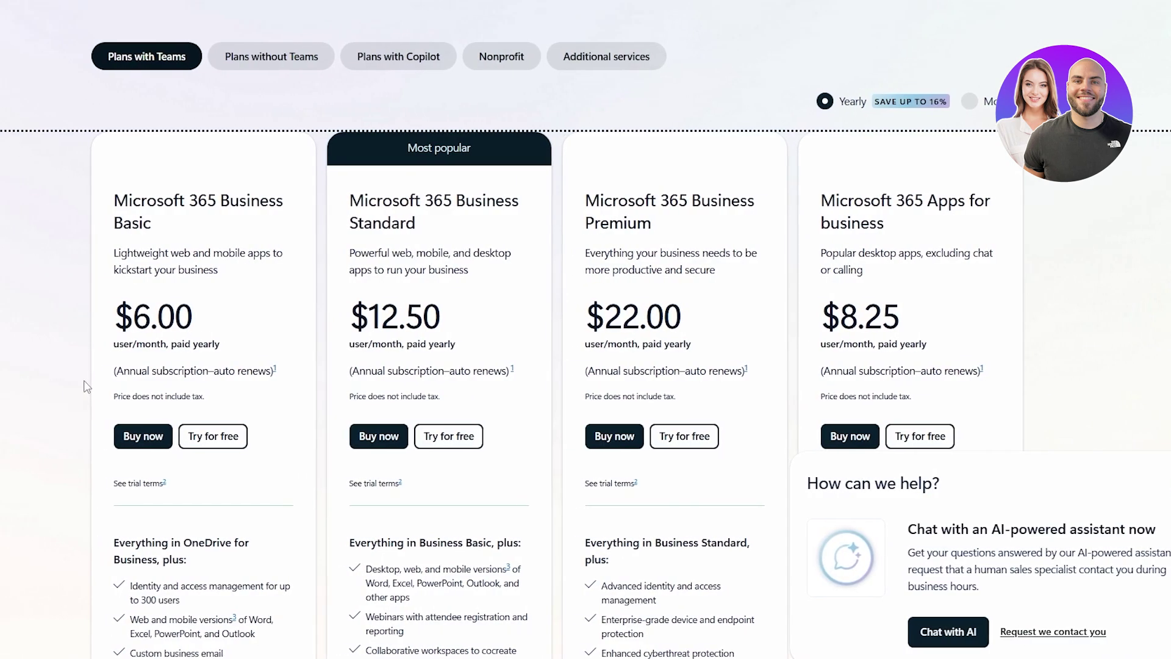
# Step: Switch to the Microsoft 365 business pricing page and review the plans' prices and included features
pyautogui.scroll(-8, 122, 392)
pyautogui.scroll(5, 262, 462)
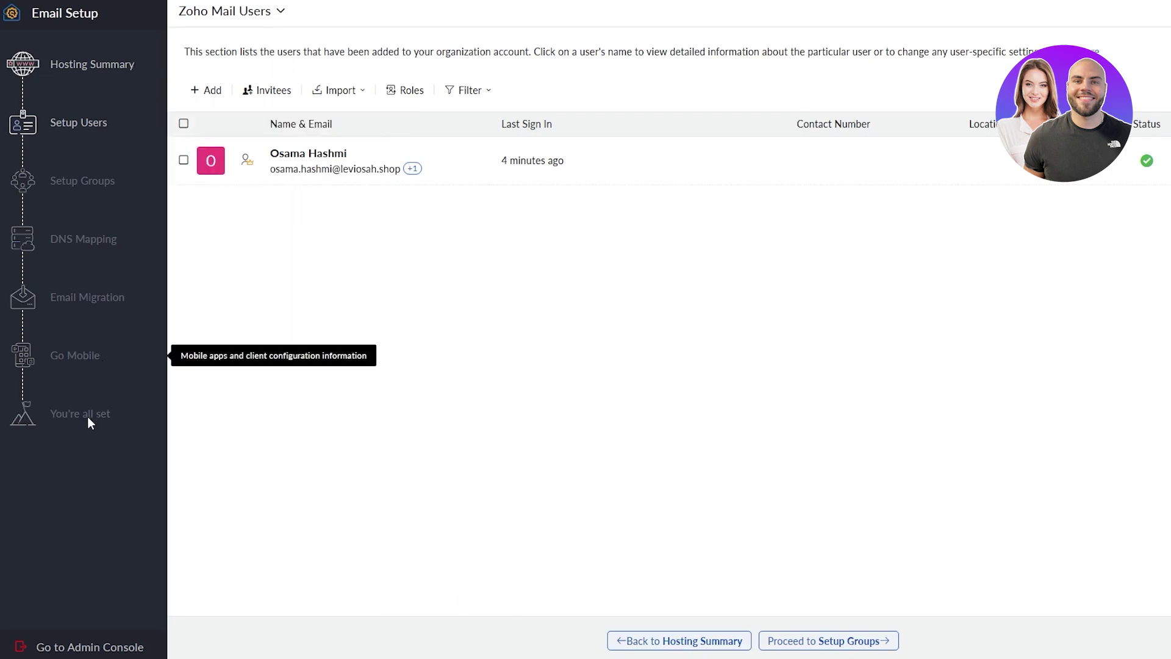
# Step: Proceed past Zoho's user and group setup to DNS Mapping and read the instructions for adding the MX, SPF and DKIM records
pyautogui.click(842, 641)
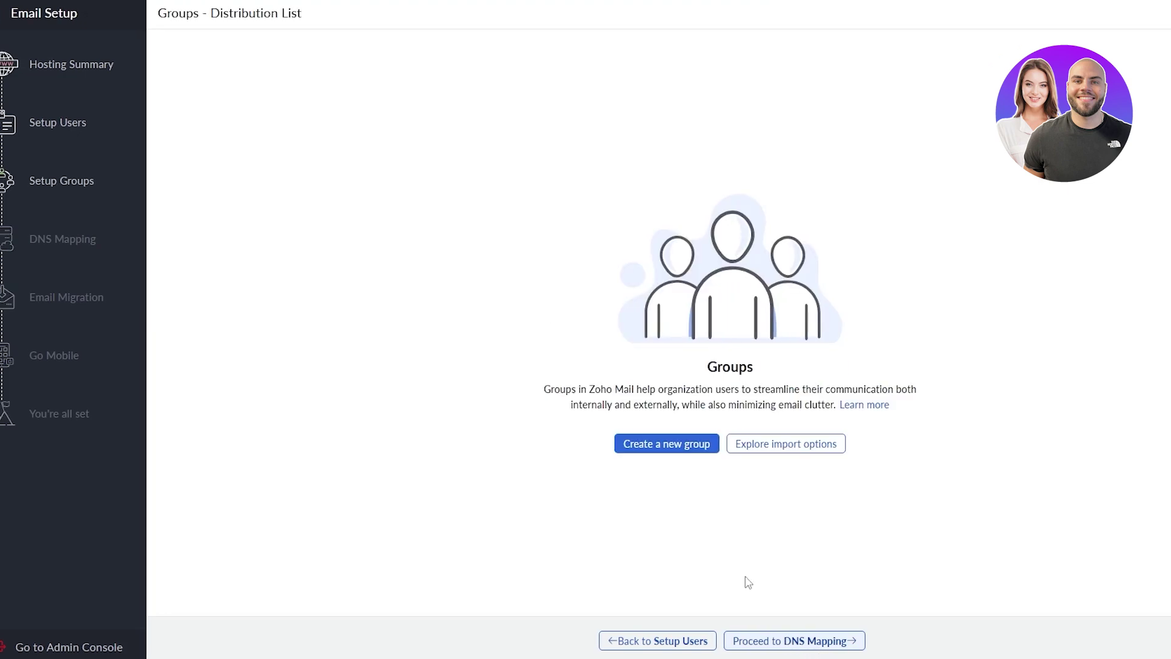
pyautogui.click(634, 643)
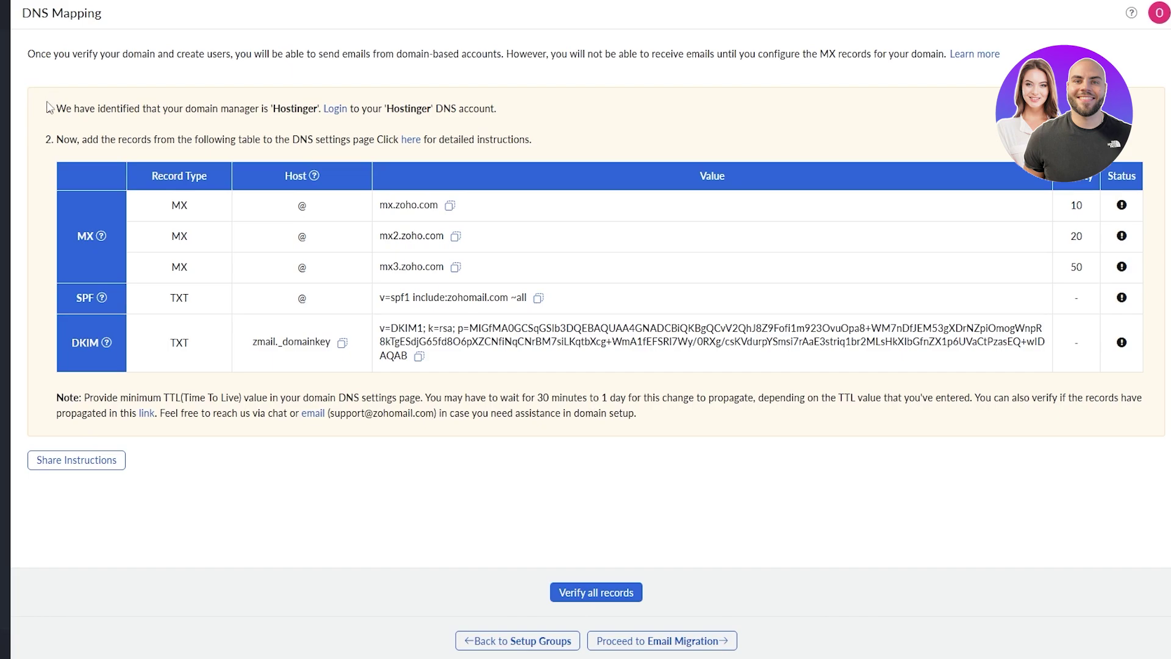
pyautogui.moveTo(57, 109); pyautogui.dragTo(488, 108)
pyautogui.click(501, 114)
pyautogui.moveTo(83, 139); pyautogui.dragTo(371, 140)
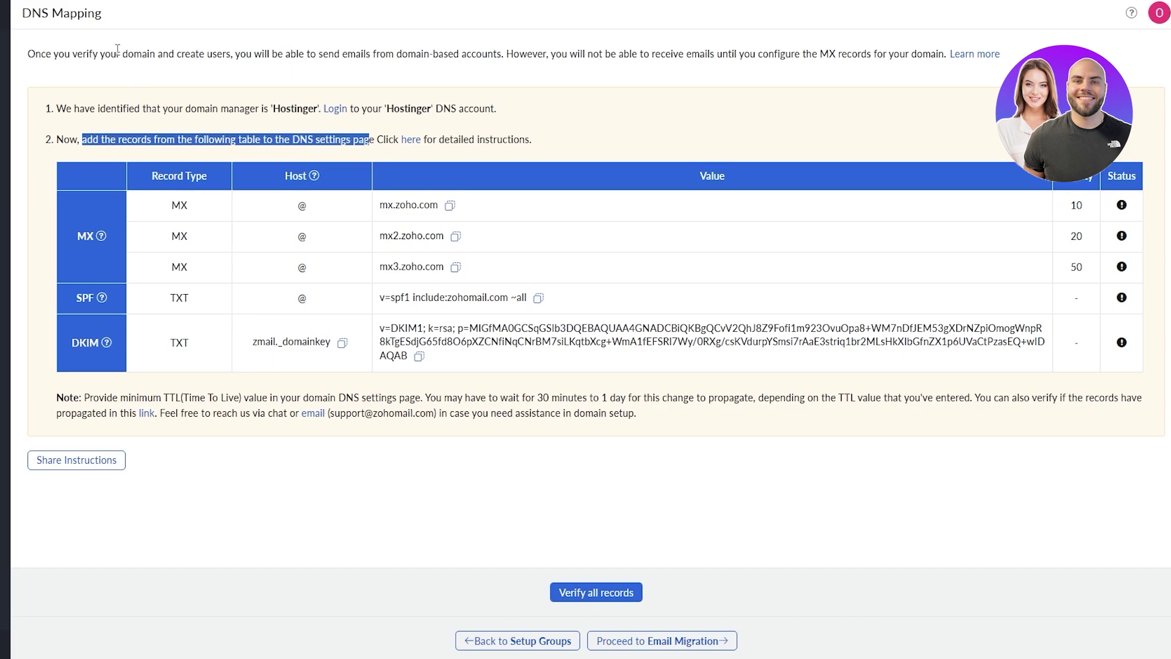
pyautogui.moveTo(118, 49); pyautogui.dragTo(478, 53)
pyautogui.click(396, 503)
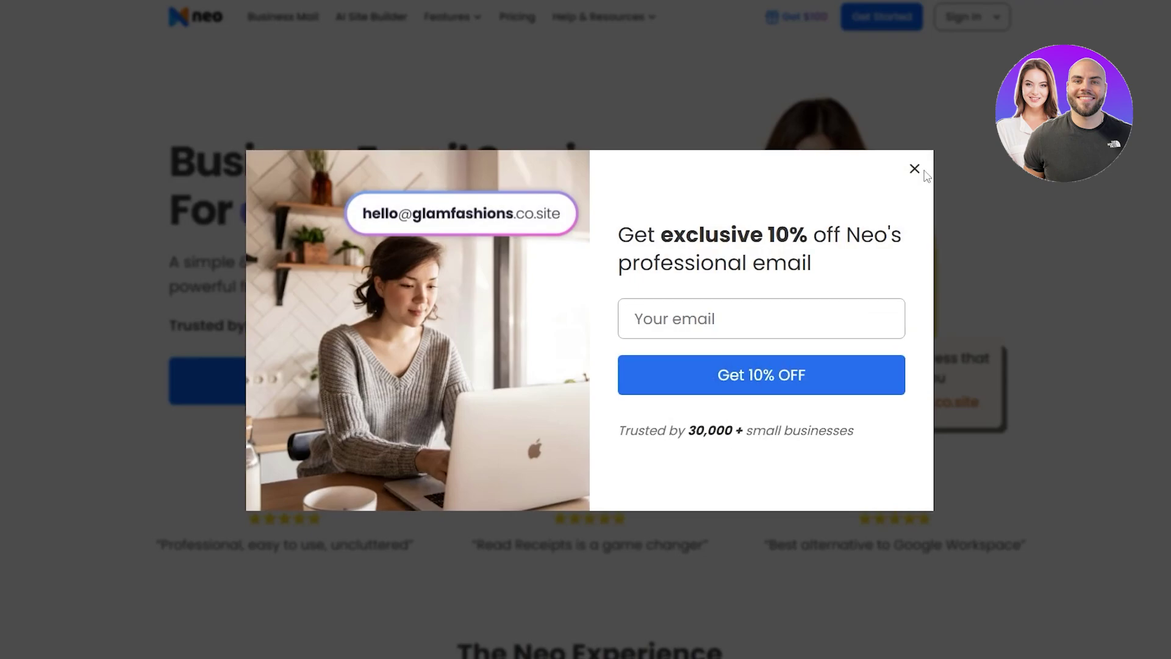
# Step: Switch to Neo's website, dismiss the discount offer and check the Starter plan's mailbox storage on the pricing page
pyautogui.click(915, 169)
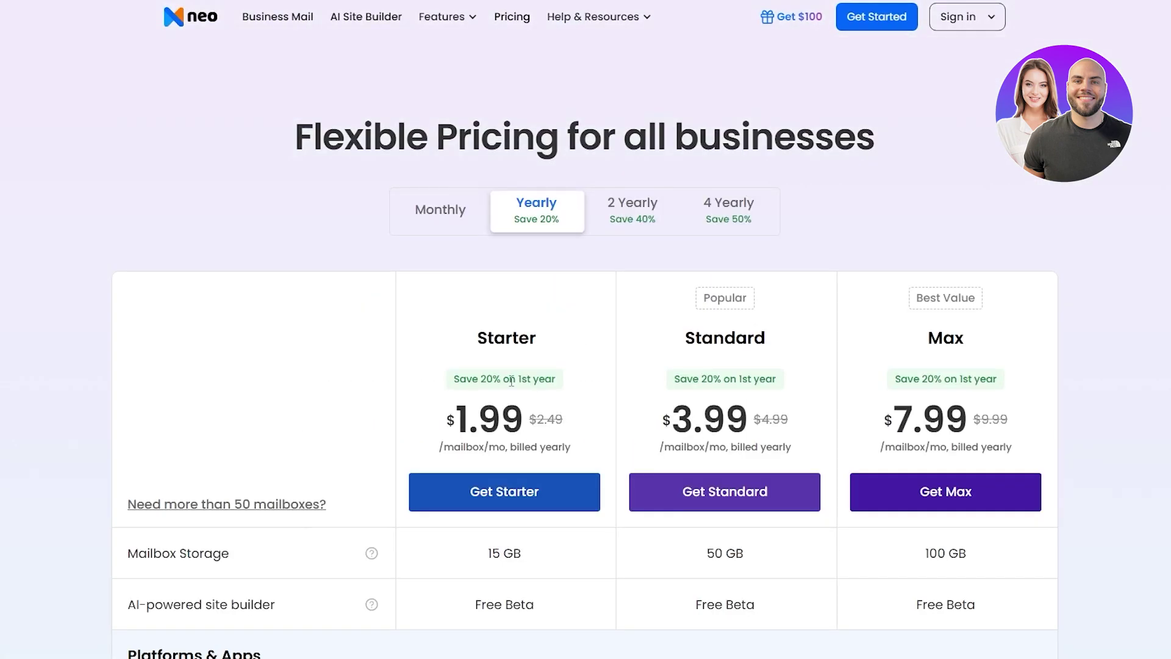
pyautogui.scroll(-5, 437, 165)
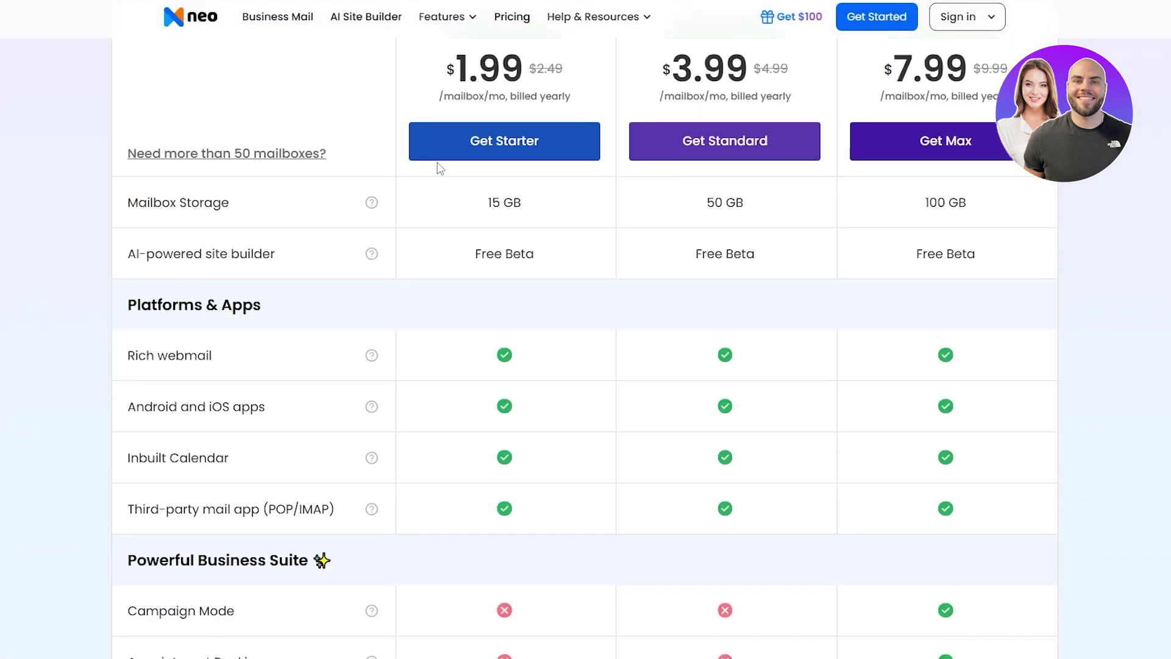
pyautogui.moveTo(445, 208); pyautogui.dragTo(541, 206)
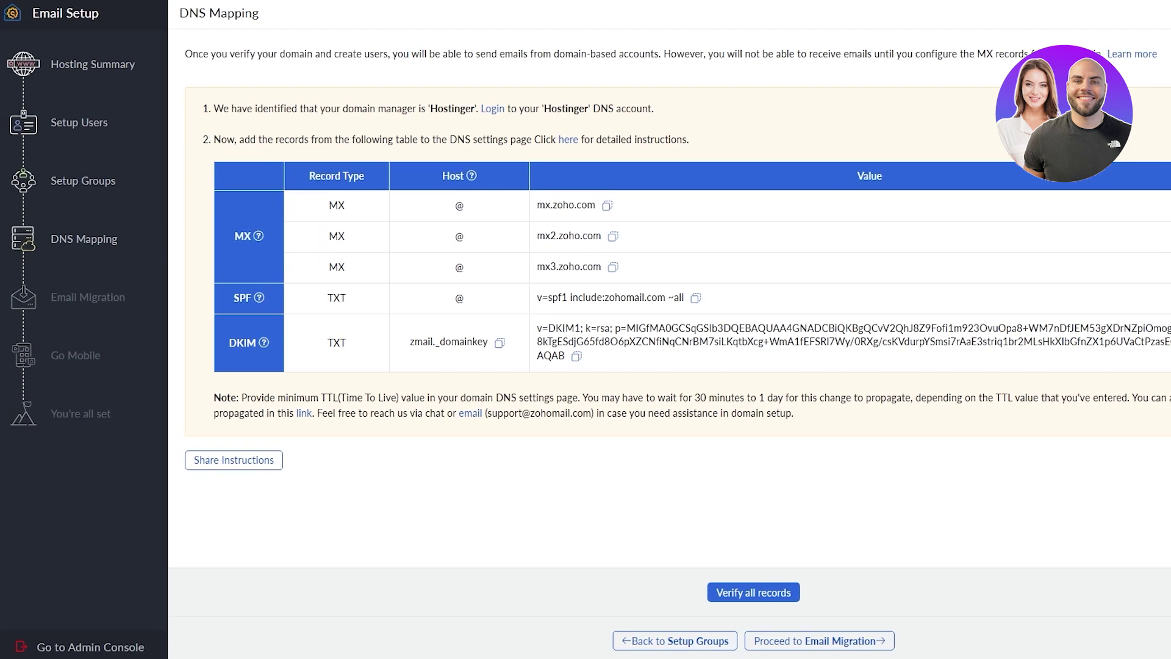
pyautogui.click(846, 651)
pyautogui.click(846, 651)
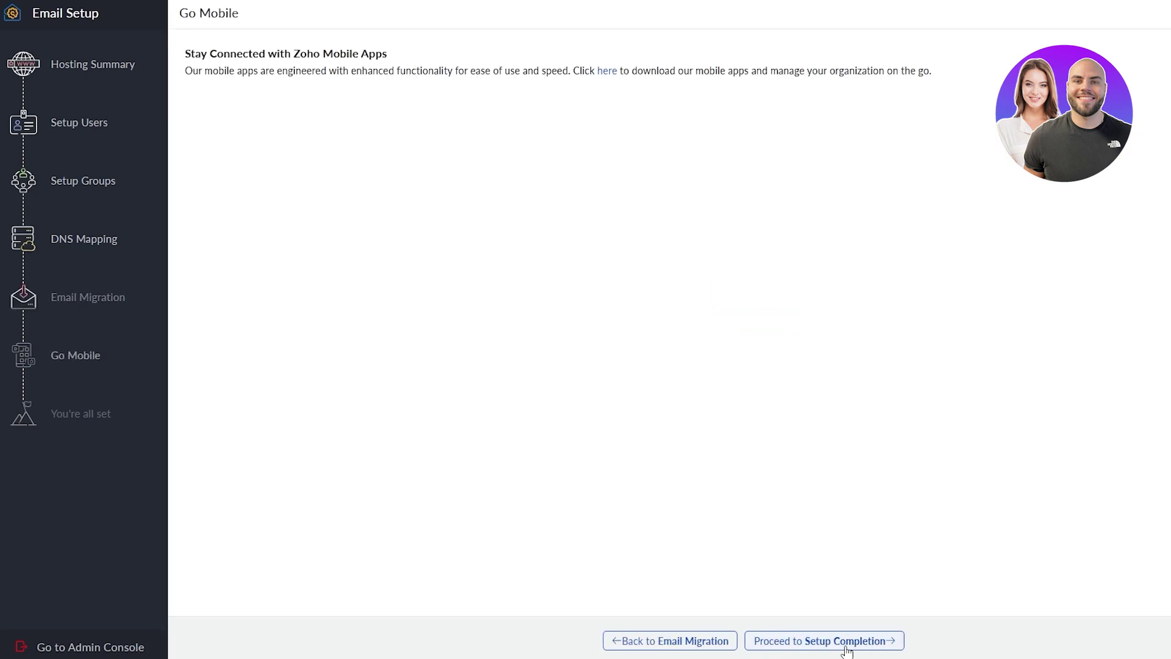
pyautogui.click(846, 651)
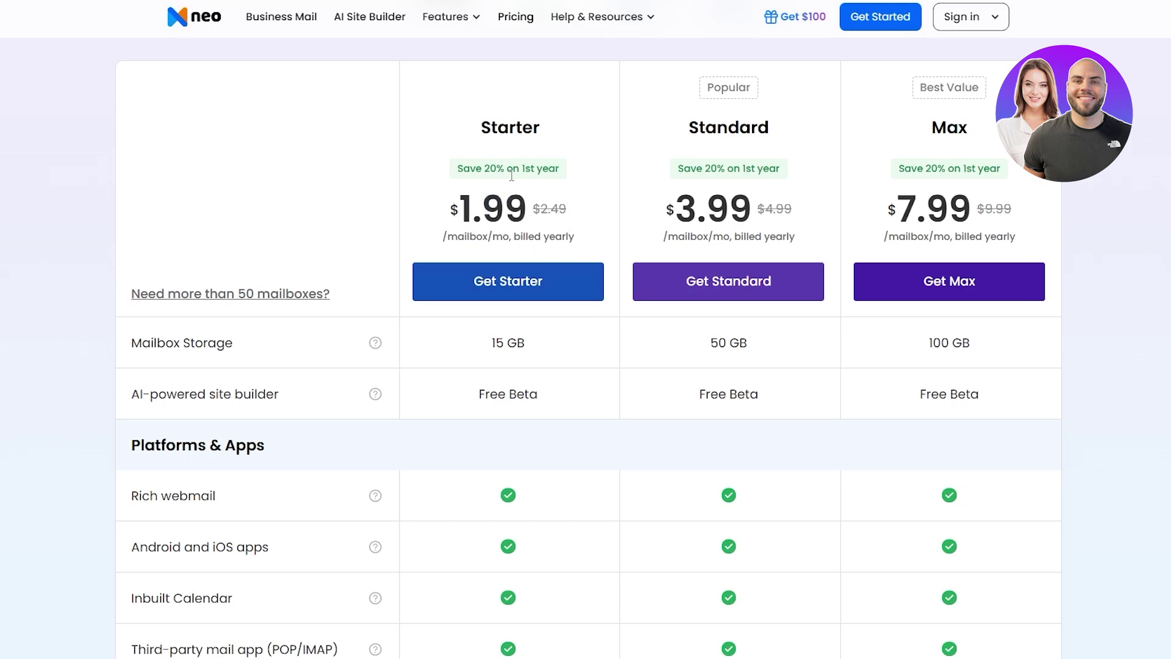
# Step: Examine the yearly price and first-year discount of Neo's Starter plan on the pricing page
pyautogui.scroll(1, 511, 212)
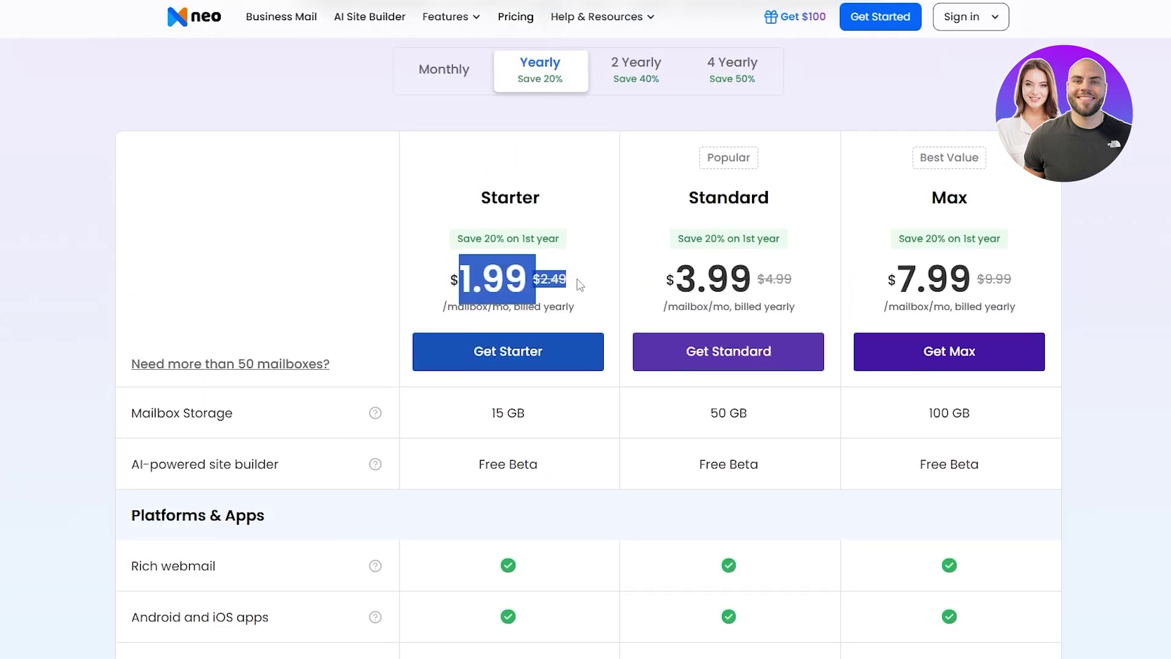
pyautogui.moveTo(459, 238); pyautogui.dragTo(571, 235)
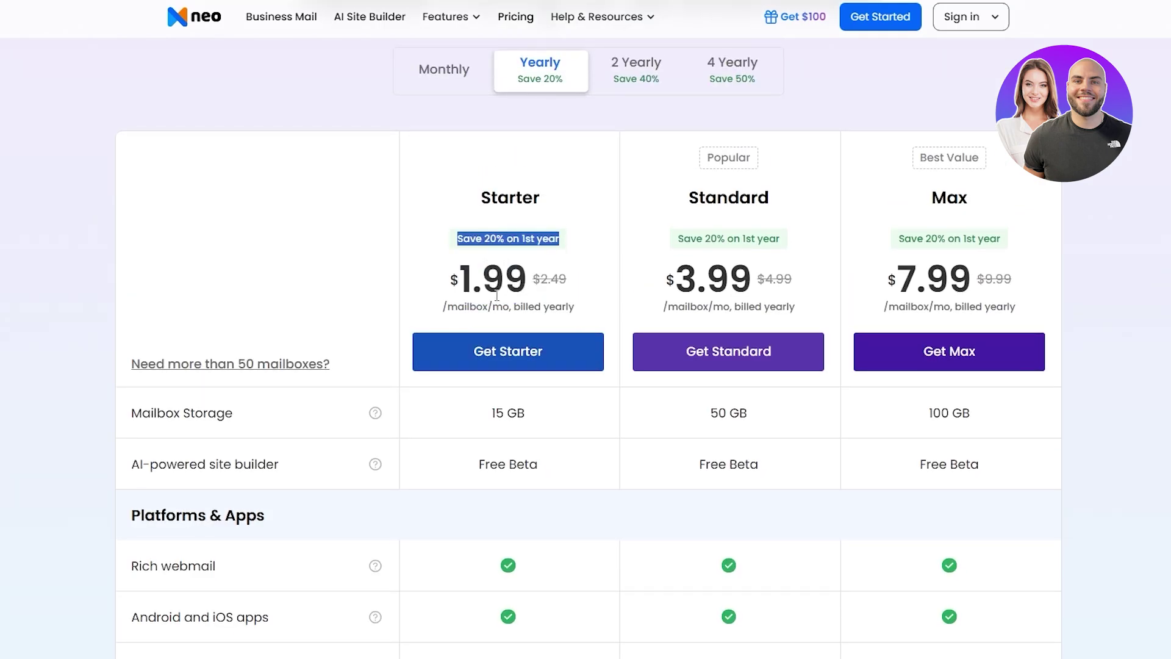
pyautogui.moveTo(539, 279); pyautogui.dragTo(582, 283)
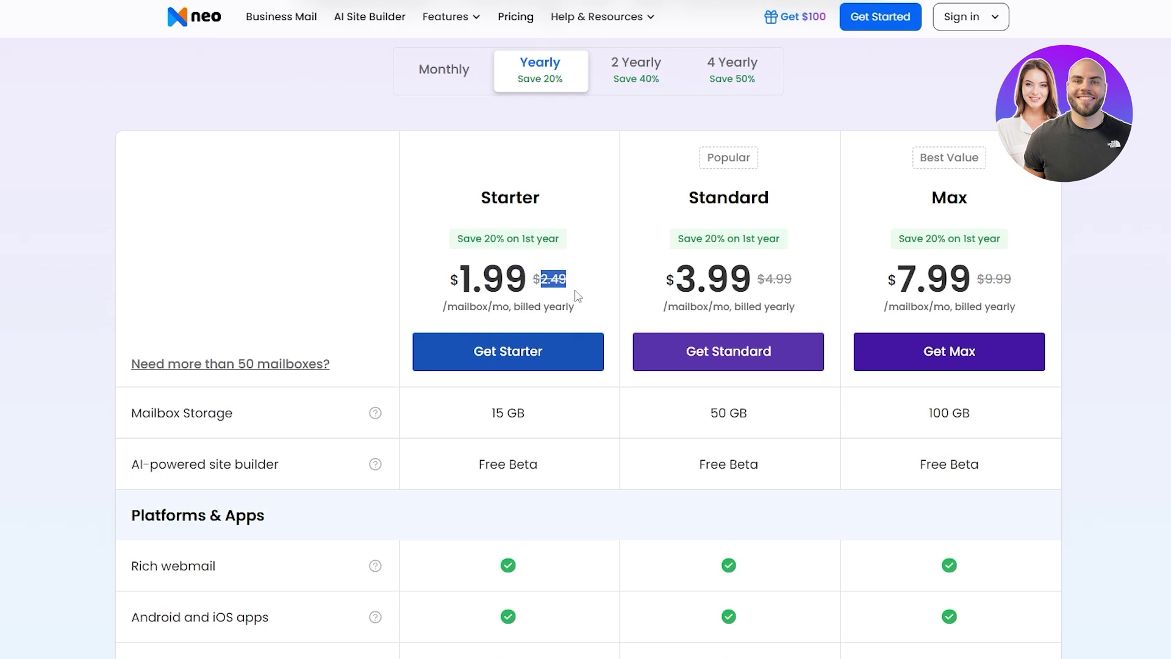
pyautogui.click(713, 162)
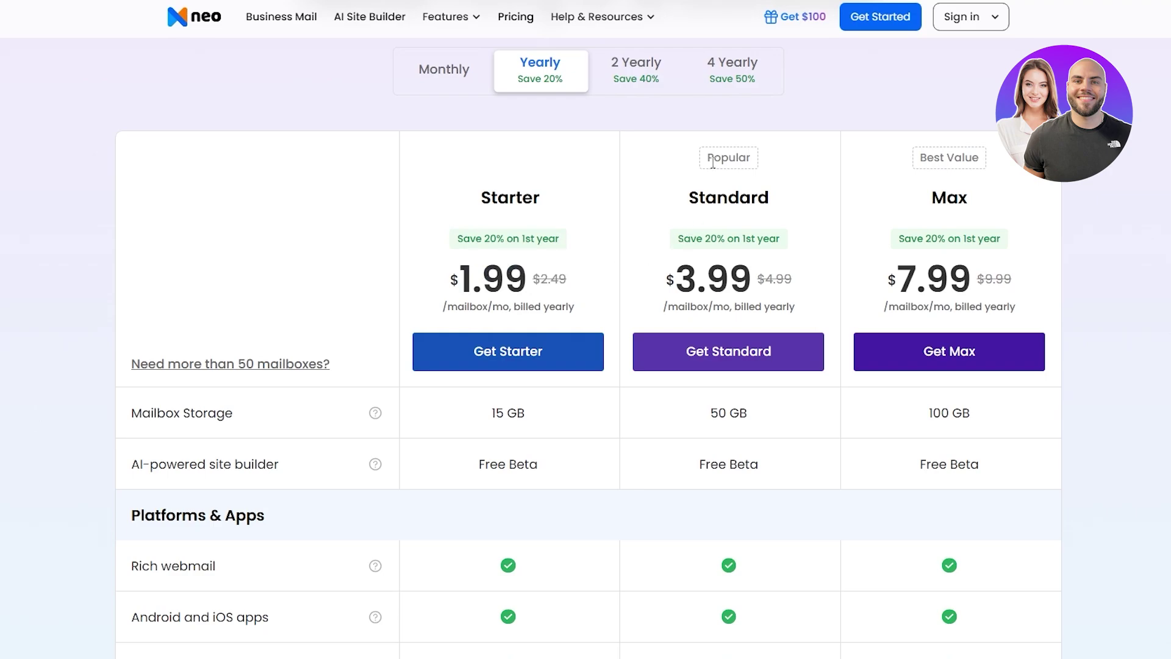
# Step: Show Neo's monthly pricing and compare the Standard and Max plan prices
pyautogui.click(471, 73)
pyautogui.doubleClick(727, 157)
pyautogui.click(700, 252)
pyautogui.moveTo(700, 251); pyautogui.dragTo(807, 257)
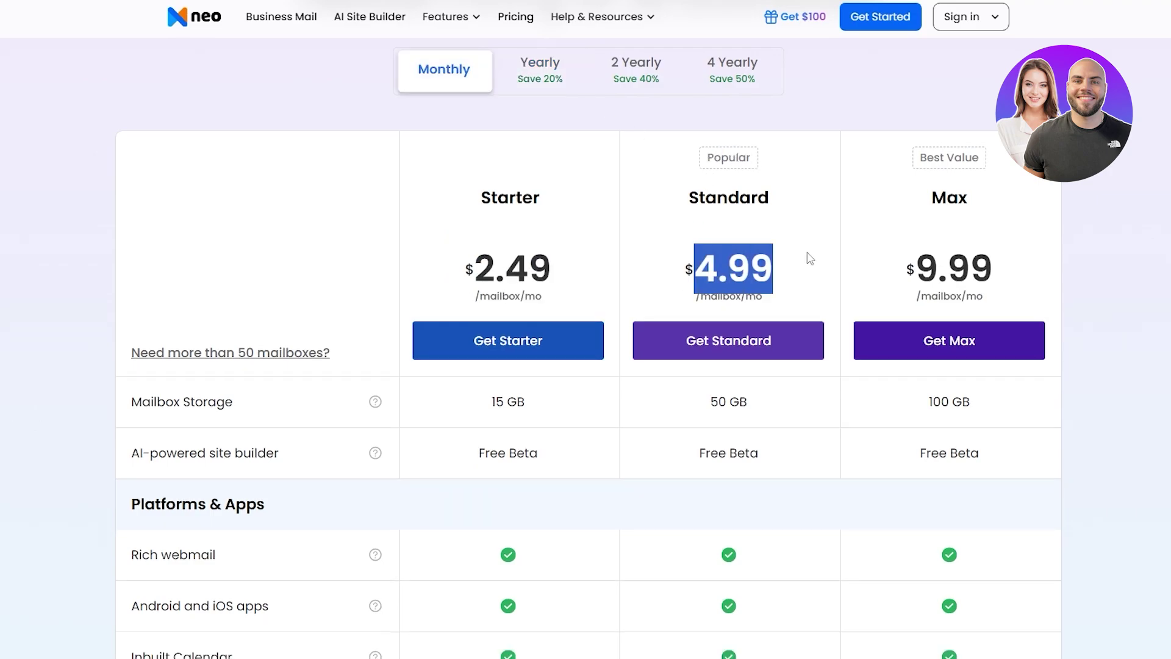
pyautogui.click(802, 292)
pyautogui.moveTo(956, 195); pyautogui.dragTo(969, 196)
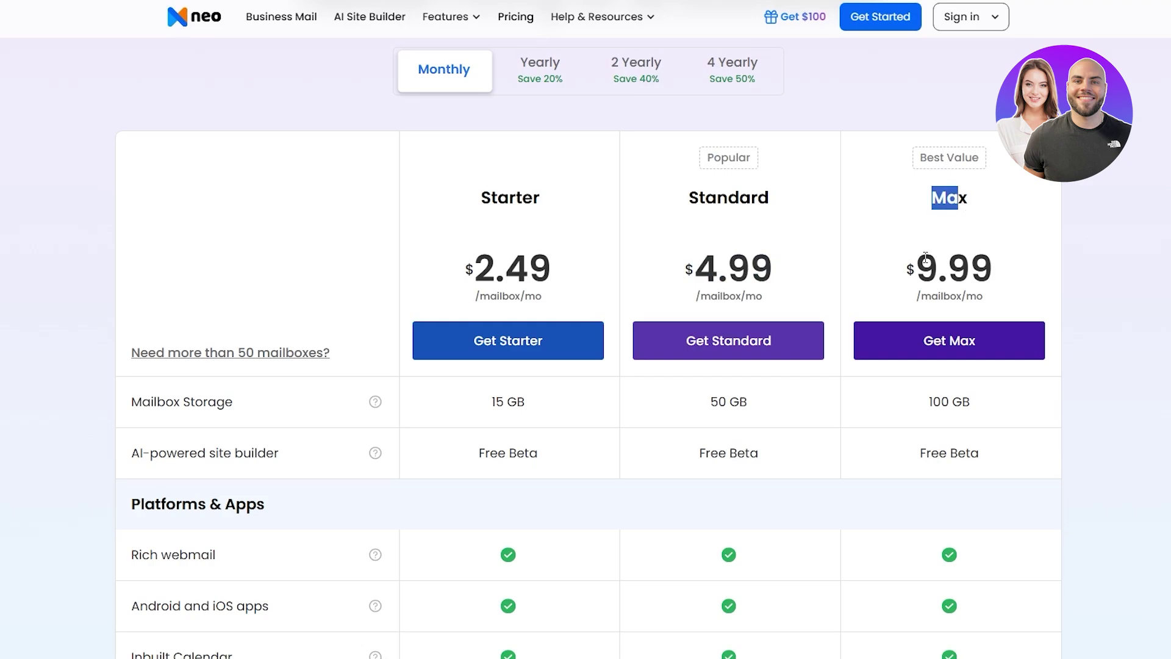
pyautogui.moveTo(918, 267); pyautogui.dragTo(1040, 253)
# Step: Compare the features included in Neo's three plans, including the AI-powered site builder row
pyautogui.scroll(-8, 1031, 244)
pyautogui.scroll(5, 321, 280)
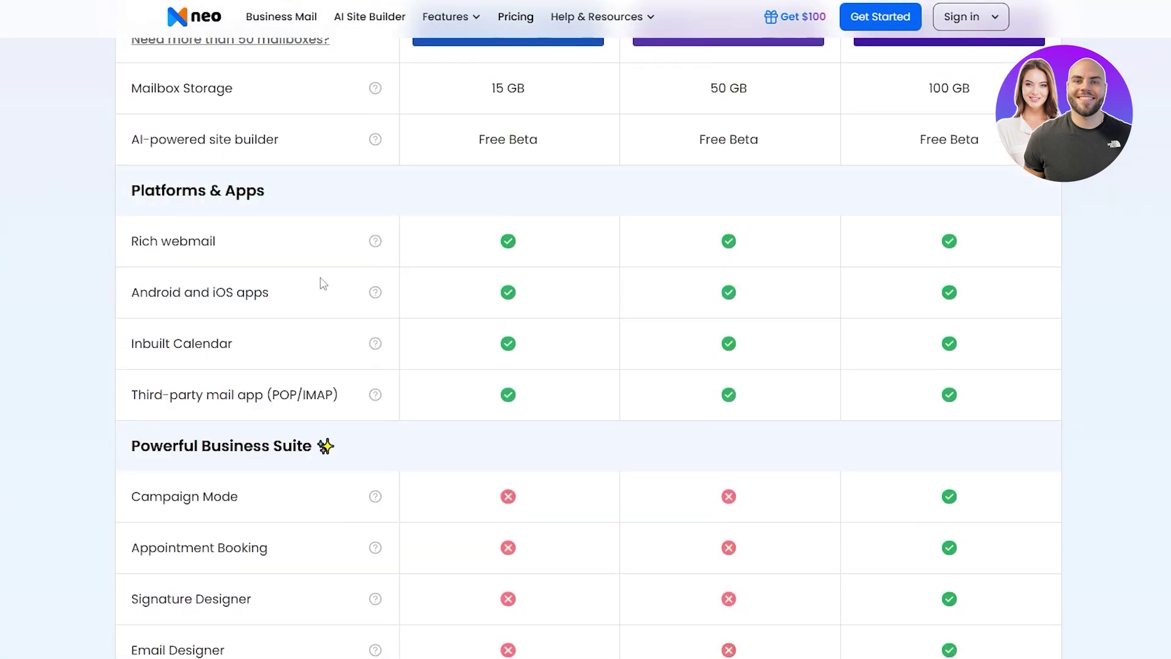
pyautogui.scroll(-7, 551, 460)
pyautogui.scroll(8, 554, 457)
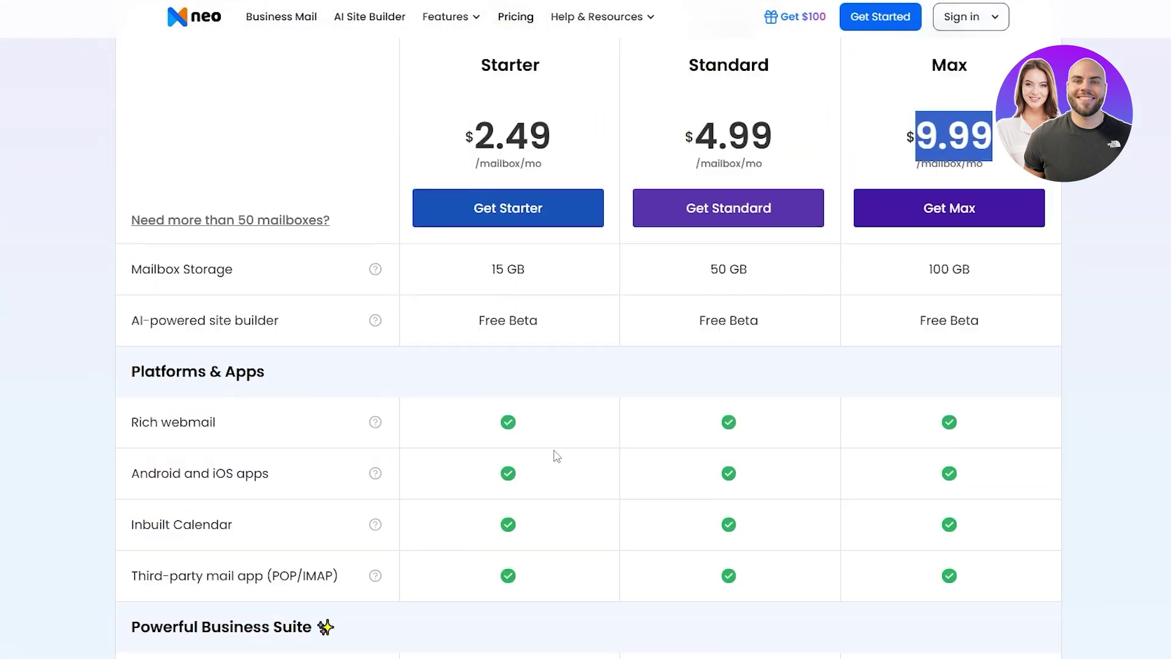
pyautogui.moveTo(504, 332); pyautogui.dragTo(554, 327)
pyautogui.click(446, 345)
pyautogui.tripleClick(503, 334)
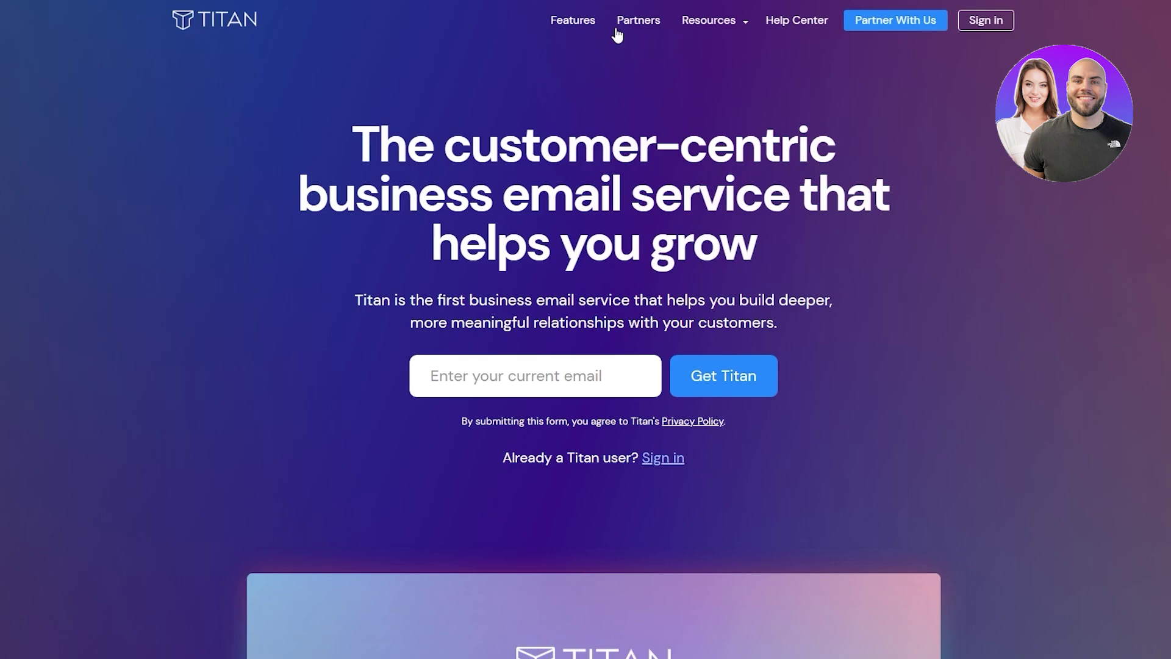
# Step: Switch to Titan's website and look through the email features presented on its home page
pyautogui.scroll(-5, 871, 162)
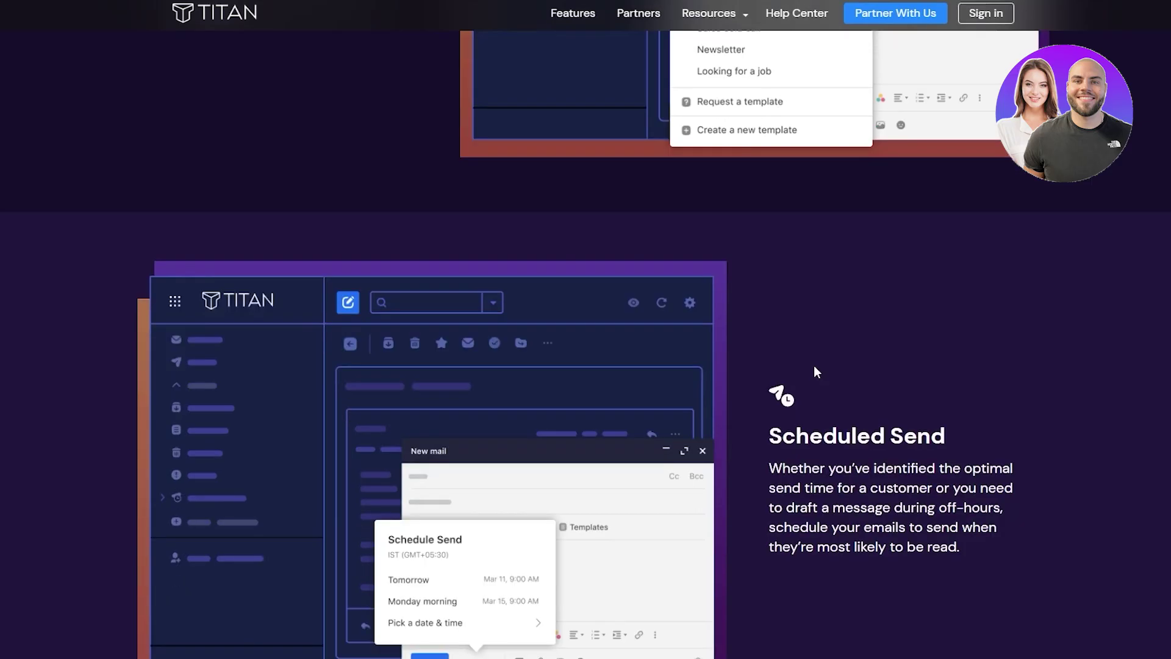
pyautogui.scroll(-5, 814, 365)
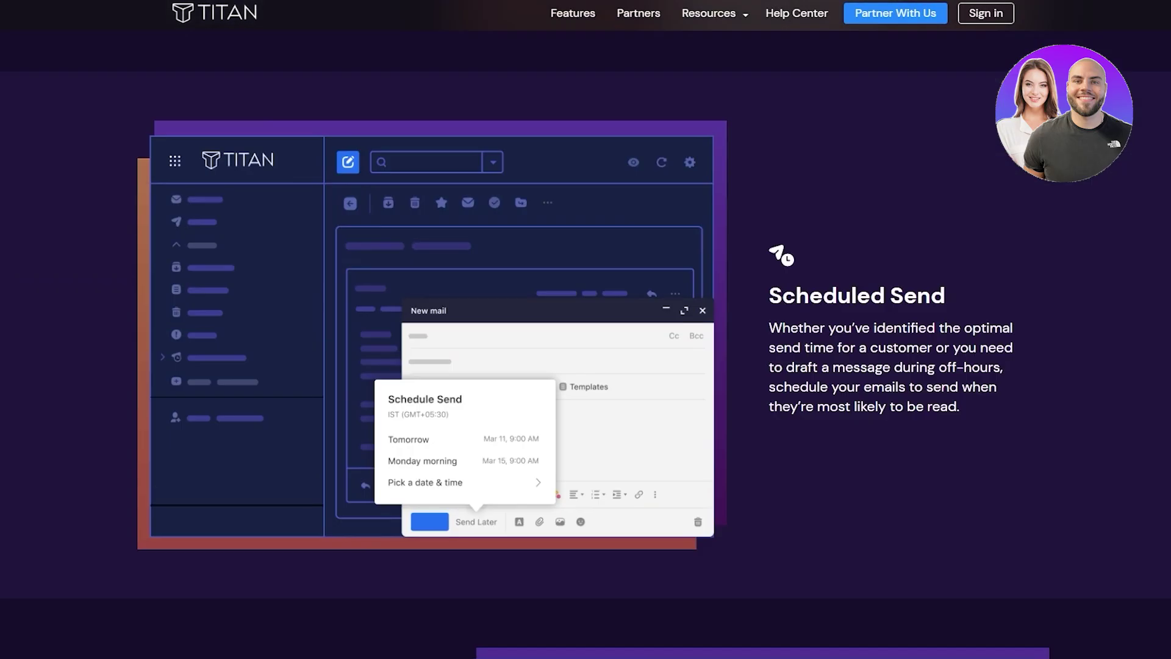
pyautogui.scroll(15, 492, 272)
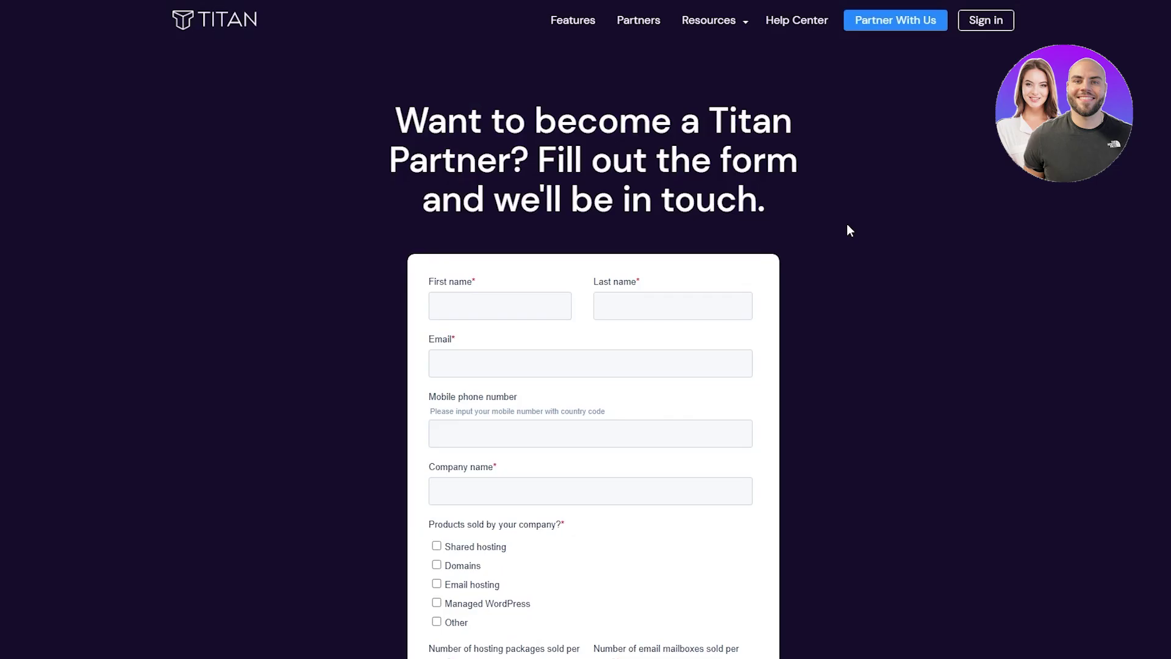
# Step: Look over Titan's partner application form, then go back and review the sign-up section of its home page
pyautogui.scroll(-1, 816, 212)
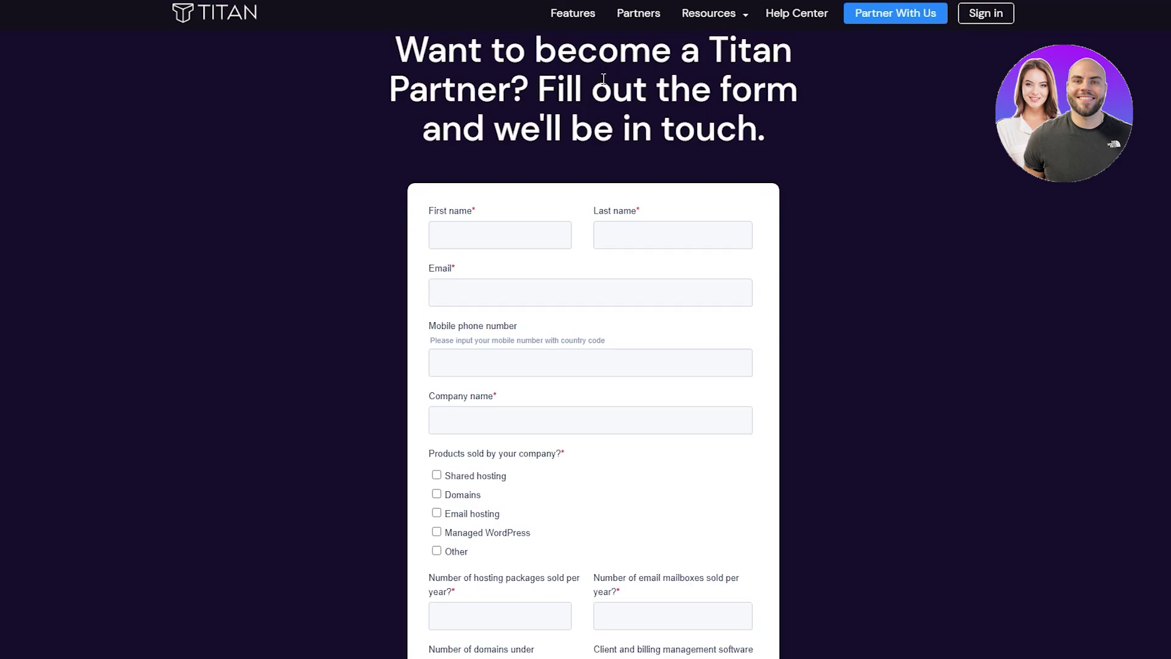
pyautogui.scroll(-8, 573, 123)
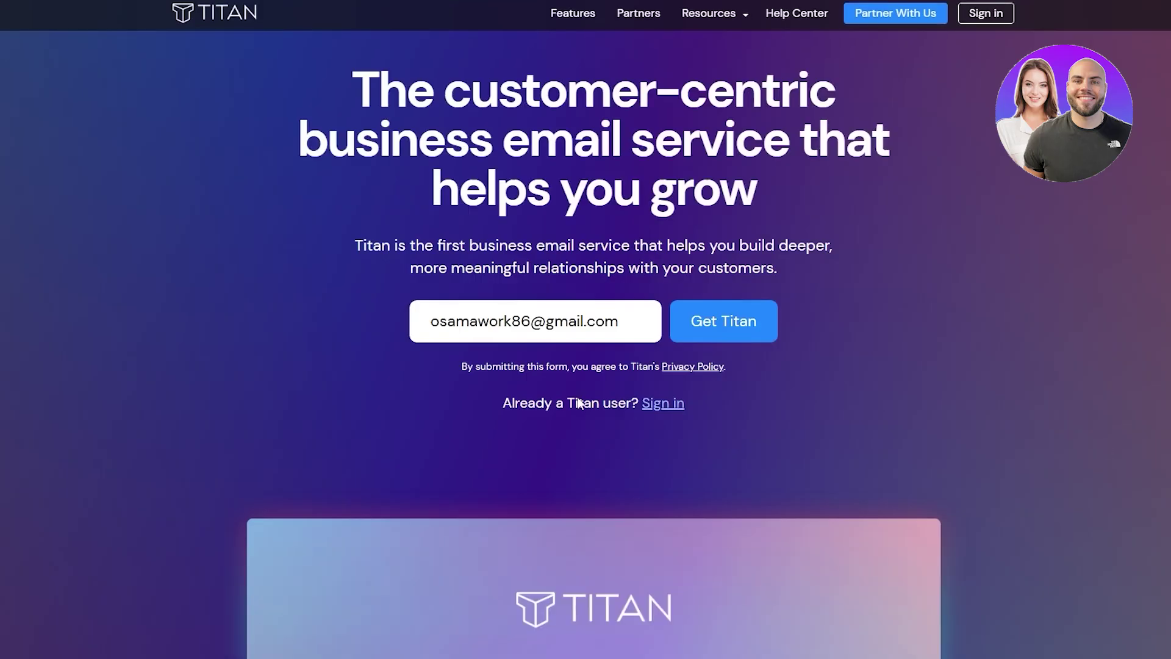
pyautogui.scroll(-8, 1028, 358)
pyautogui.scroll(9, 973, 335)
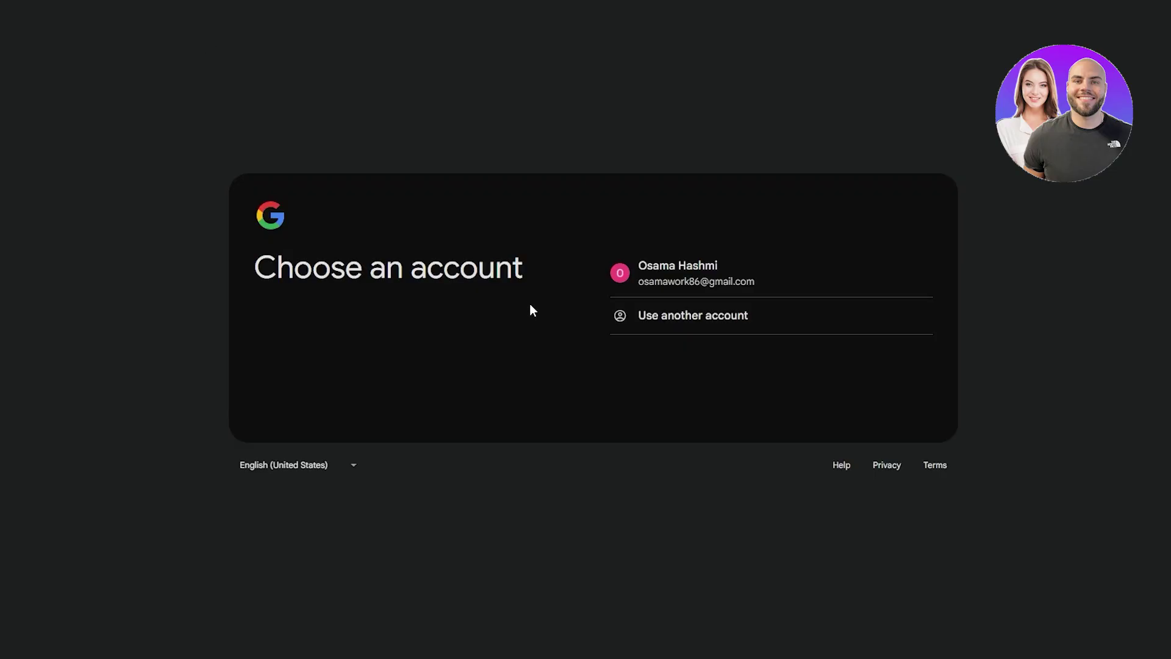
# Step: Sign in with the listed Google account and go through Zoho Mail's welcome screens to access the mailbox
pyautogui.click(839, 284)
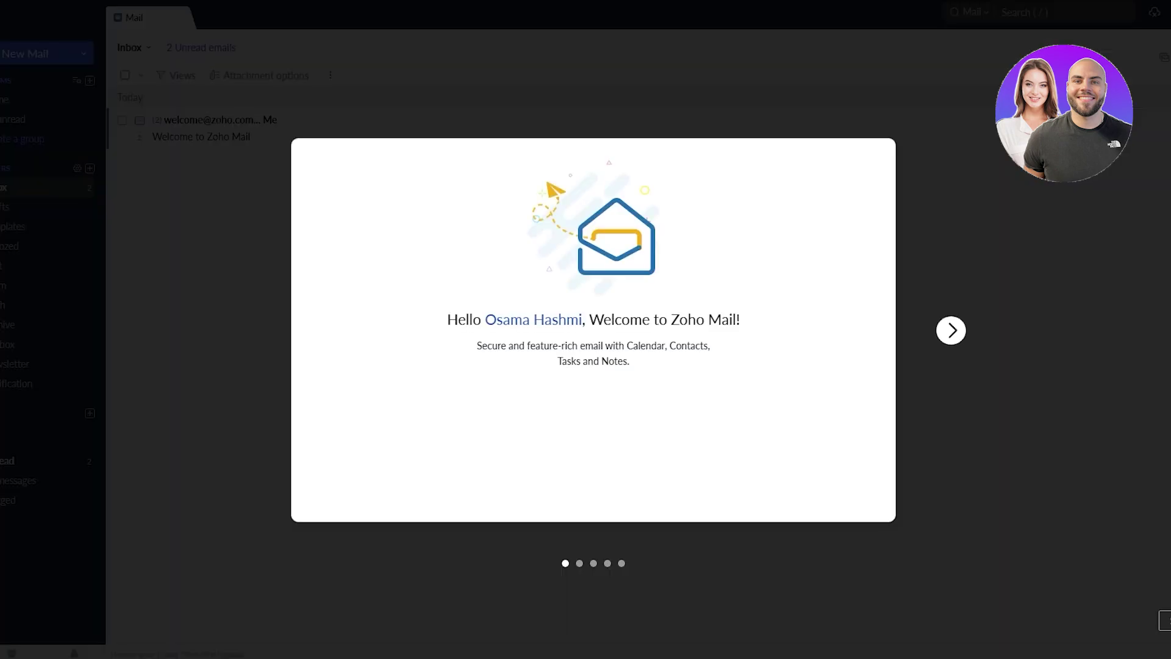
pyautogui.click(952, 330)
pyautogui.click(952, 330)
pyautogui.click(953, 331)
pyautogui.click(952, 330)
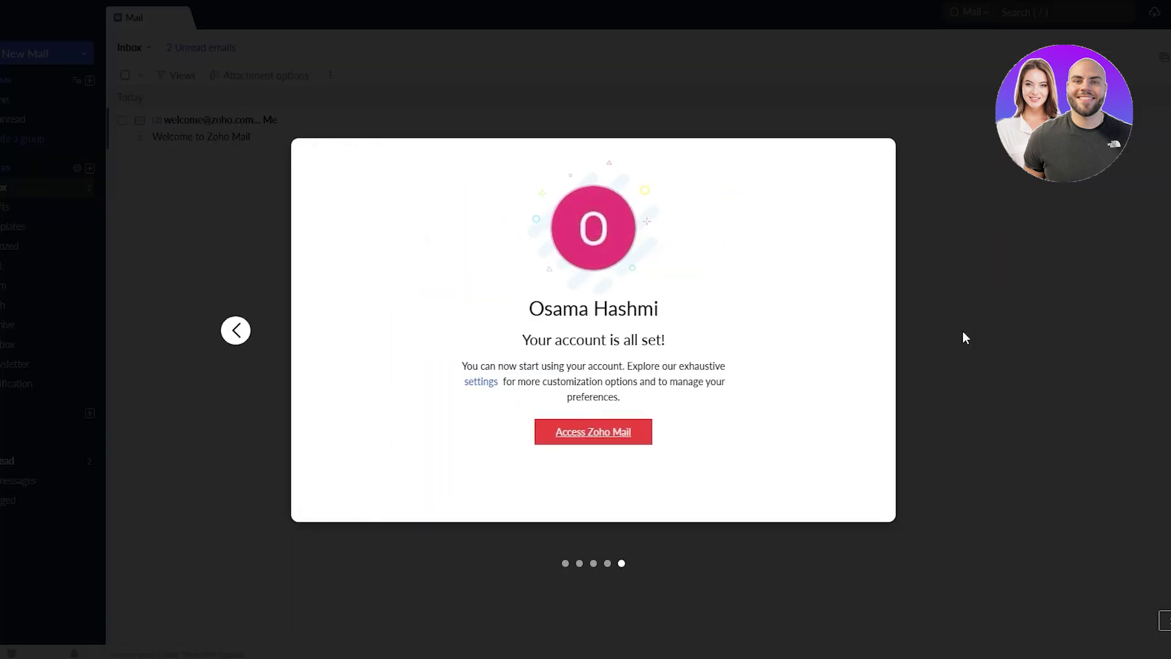
pyautogui.click(639, 426)
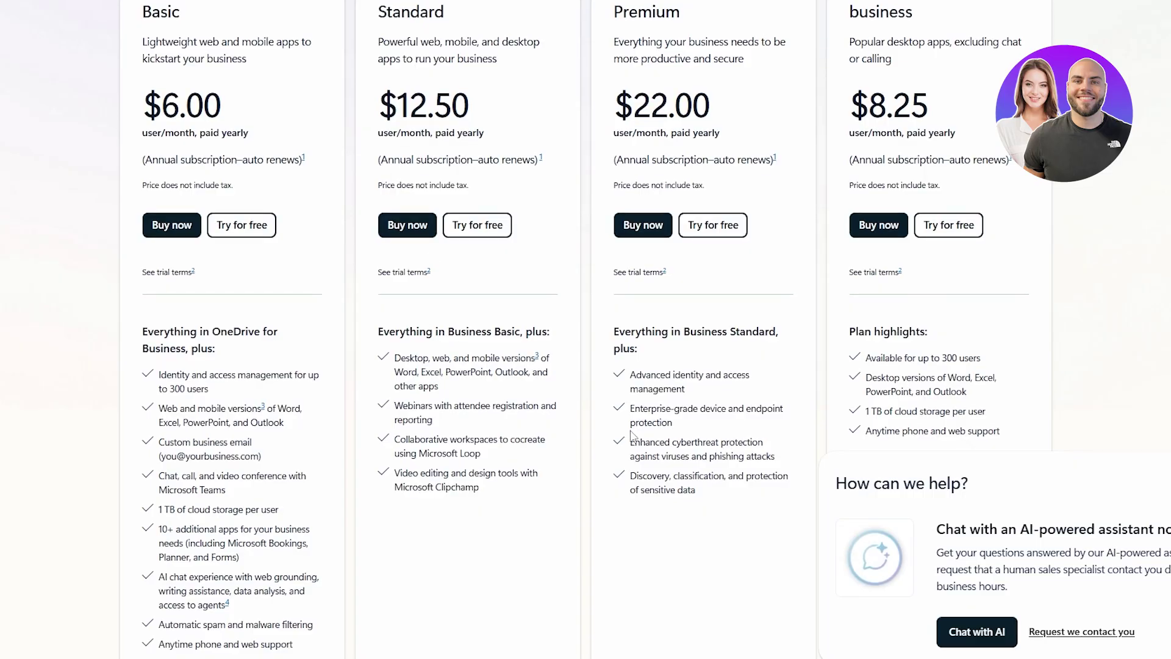
# Step: Switch back to the Microsoft 365 business plans and review their features and included apps
pyautogui.scroll(-3, 386, 397)
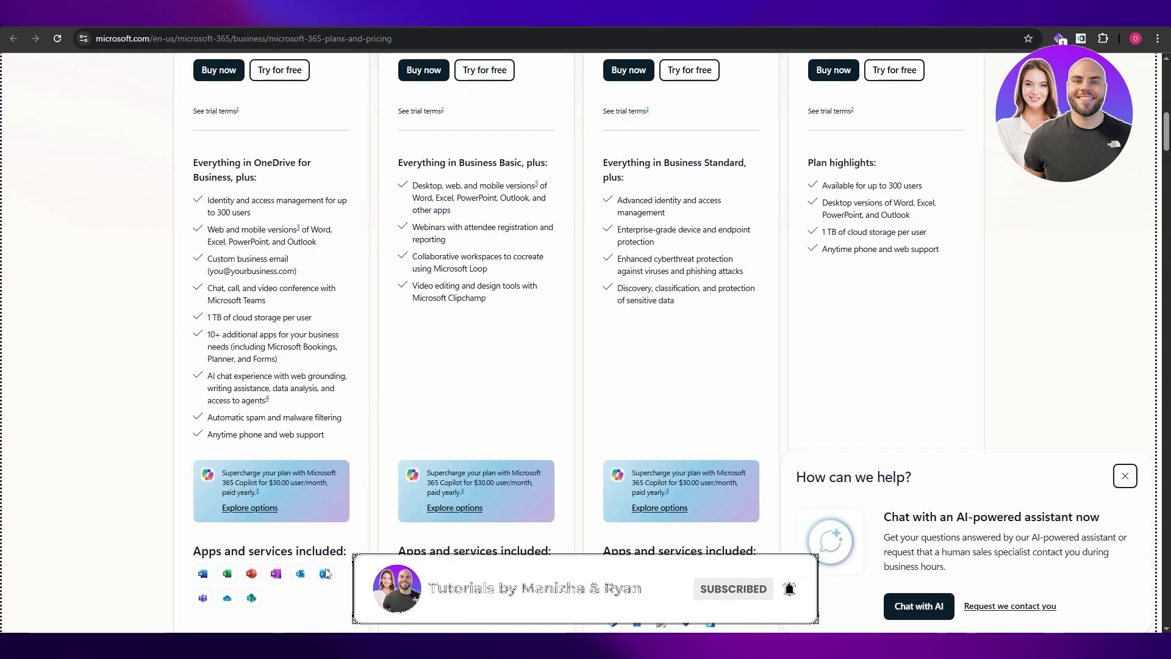
pyautogui.scroll(3, 356, 547)
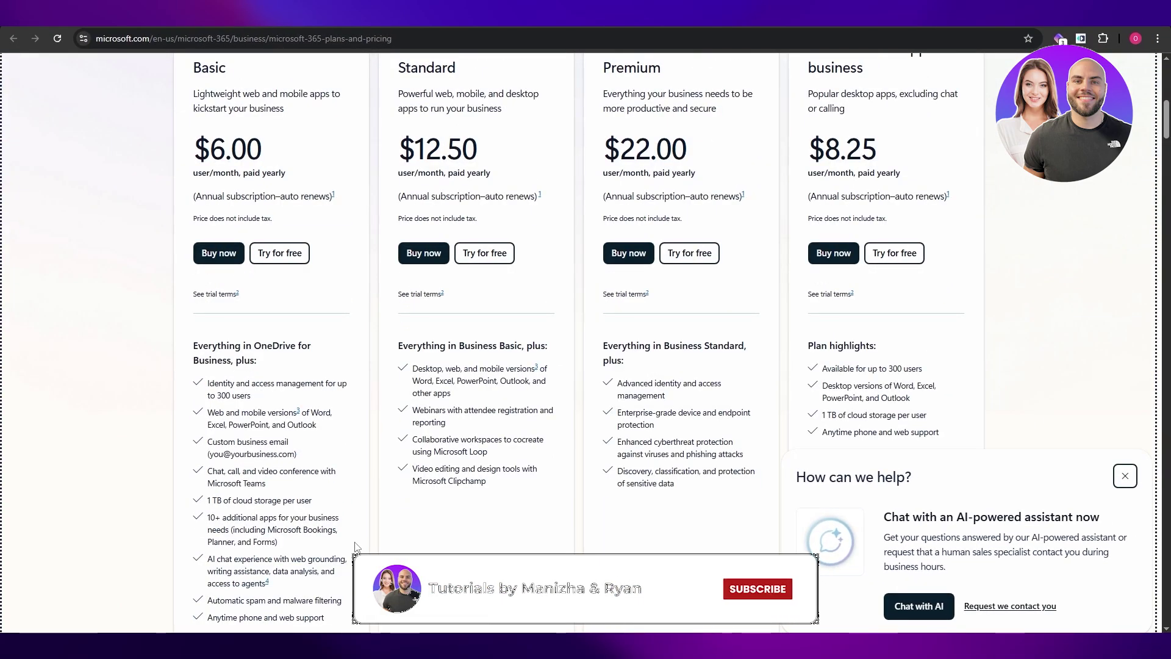